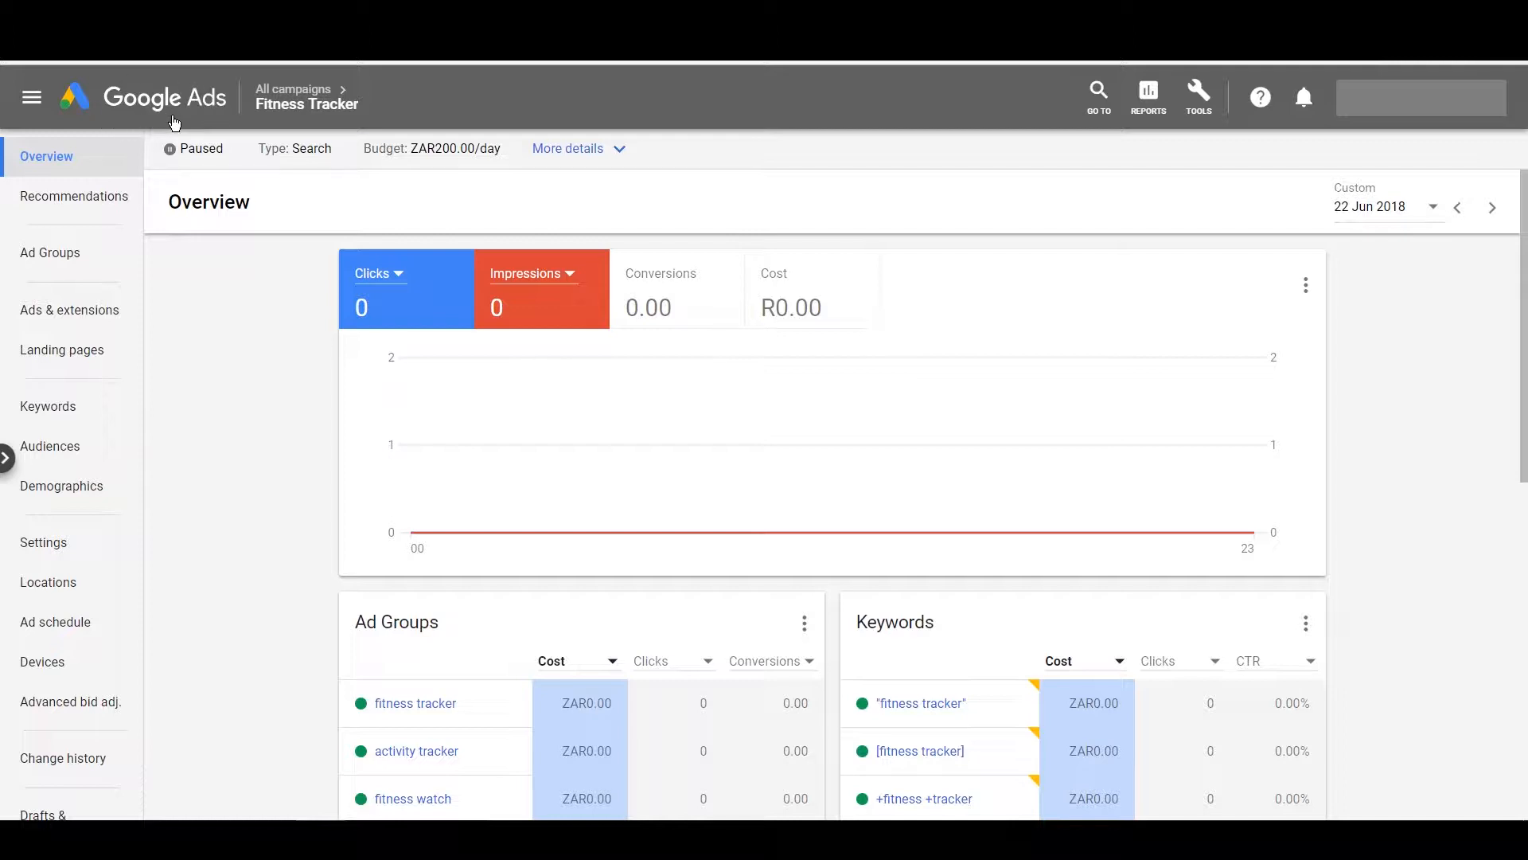
Step: Go up to the all-campaigns level and open the Fitness Tracker campaign from the expanded campaign list
mouse_move(284, 104)
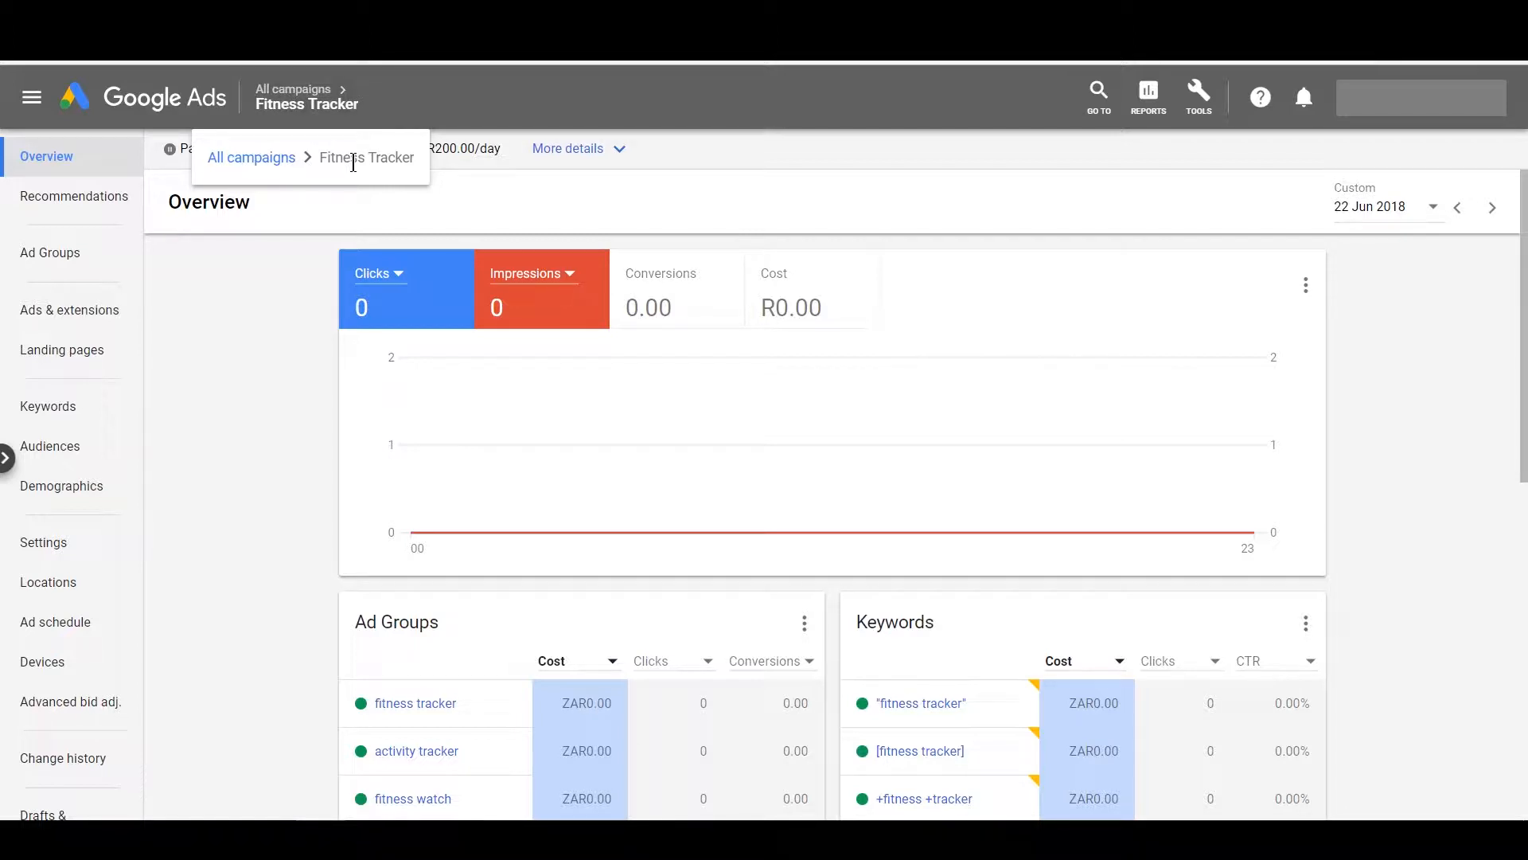
click(239, 157)
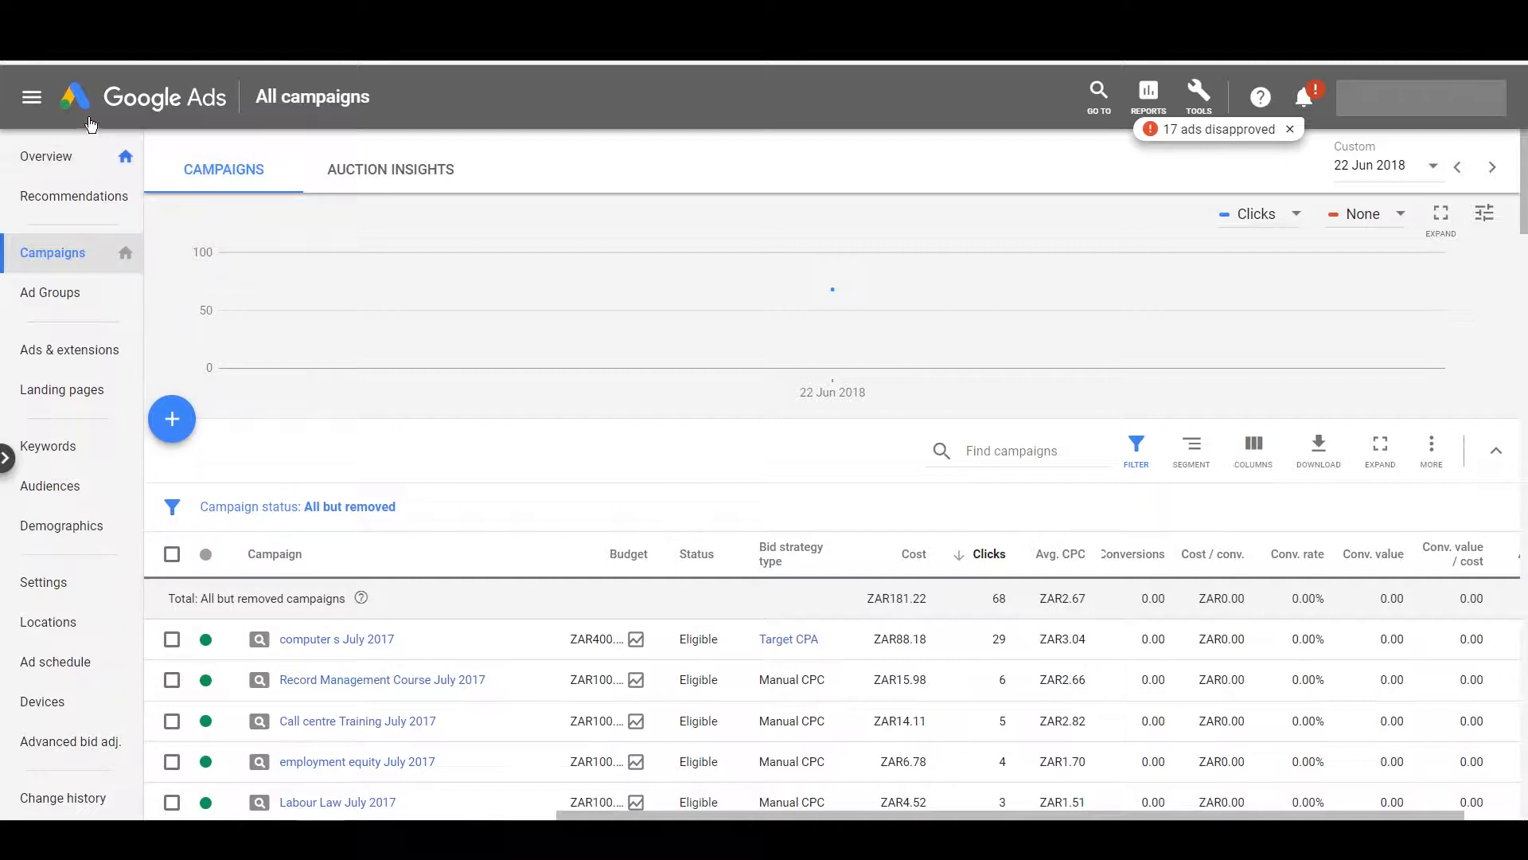
click(21, 467)
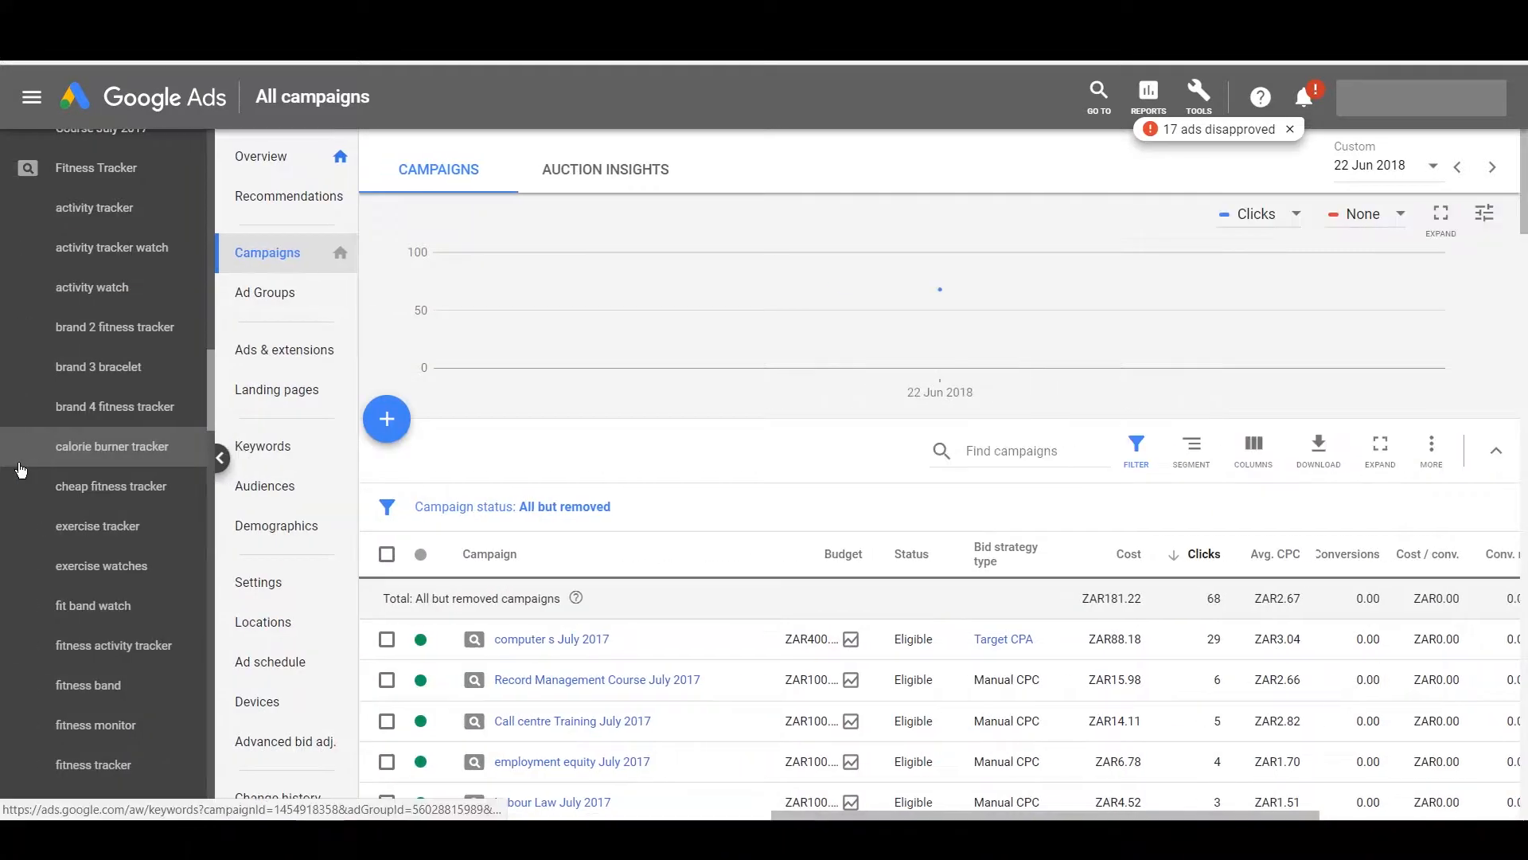
click(114, 180)
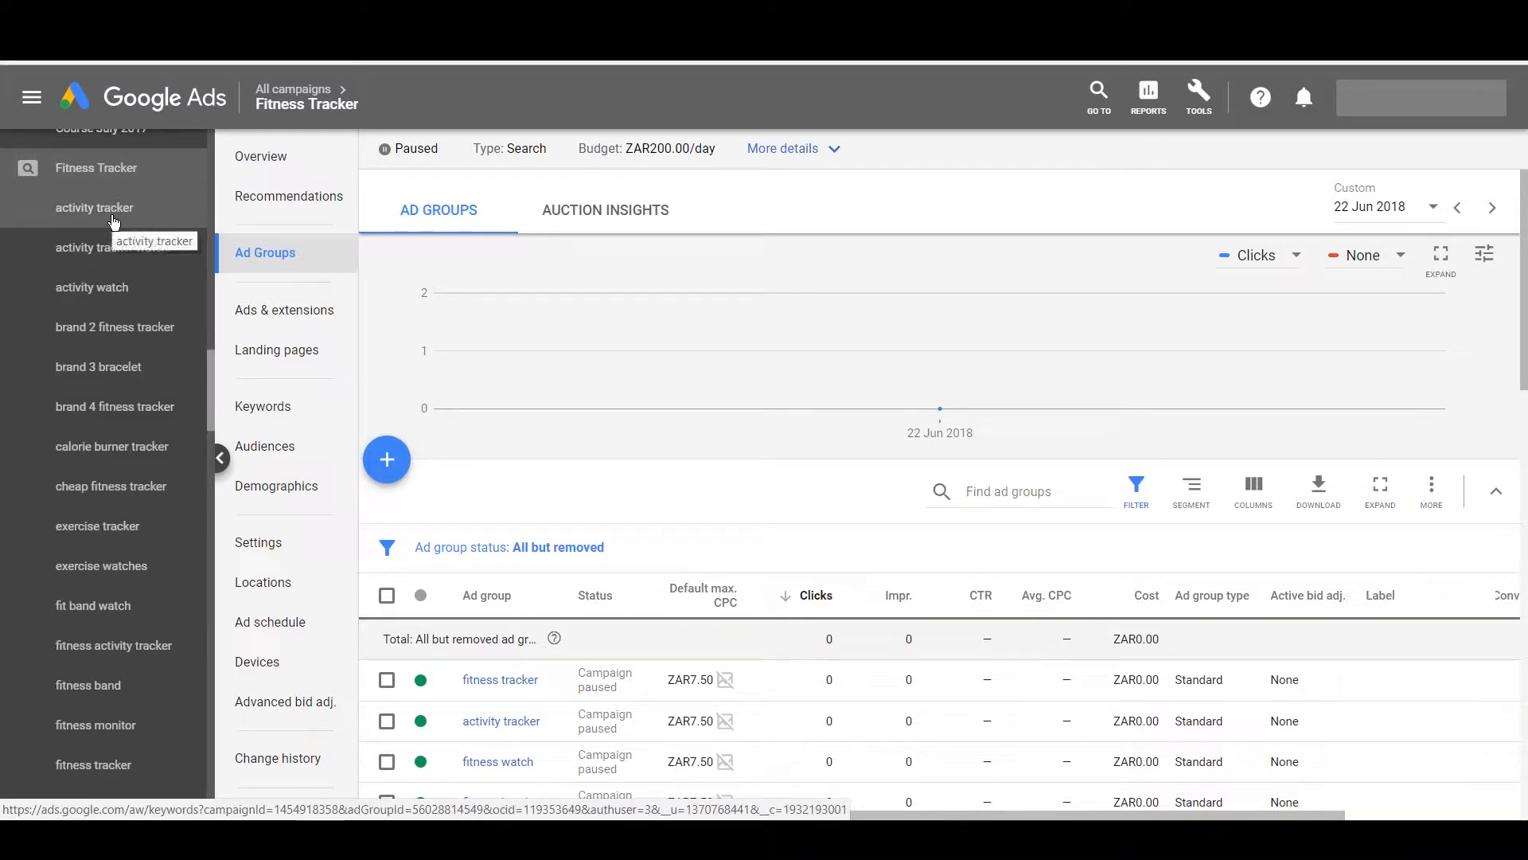
Step: Browse the keywords of the ad groups from activity tracker through brand 2 fitness tracker, and collapse the campaign list
click(113, 220)
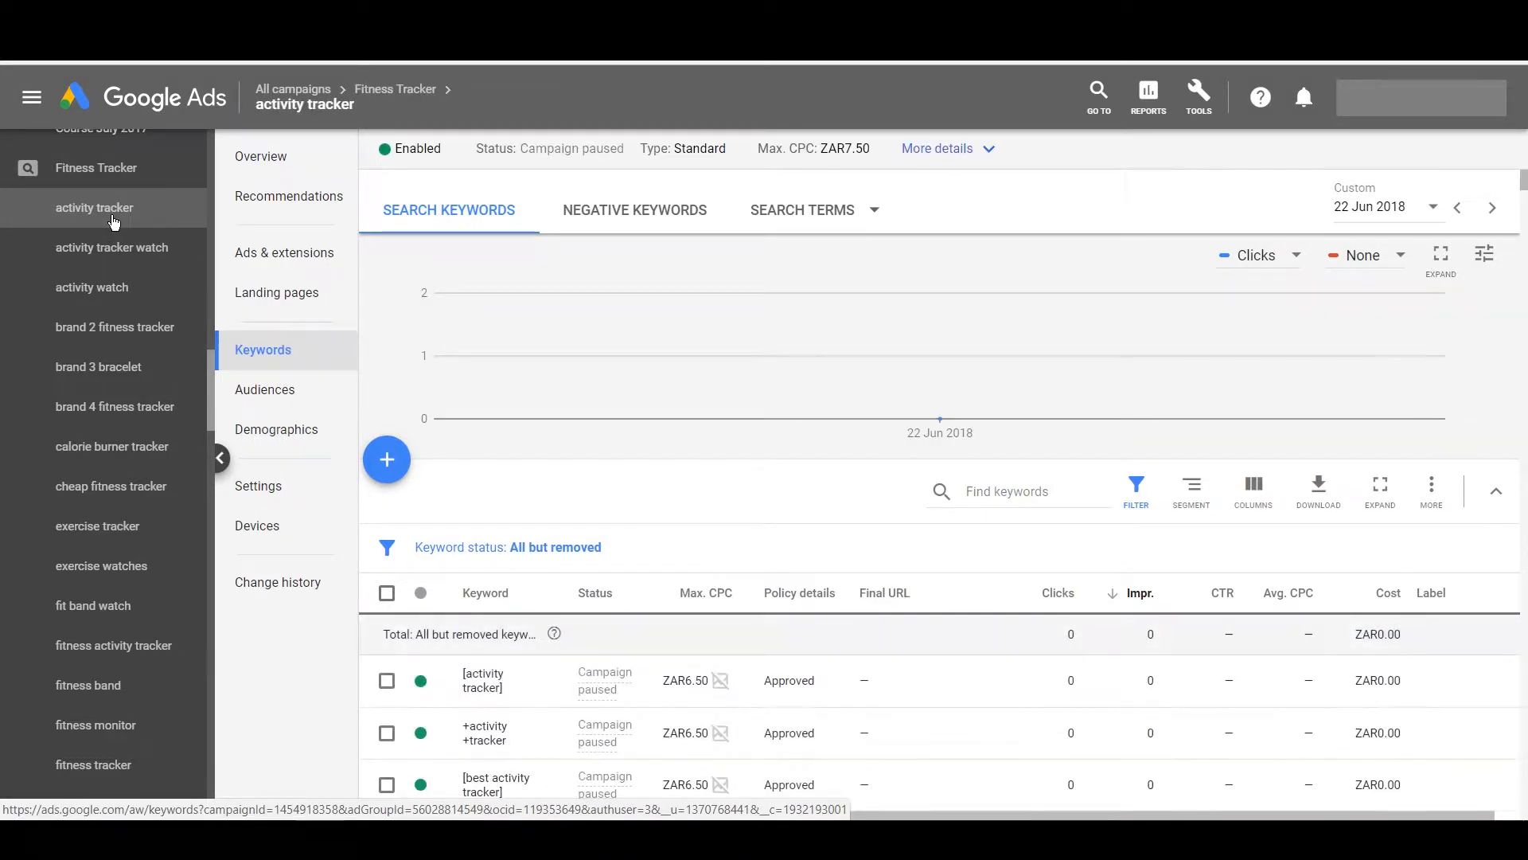
click(116, 261)
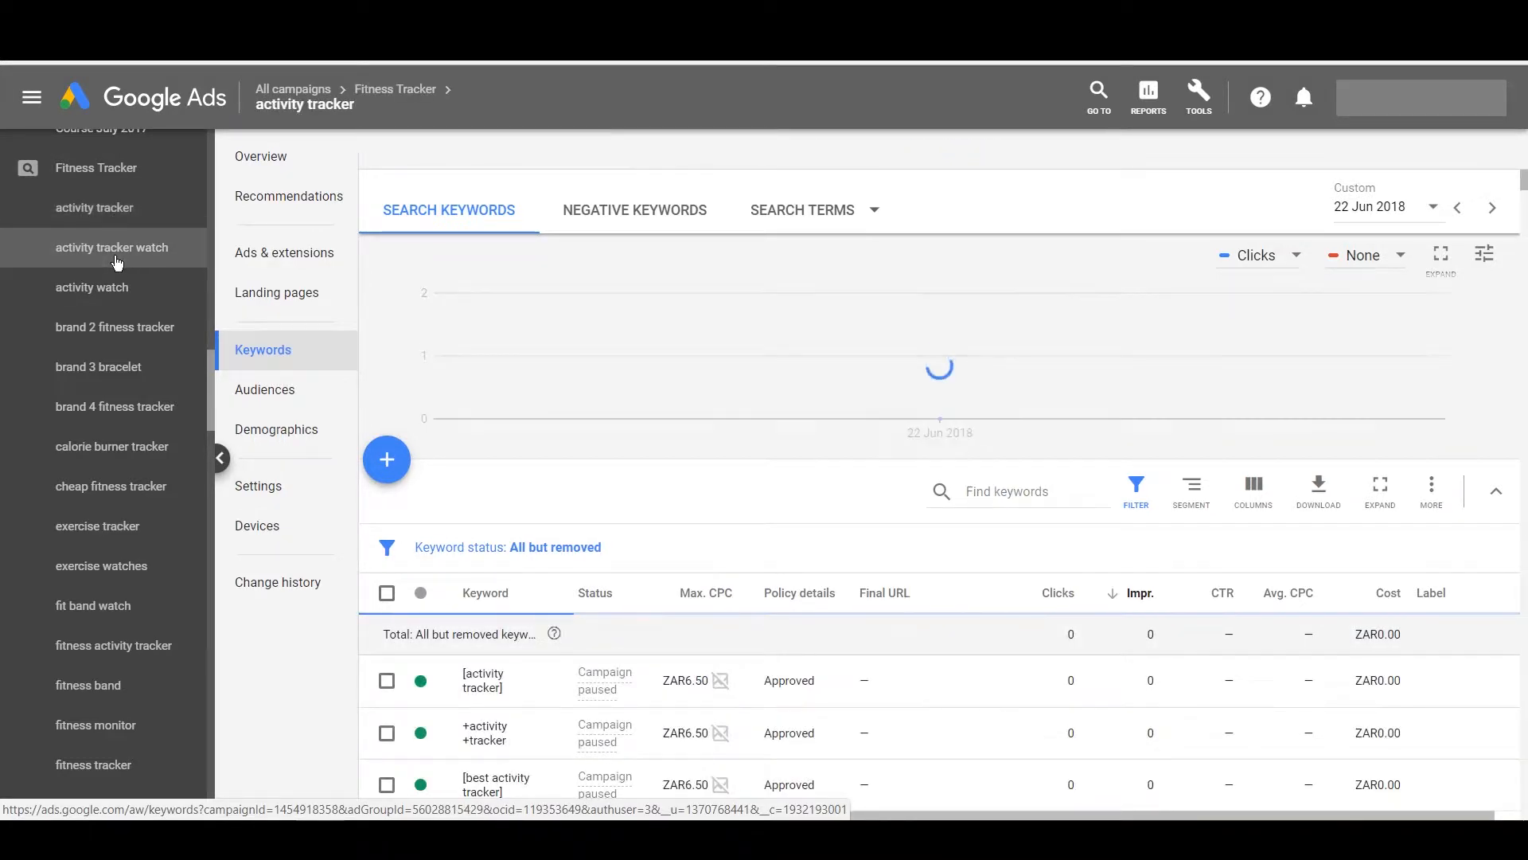
click(111, 301)
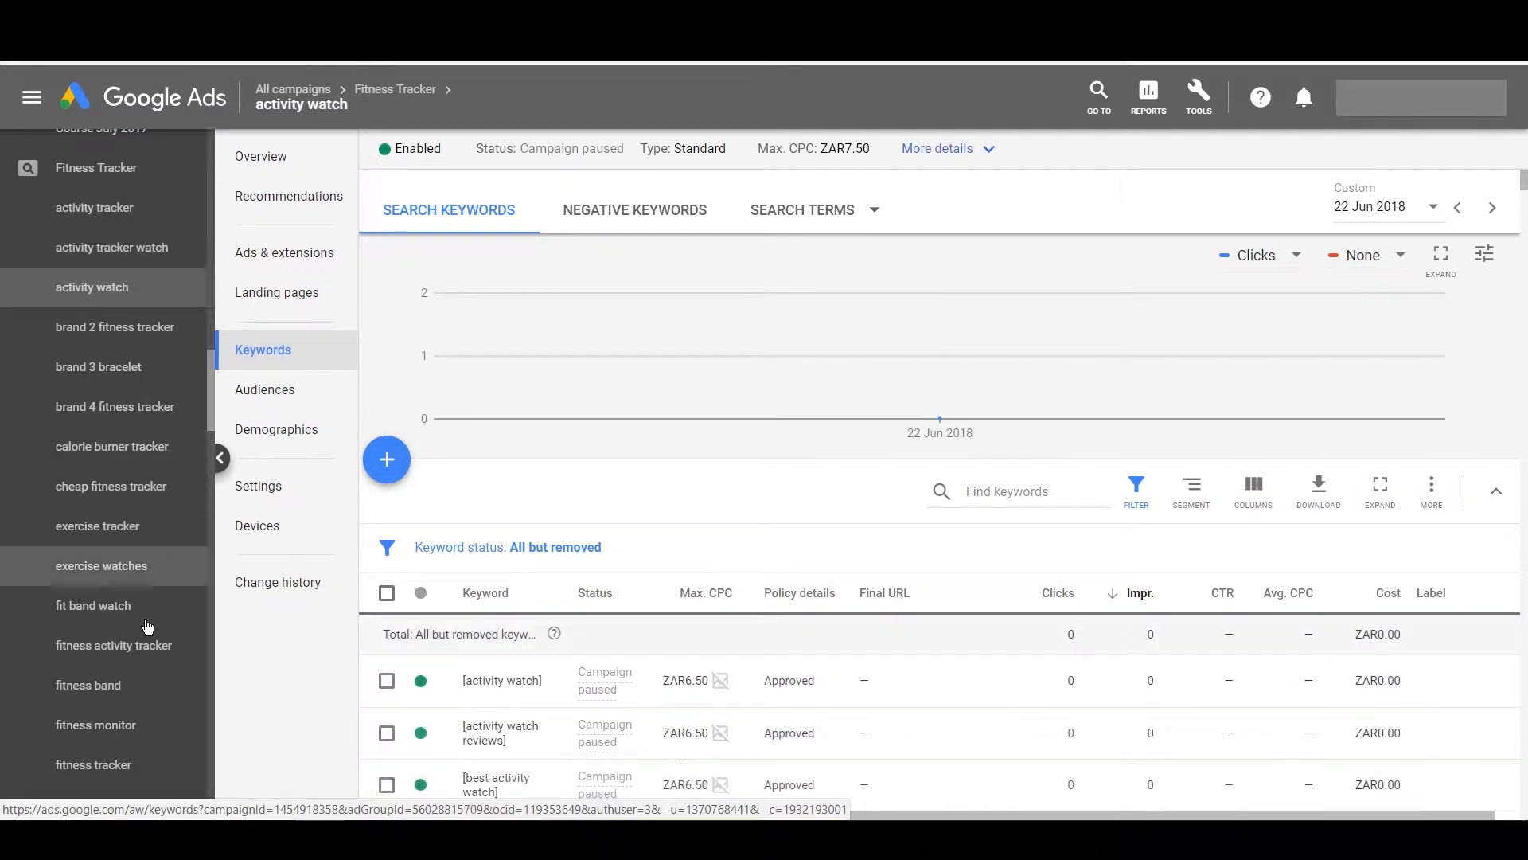
click(121, 342)
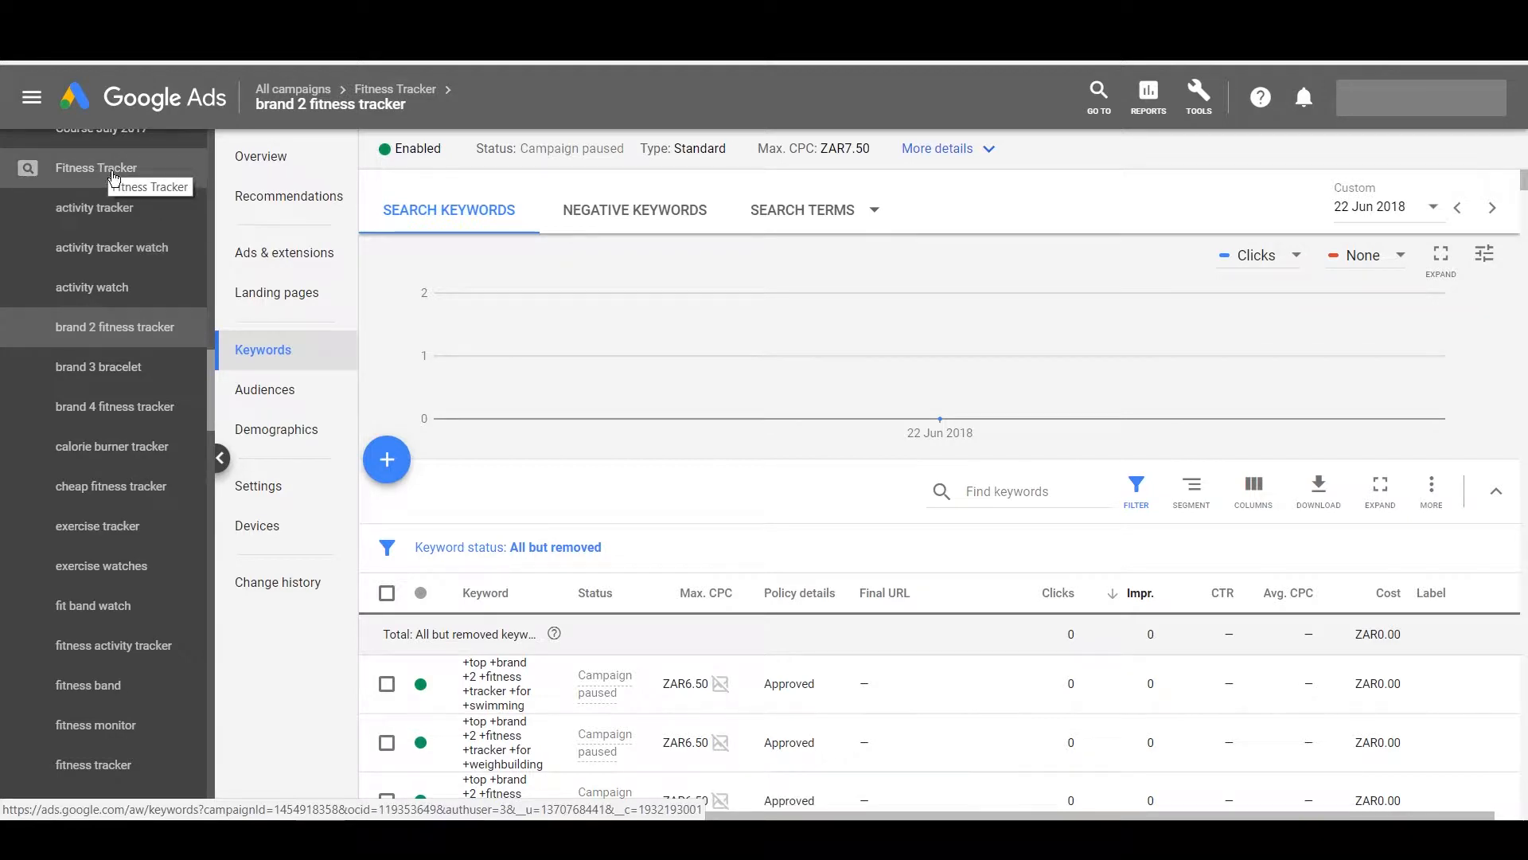
click(221, 458)
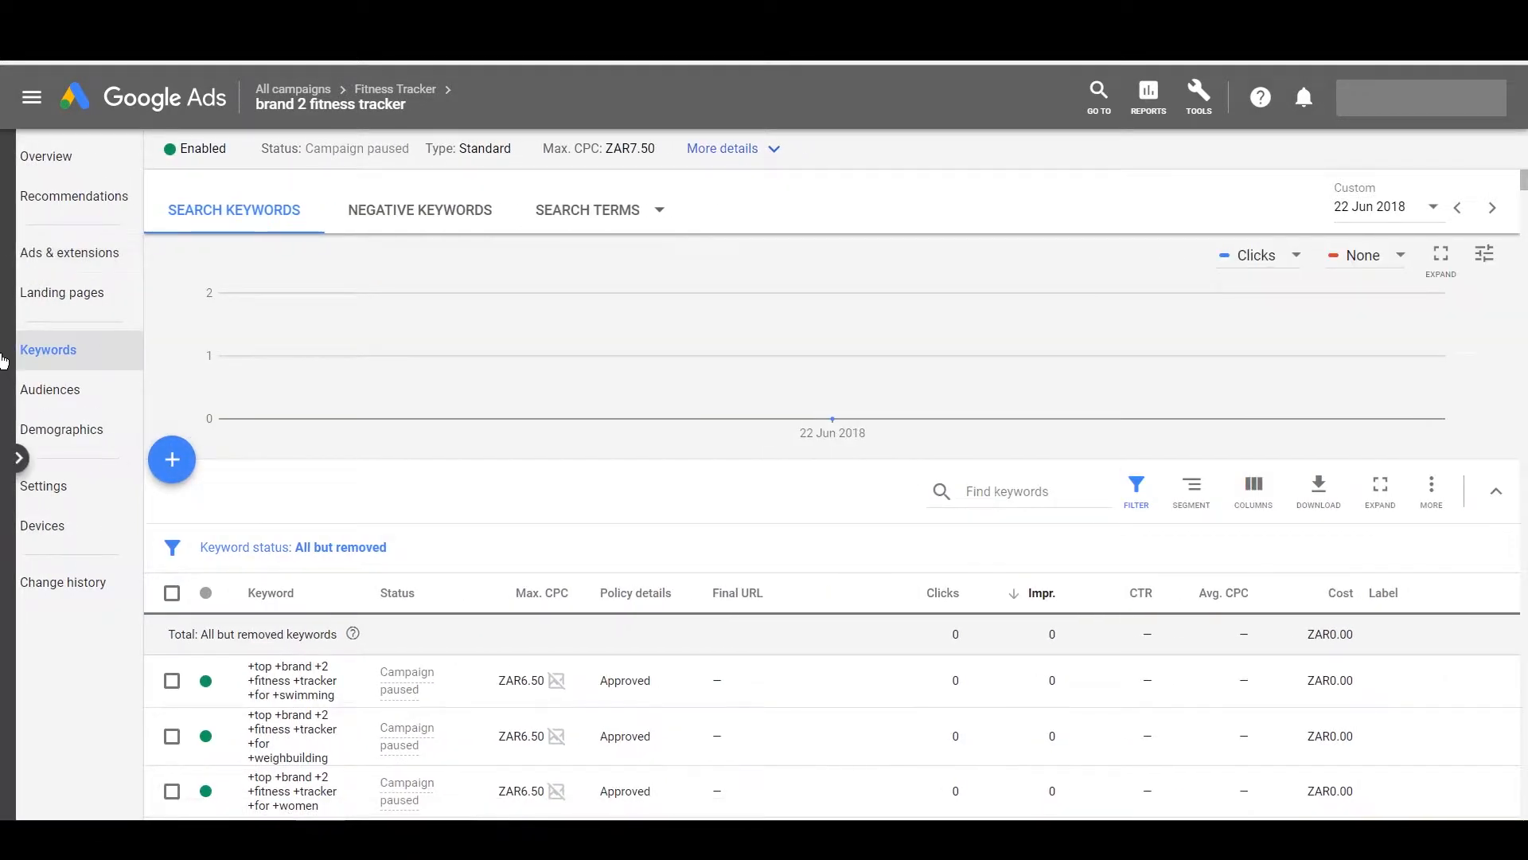
Step: View the overview of the brand 2 fitness tracker ad group and the overview of its parent Fitness Tracker campaign
click(60, 165)
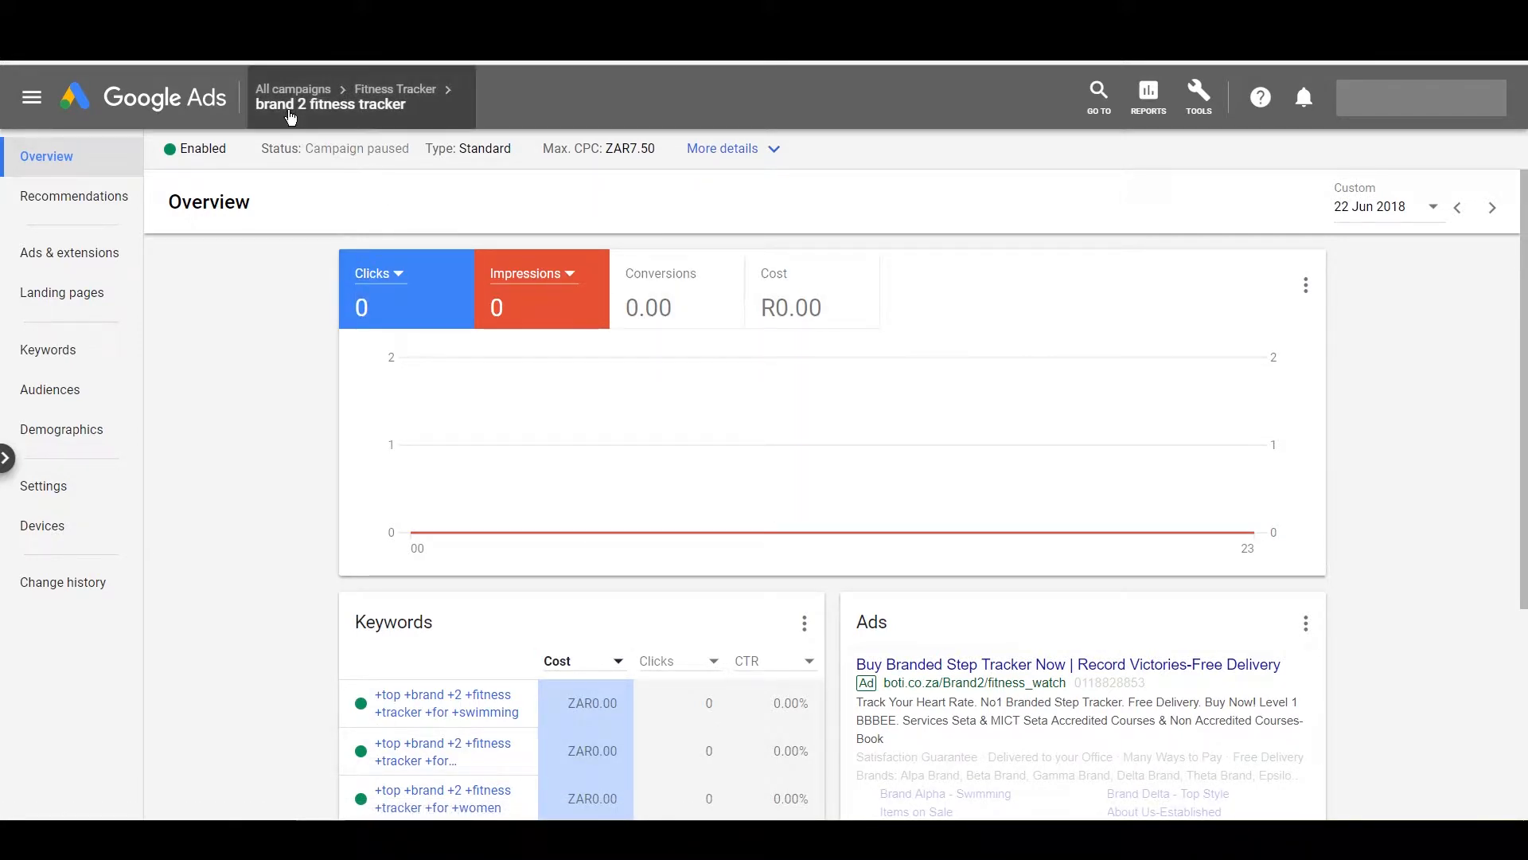
mouse_move(289, 102)
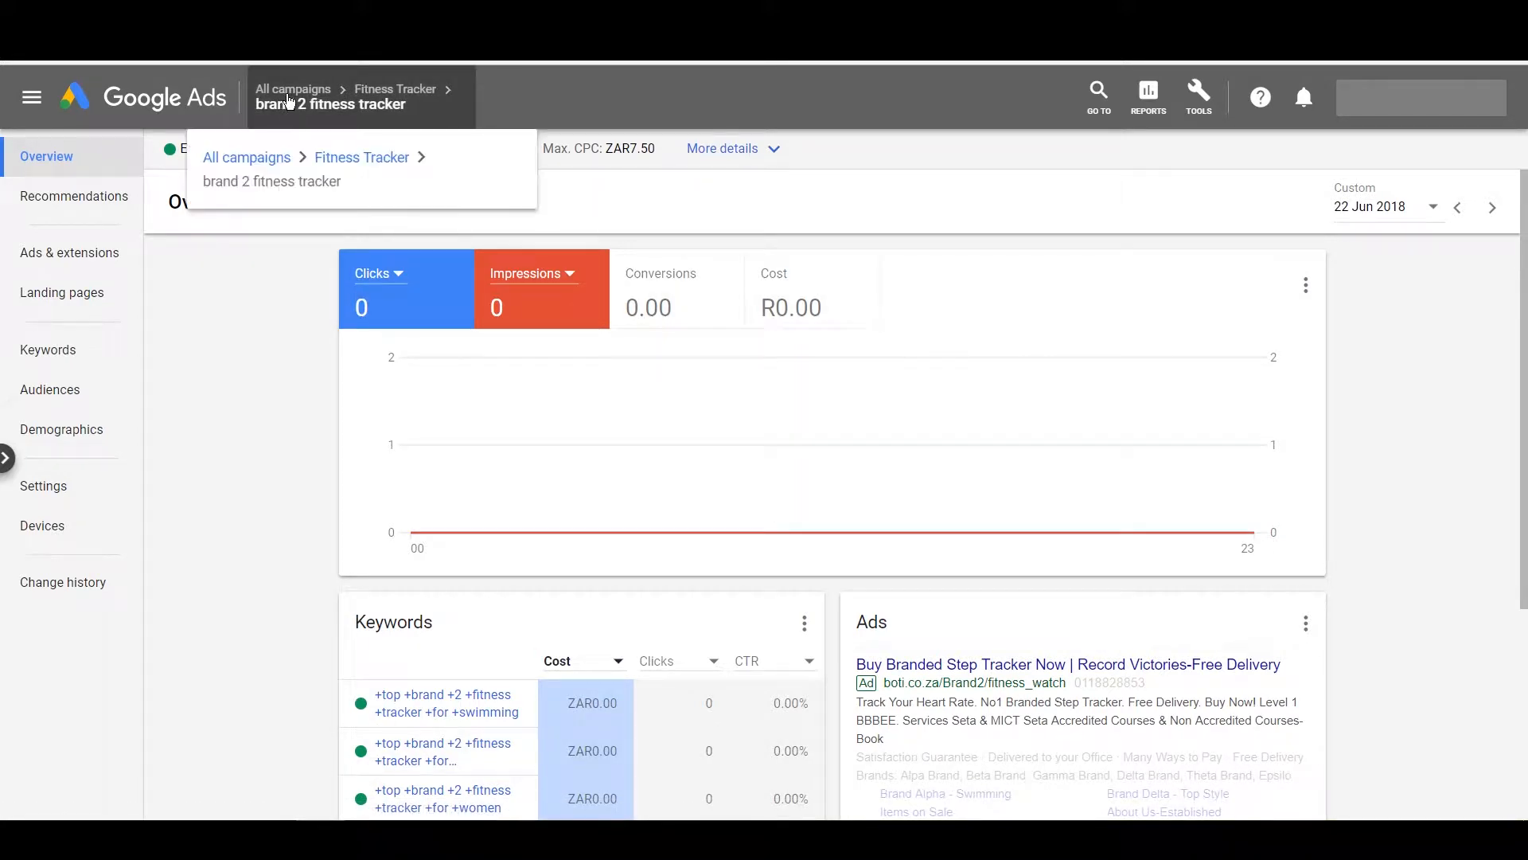
click(394, 95)
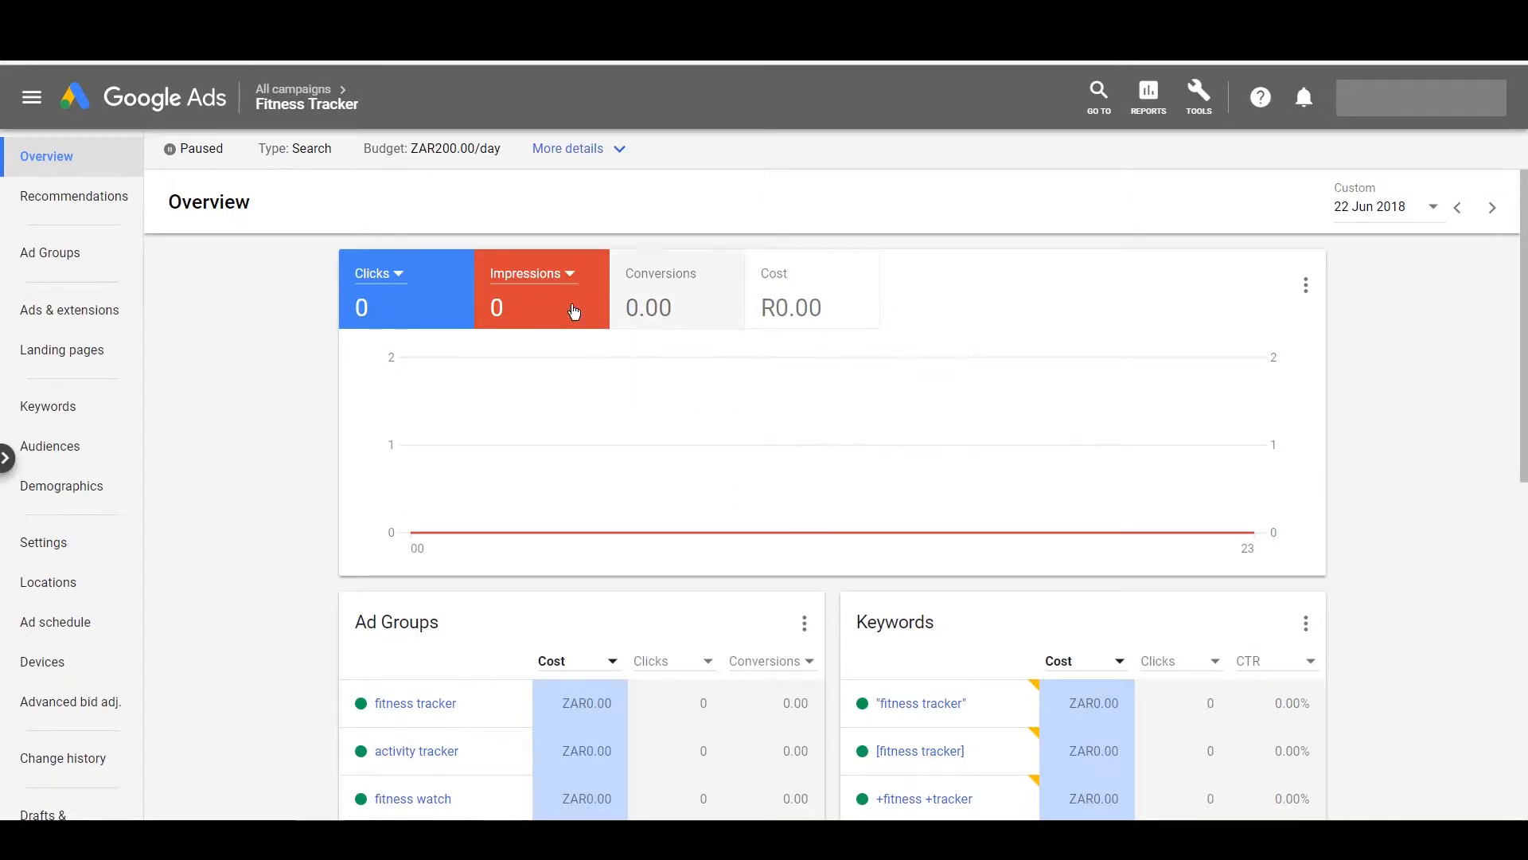
scroll(567, 517, down, 9)
mouse_move(567, 522)
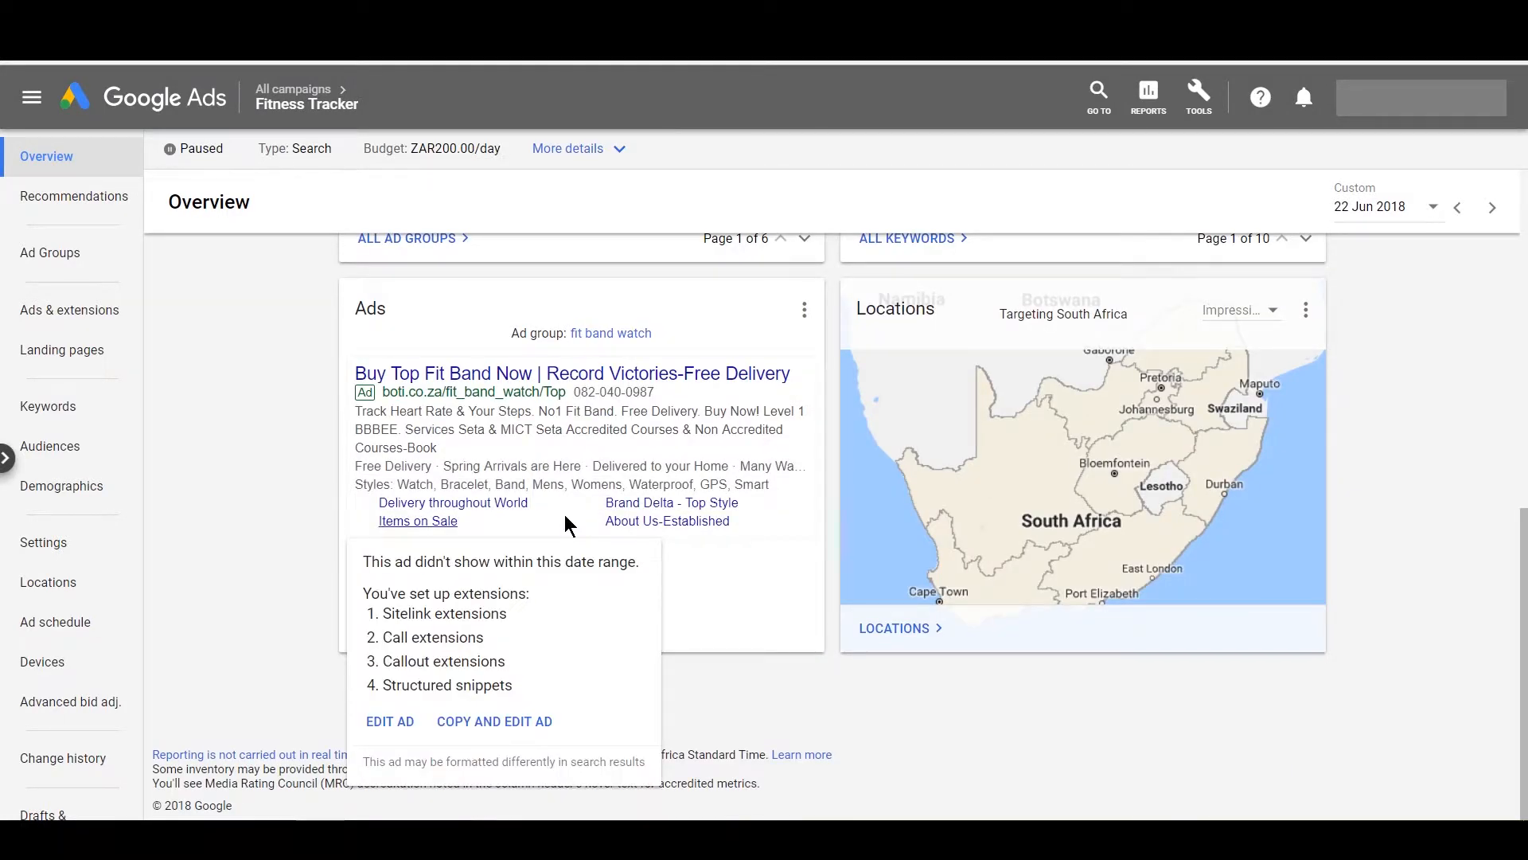
scroll(567, 522, up, 9)
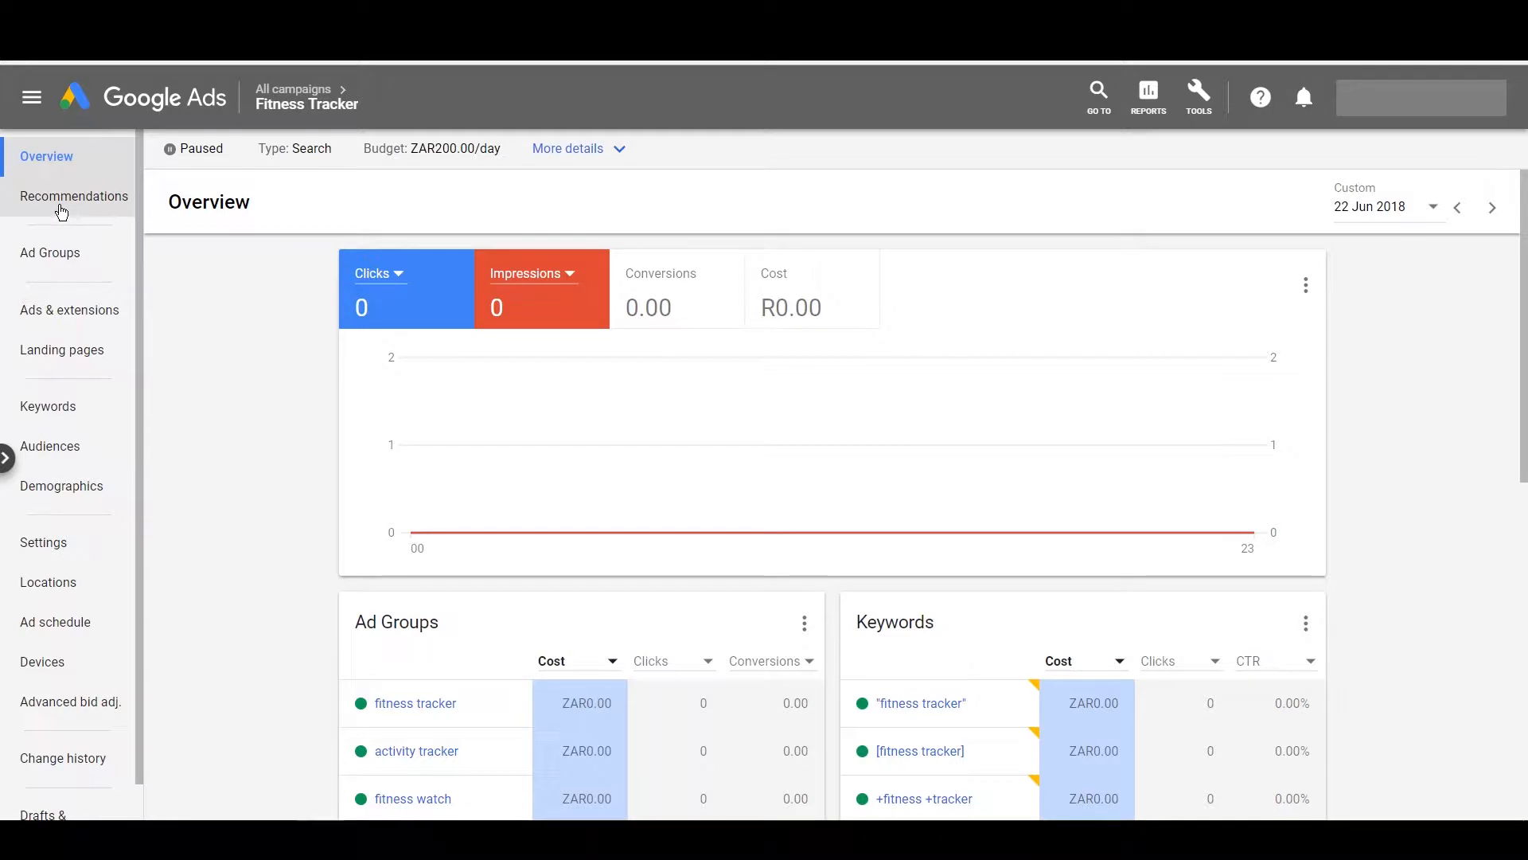
Step: Look through the list of ad groups in the Fitness Tracker campaign
click(60, 267)
scroll(319, 478, down, 5)
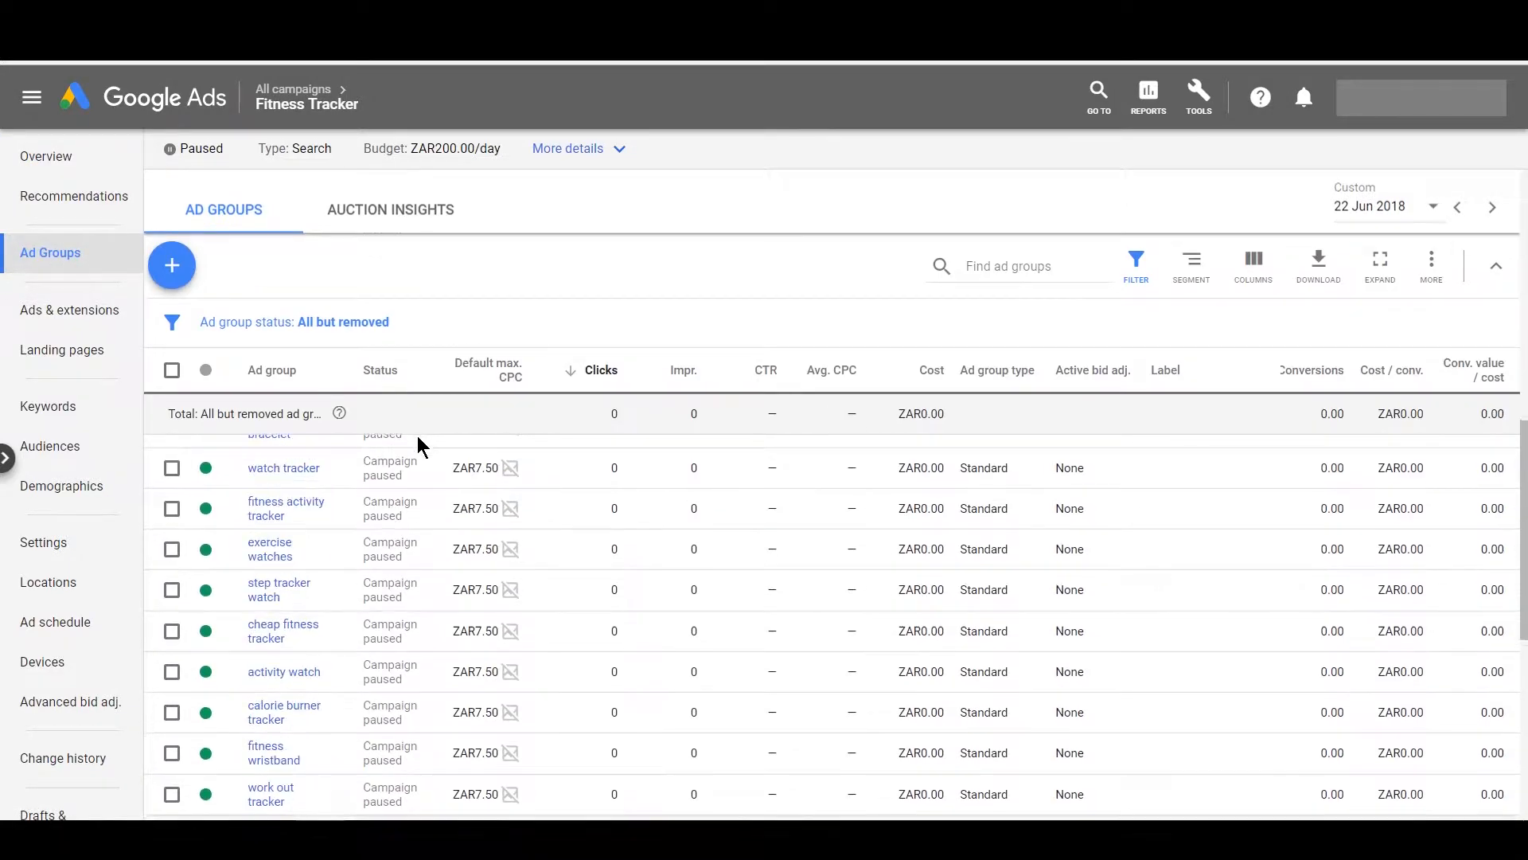
scroll(418, 446, down, 5)
scroll(420, 448, up, 10)
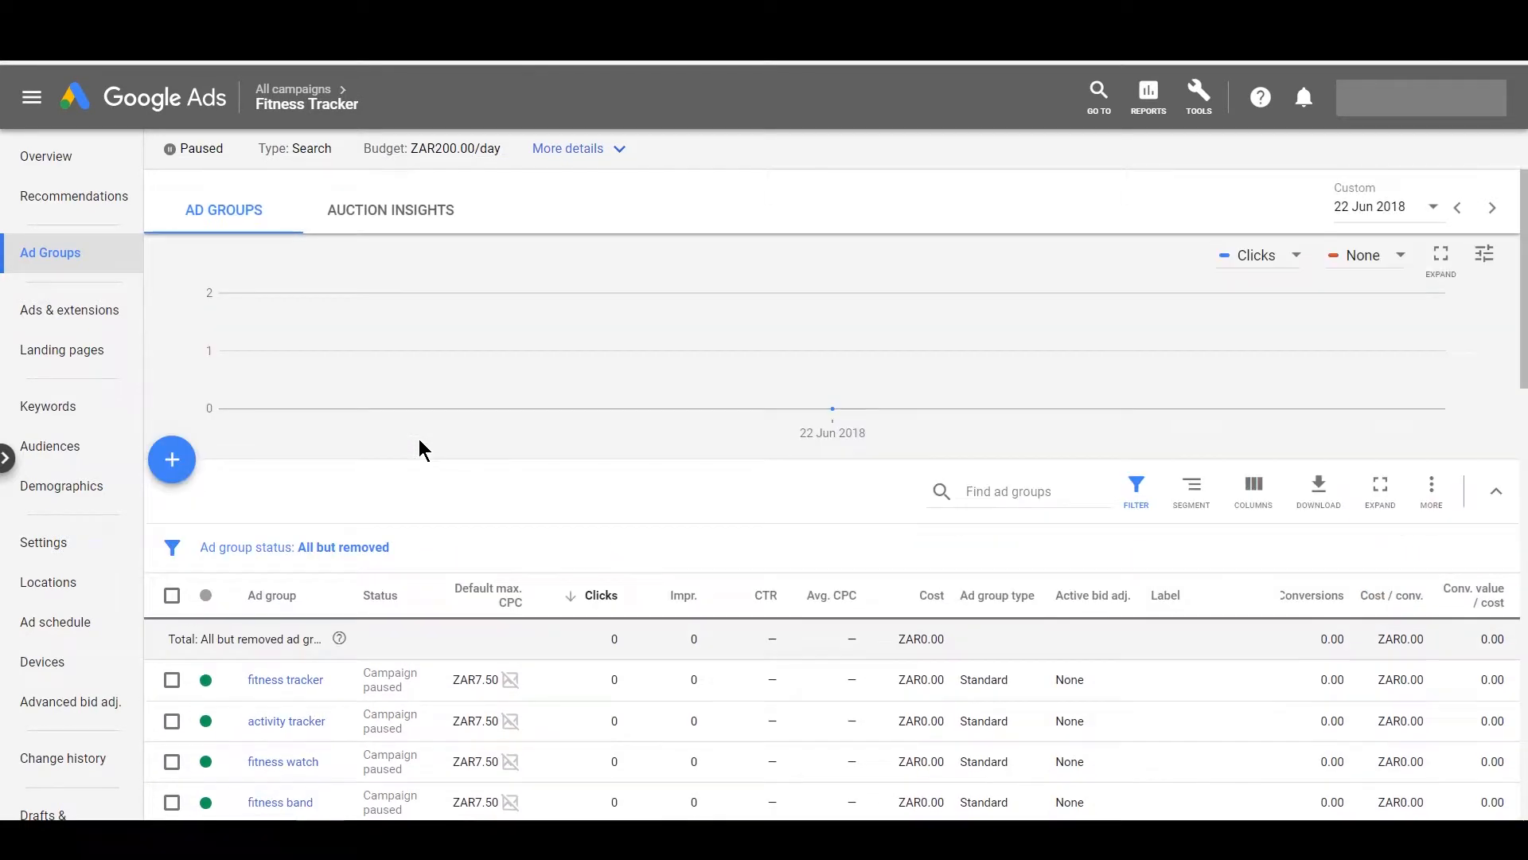
Step: Show the Fitness Tracker campaign's ads and look through its sitelink, call, location and callout extensions
click(63, 315)
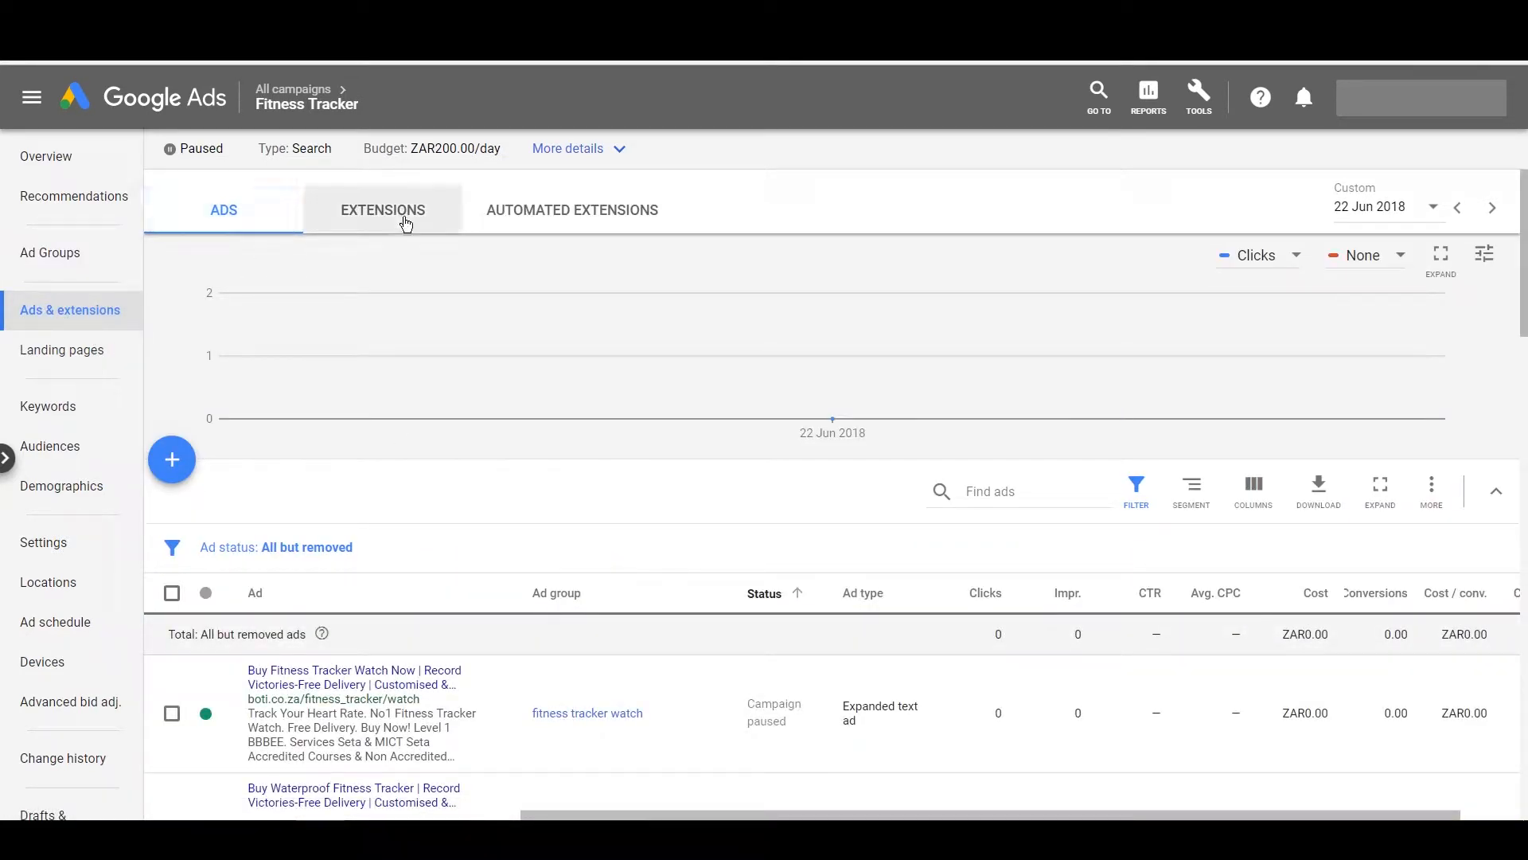
click(402, 221)
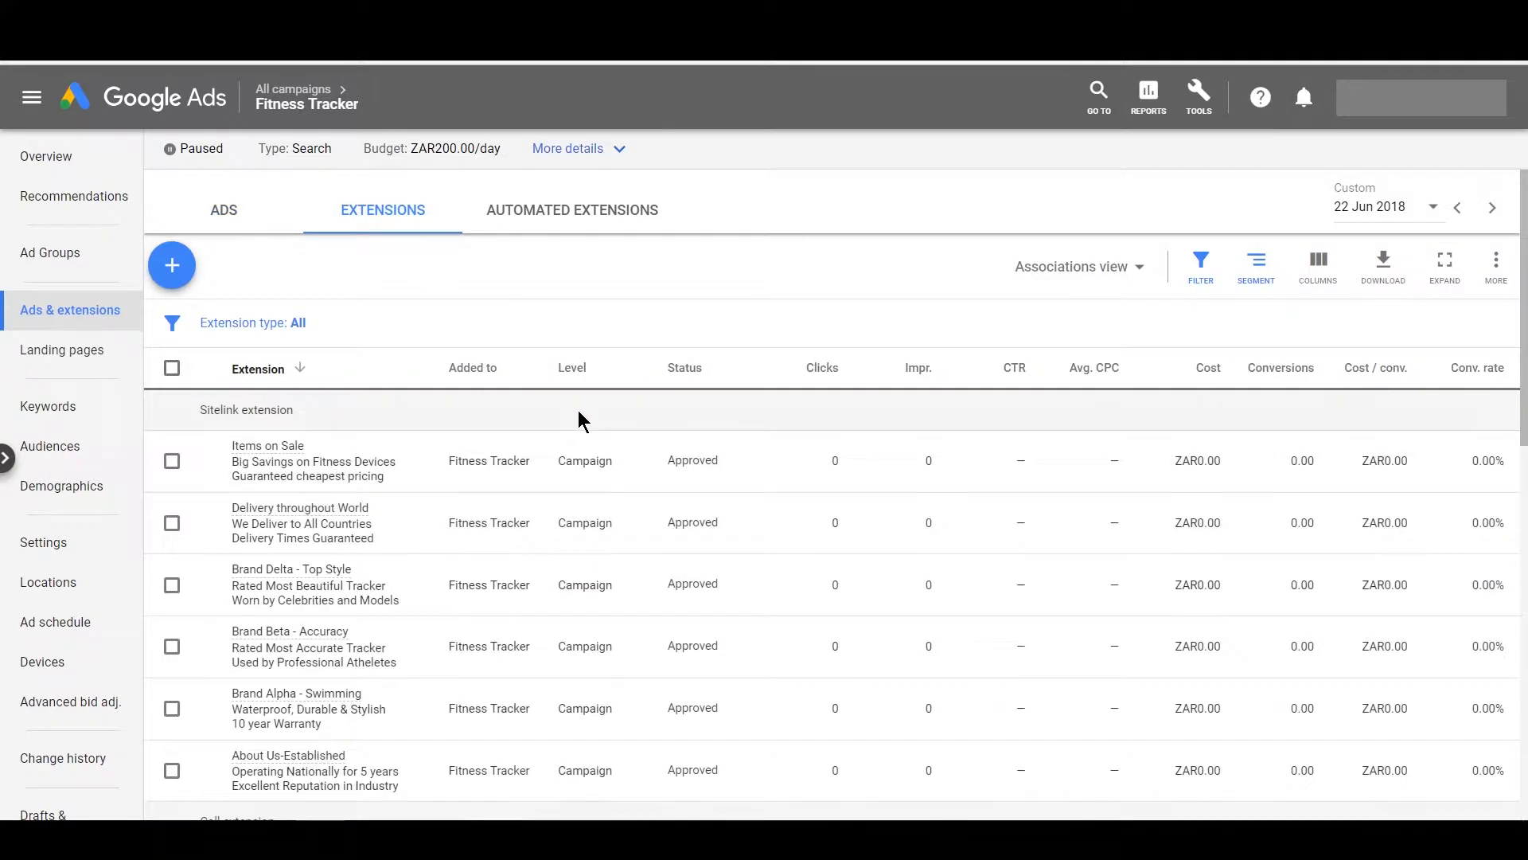
scroll(590, 492, down, 2)
scroll(590, 491, down, 3)
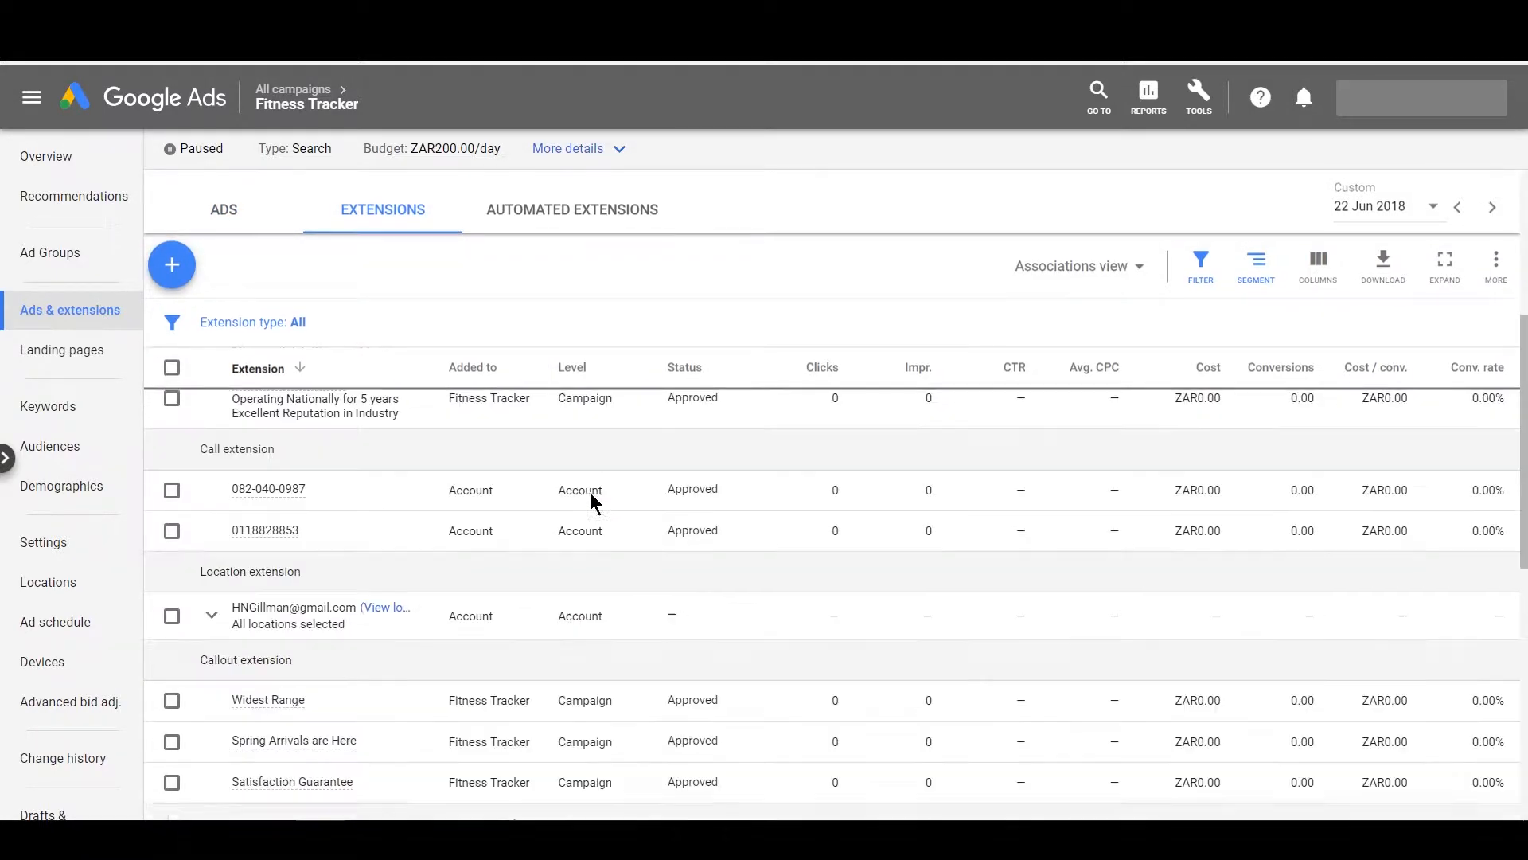
Step: Show the campaign's keywords and examine those of the activity watch and brand 2 fitness tracker ad groups
click(49, 408)
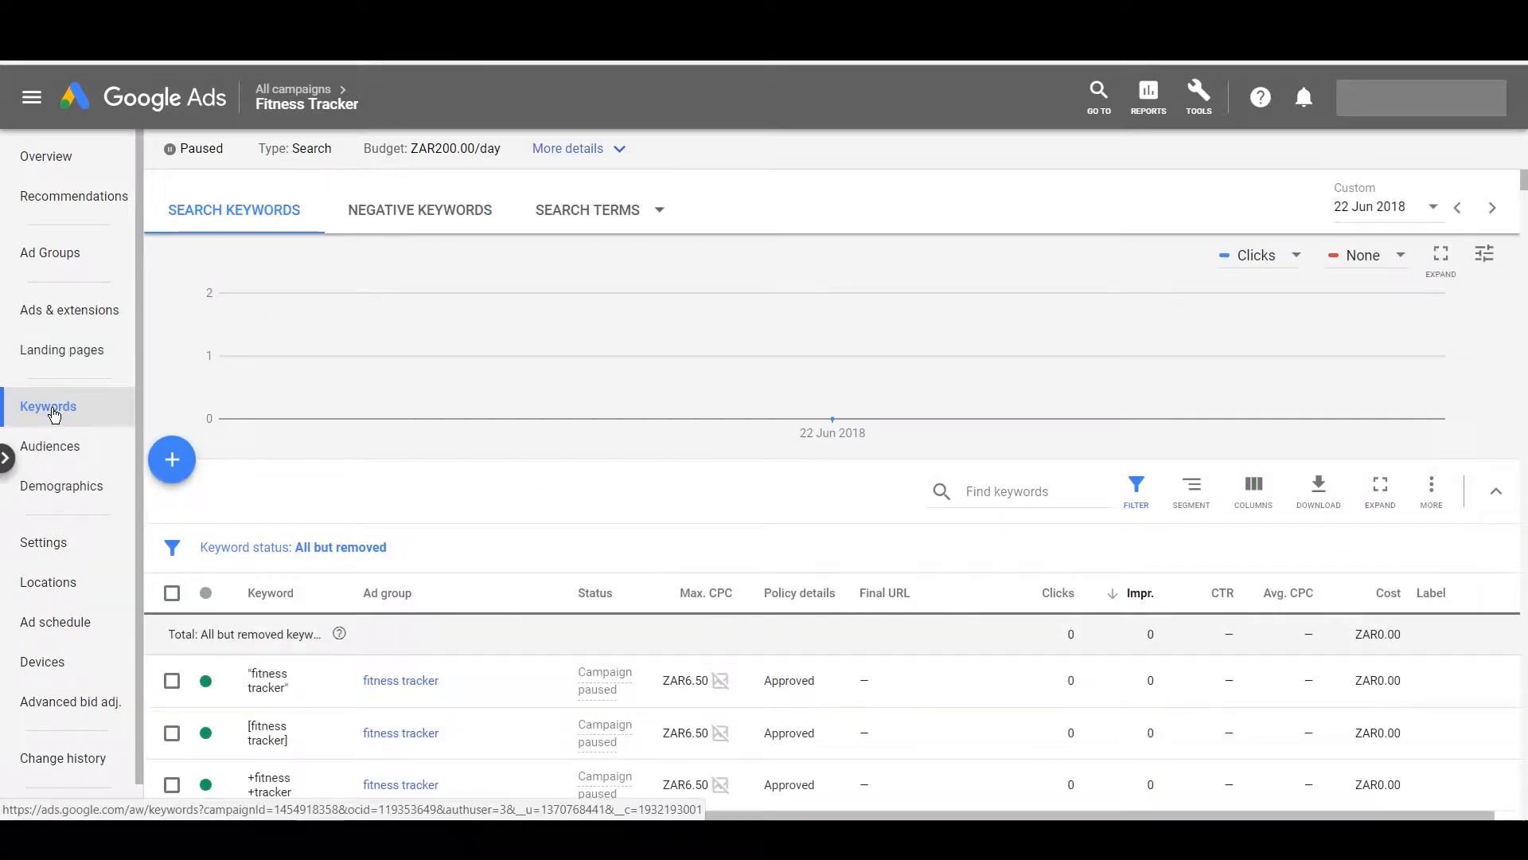
click(18, 460)
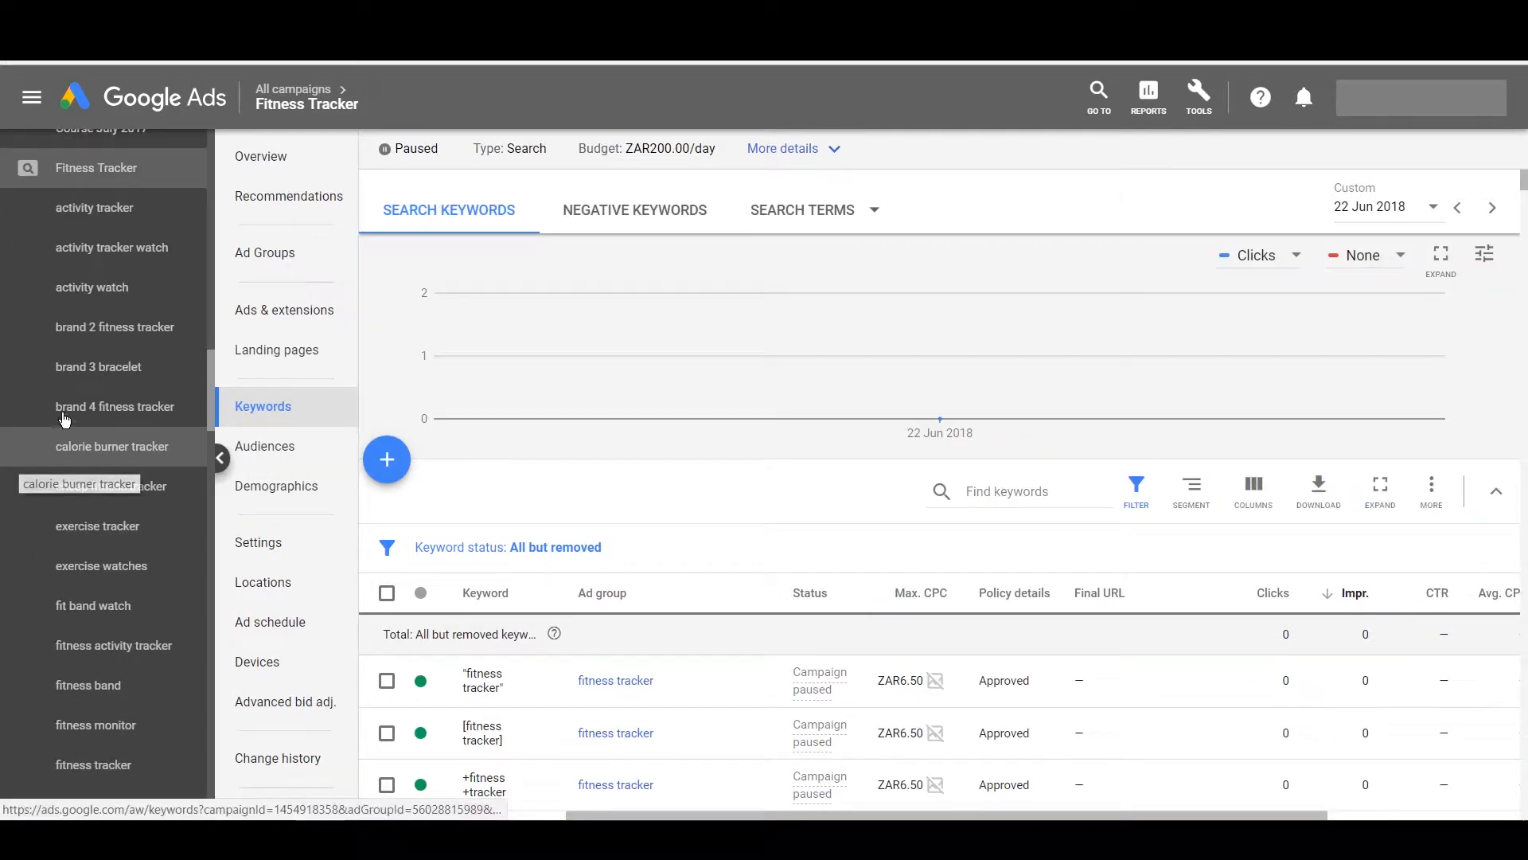
click(118, 305)
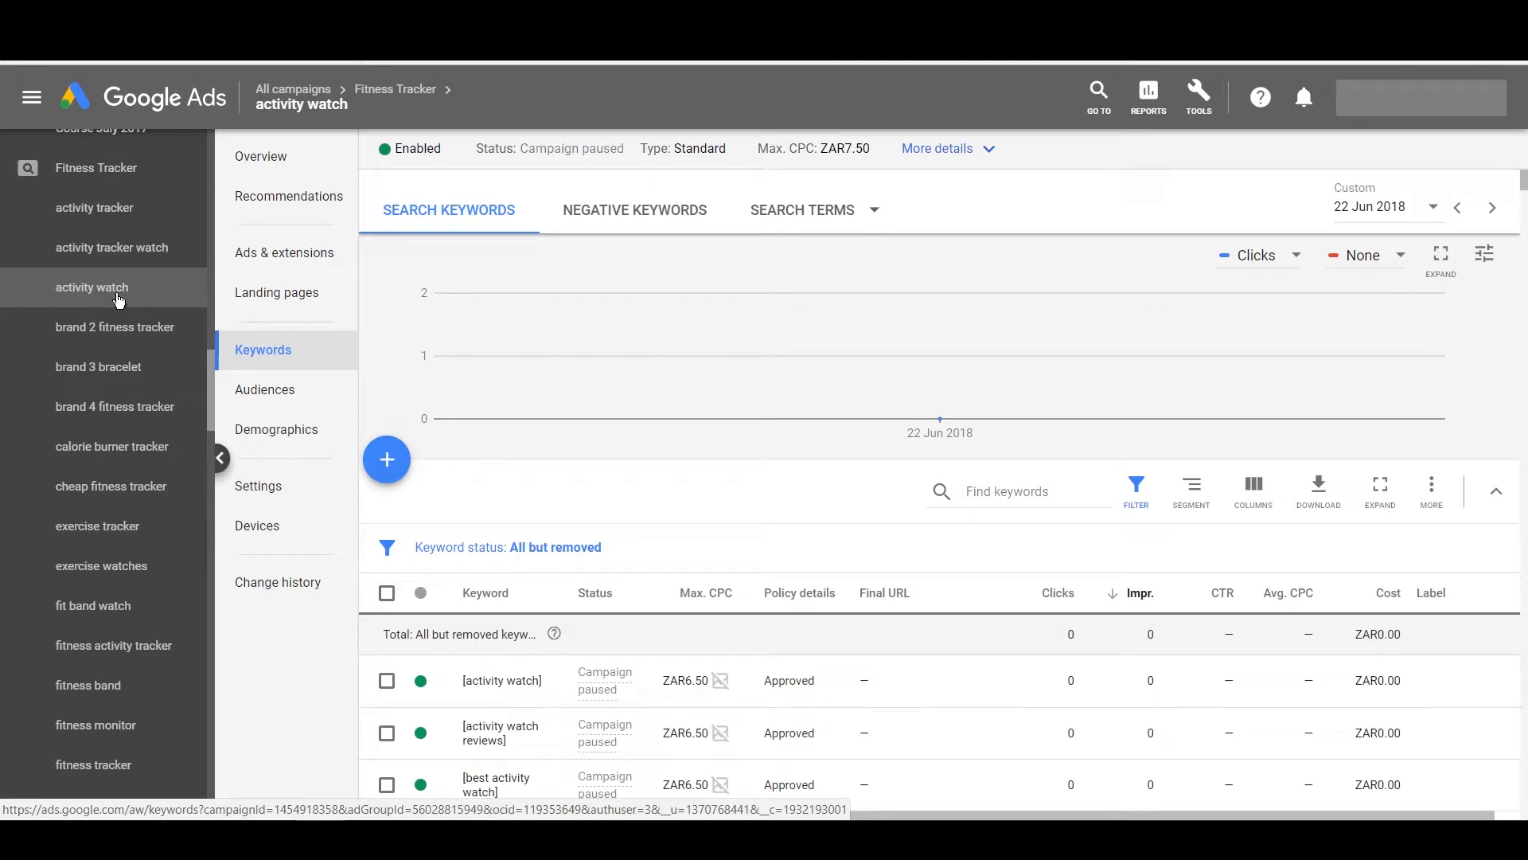
click(115, 335)
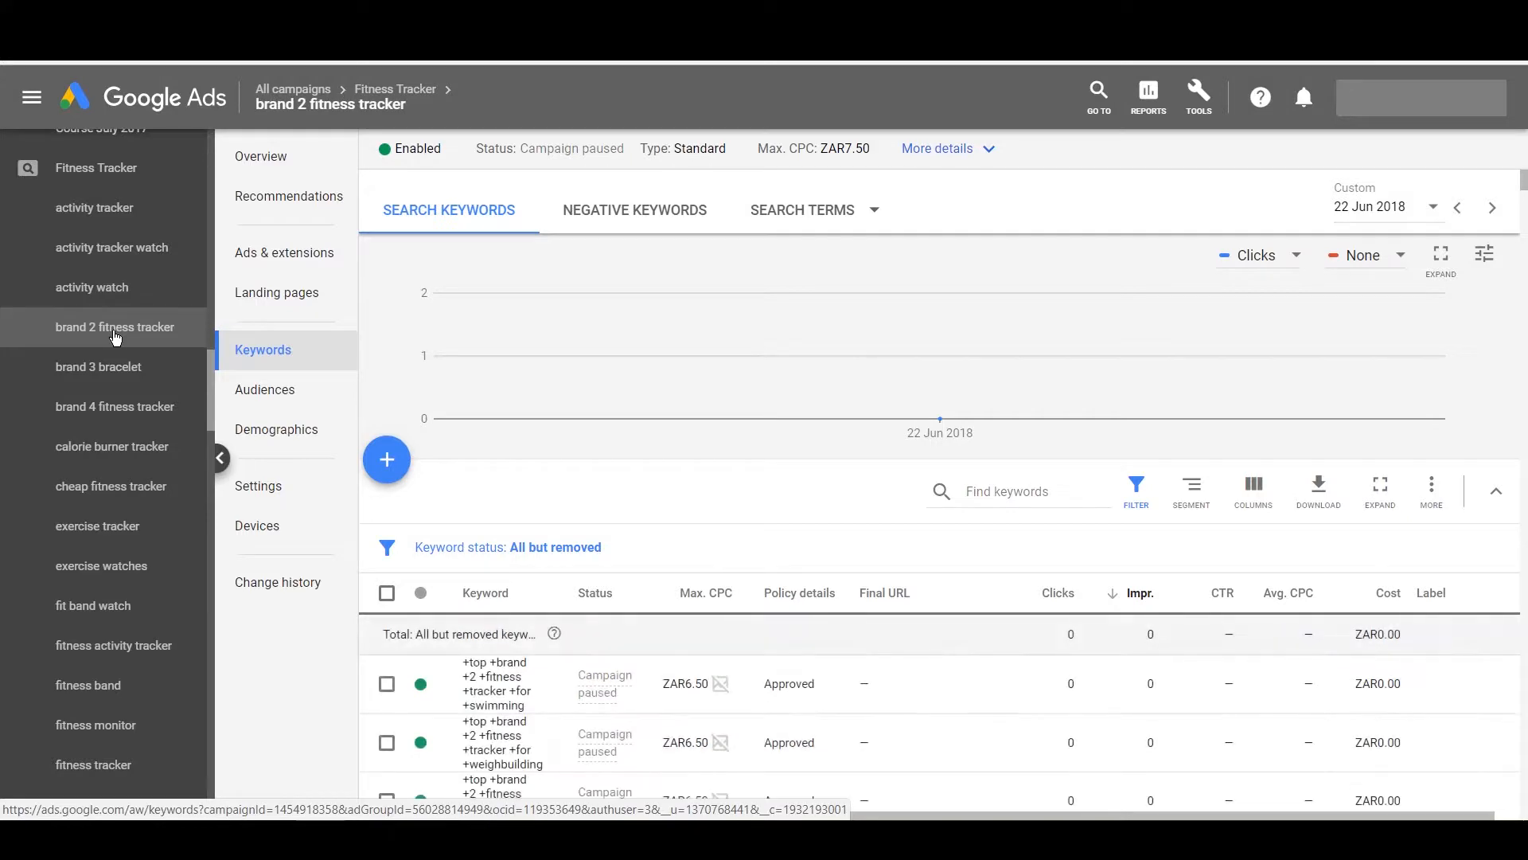
scroll(849, 675, down, 5)
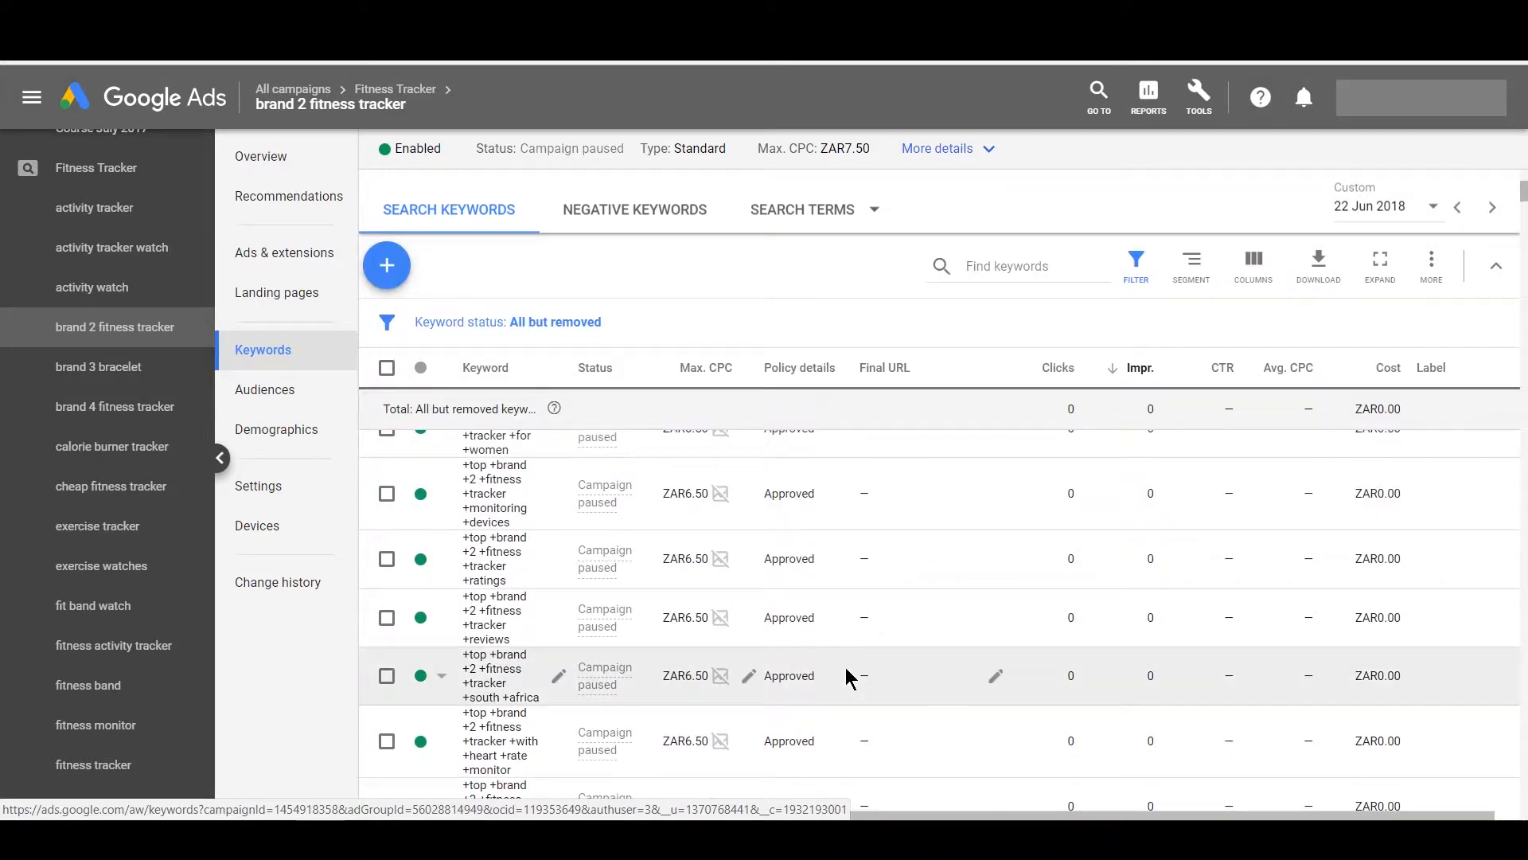
scroll(850, 676, down, 10)
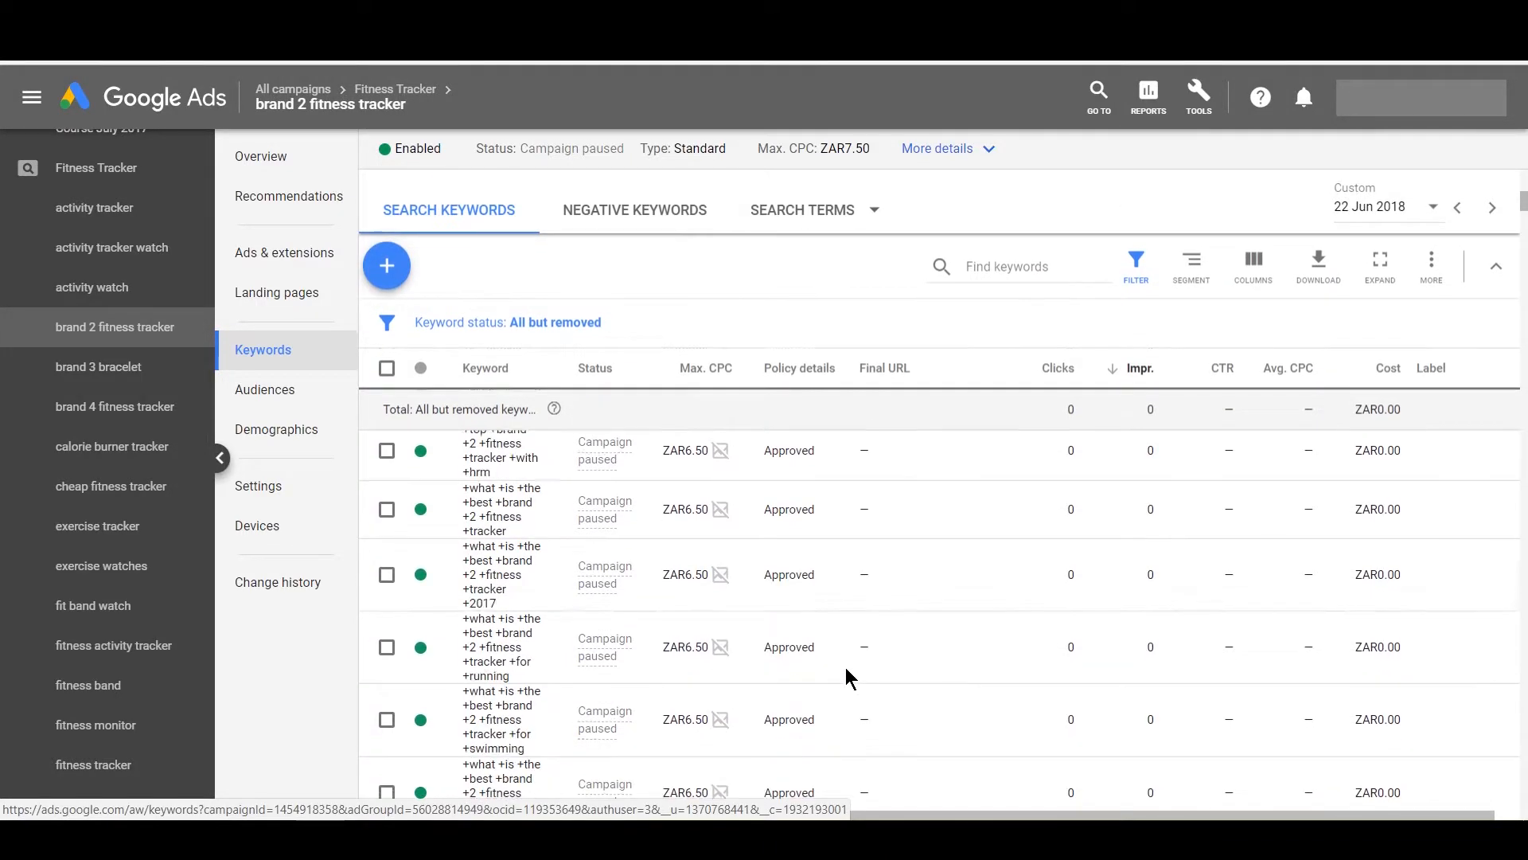
scroll(849, 678, up, 7)
scroll(850, 678, down, 7)
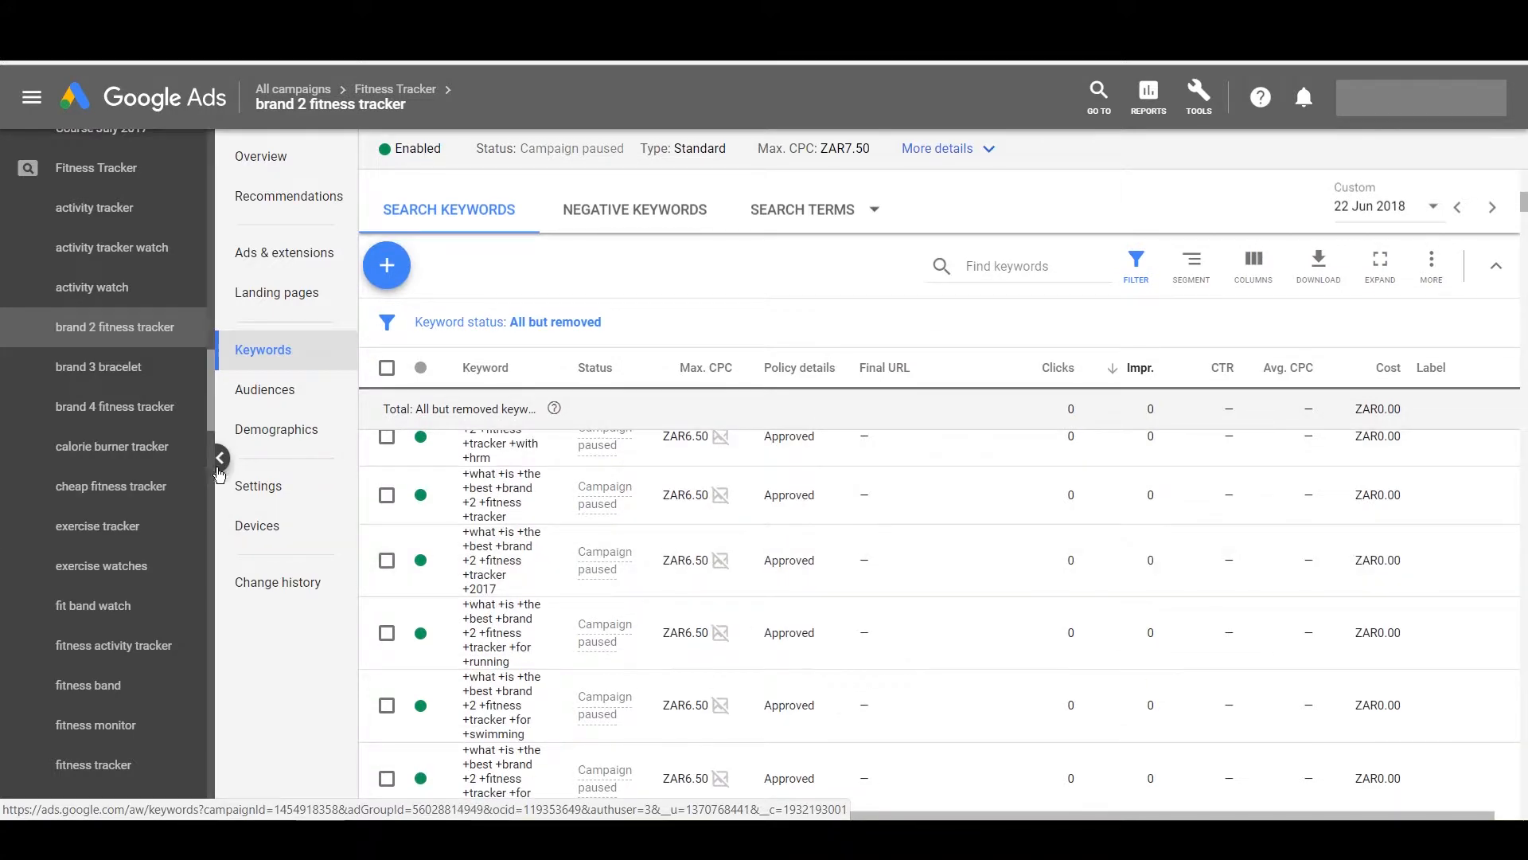
click(219, 460)
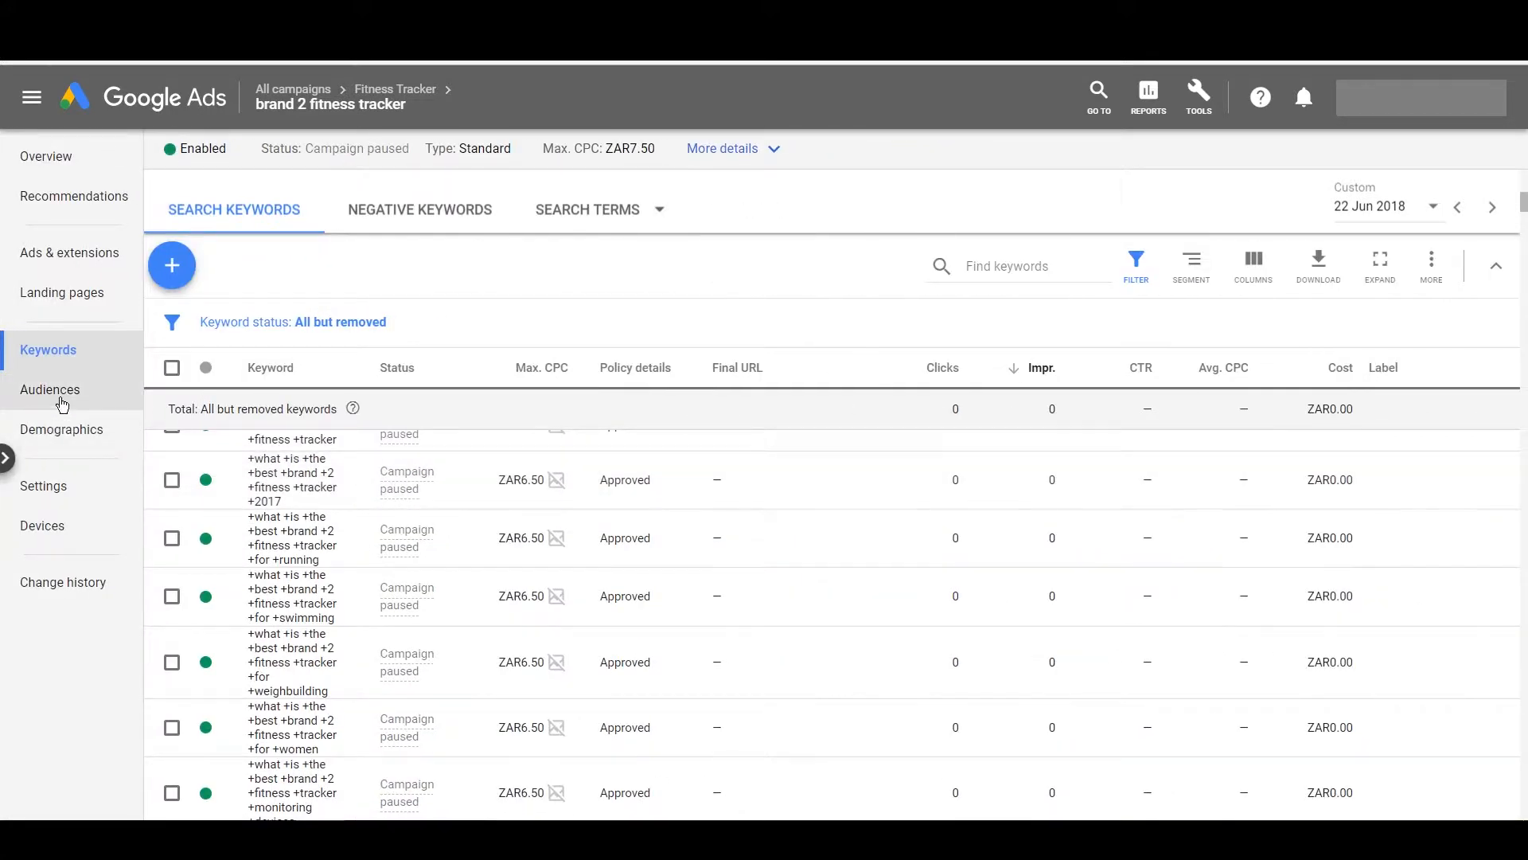
Step: View the audiences of the brand 2 fitness tracker ad group and those of the whole Fitness Tracker campaign
click(62, 402)
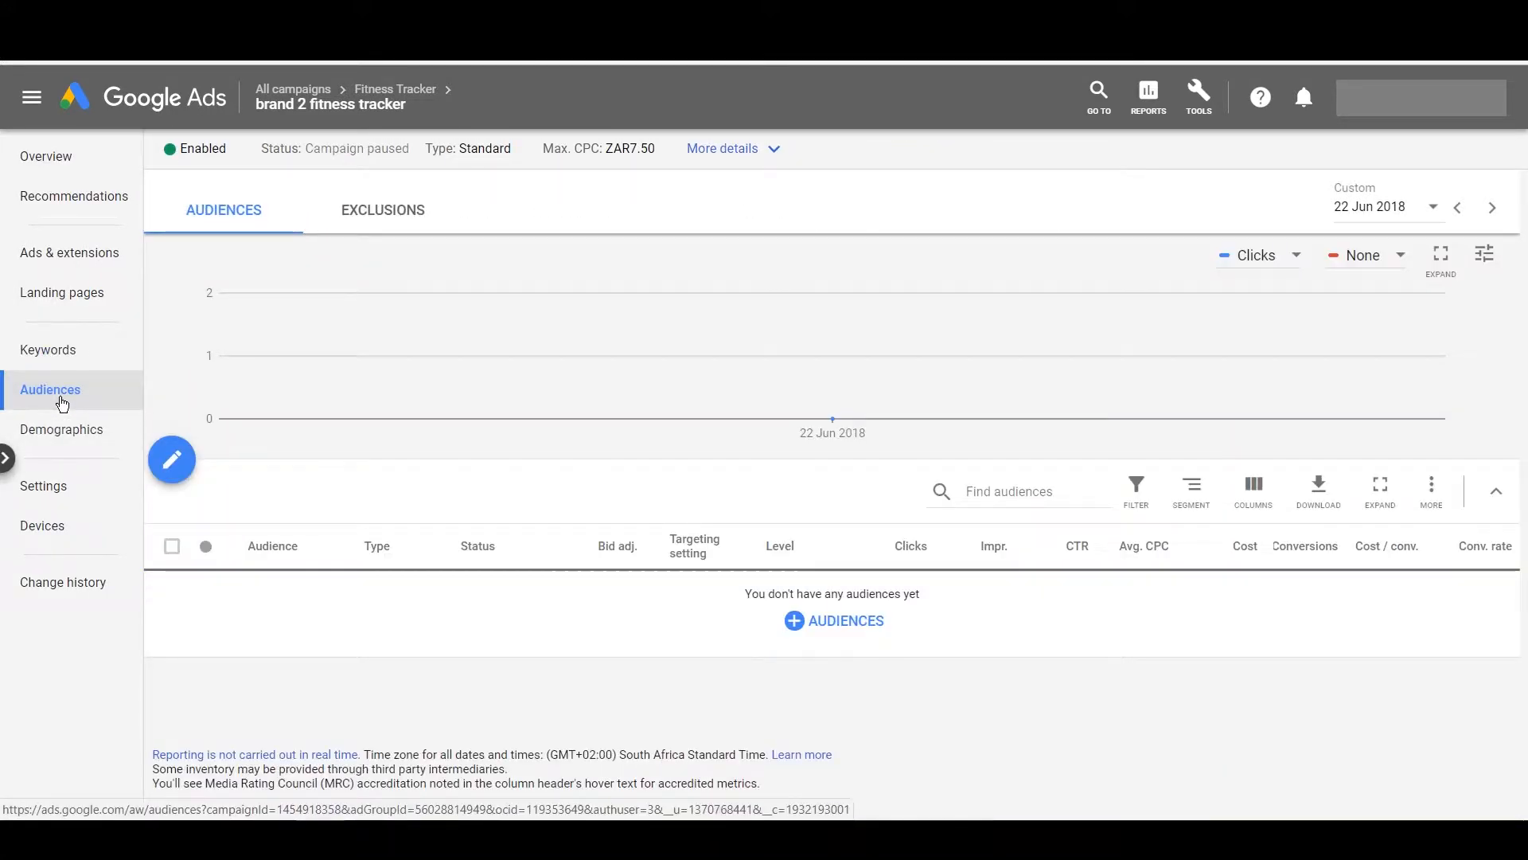
mouse_move(357, 117)
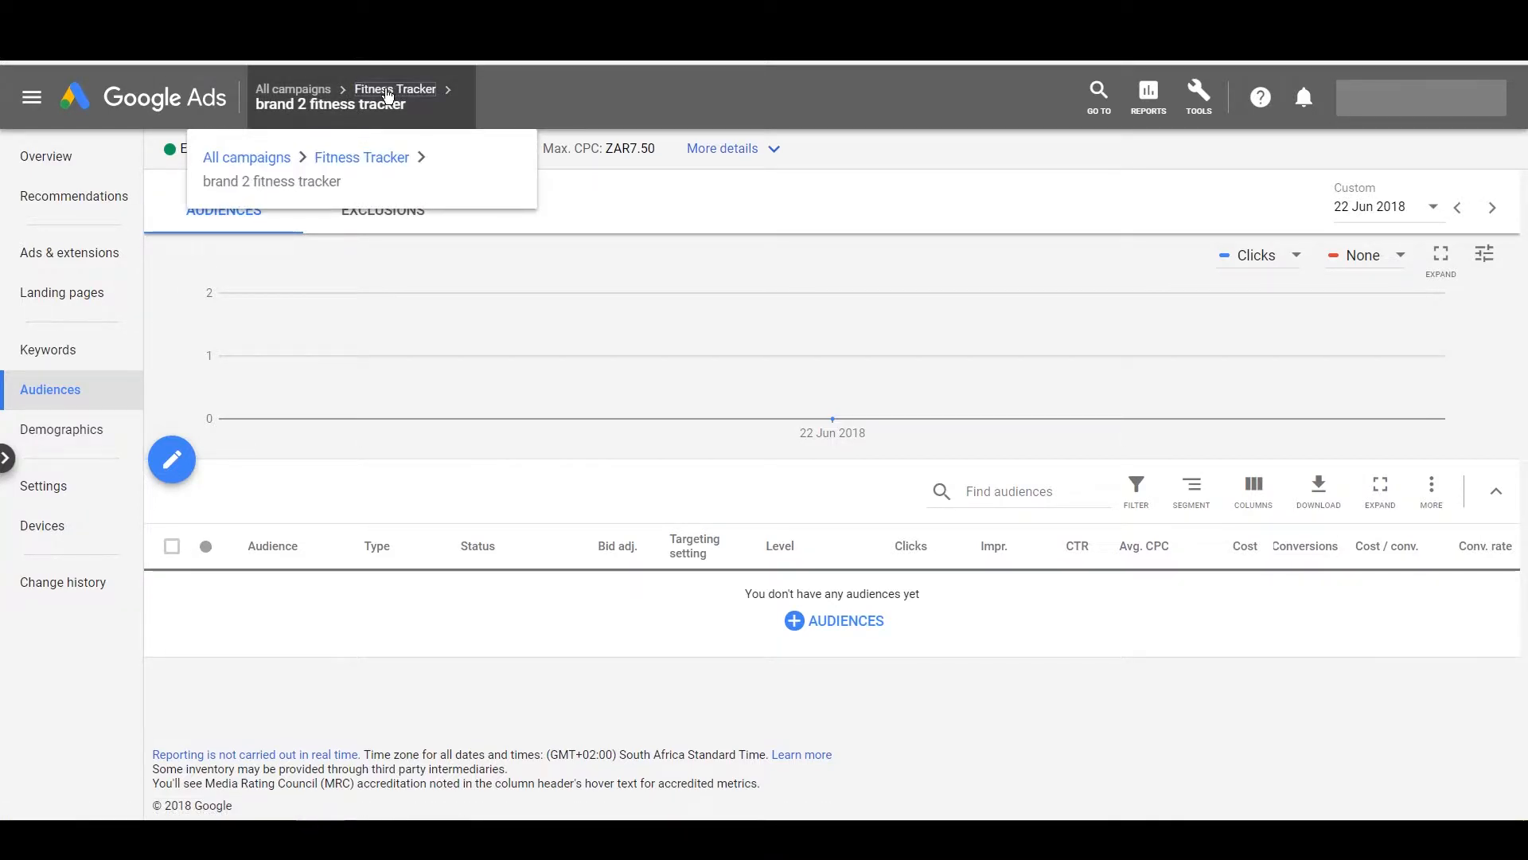
click(388, 90)
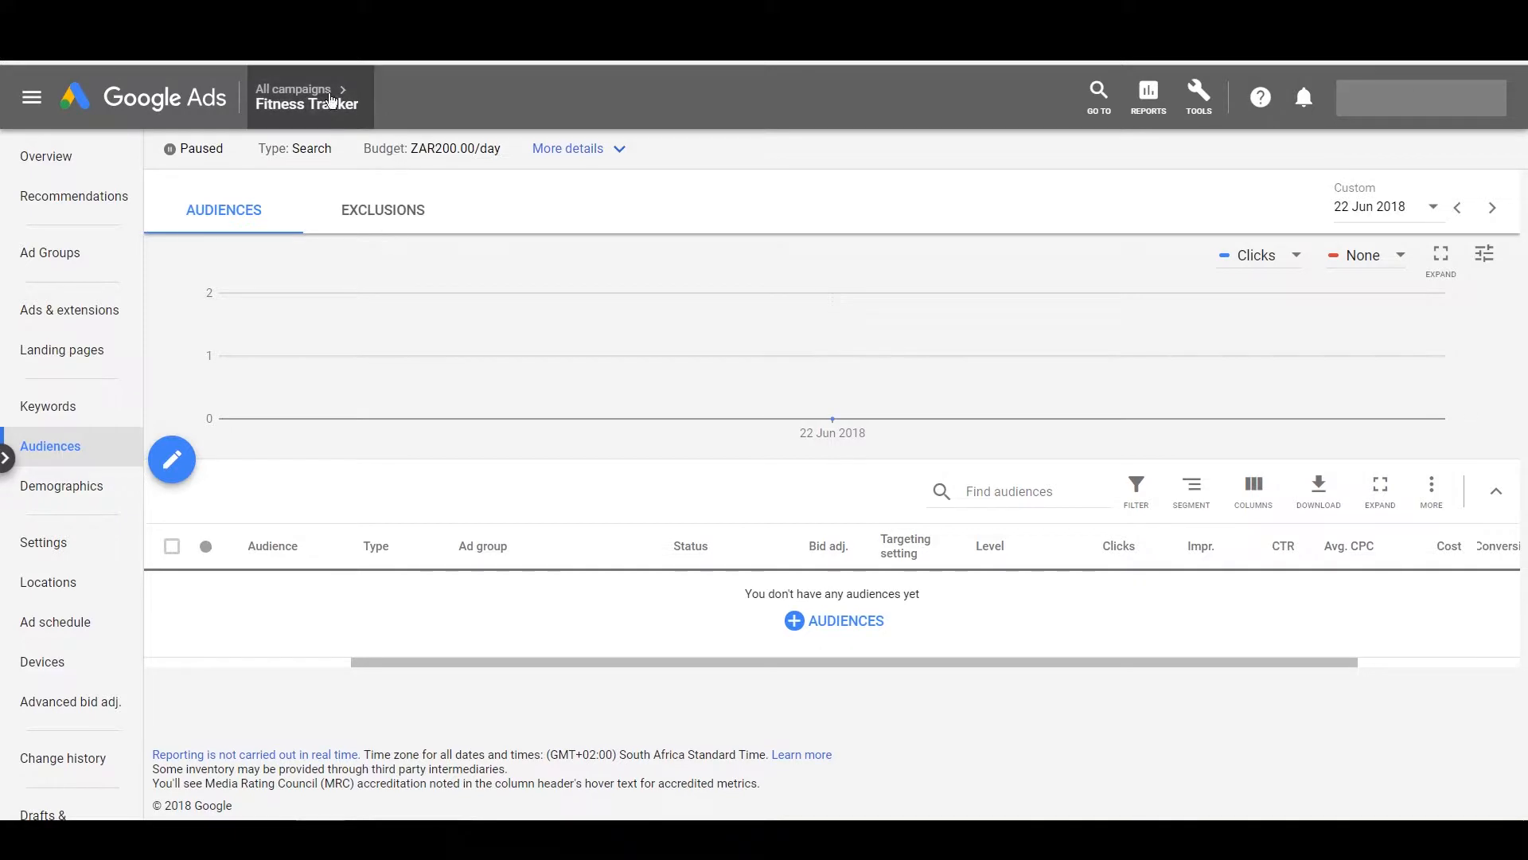
mouse_move(321, 125)
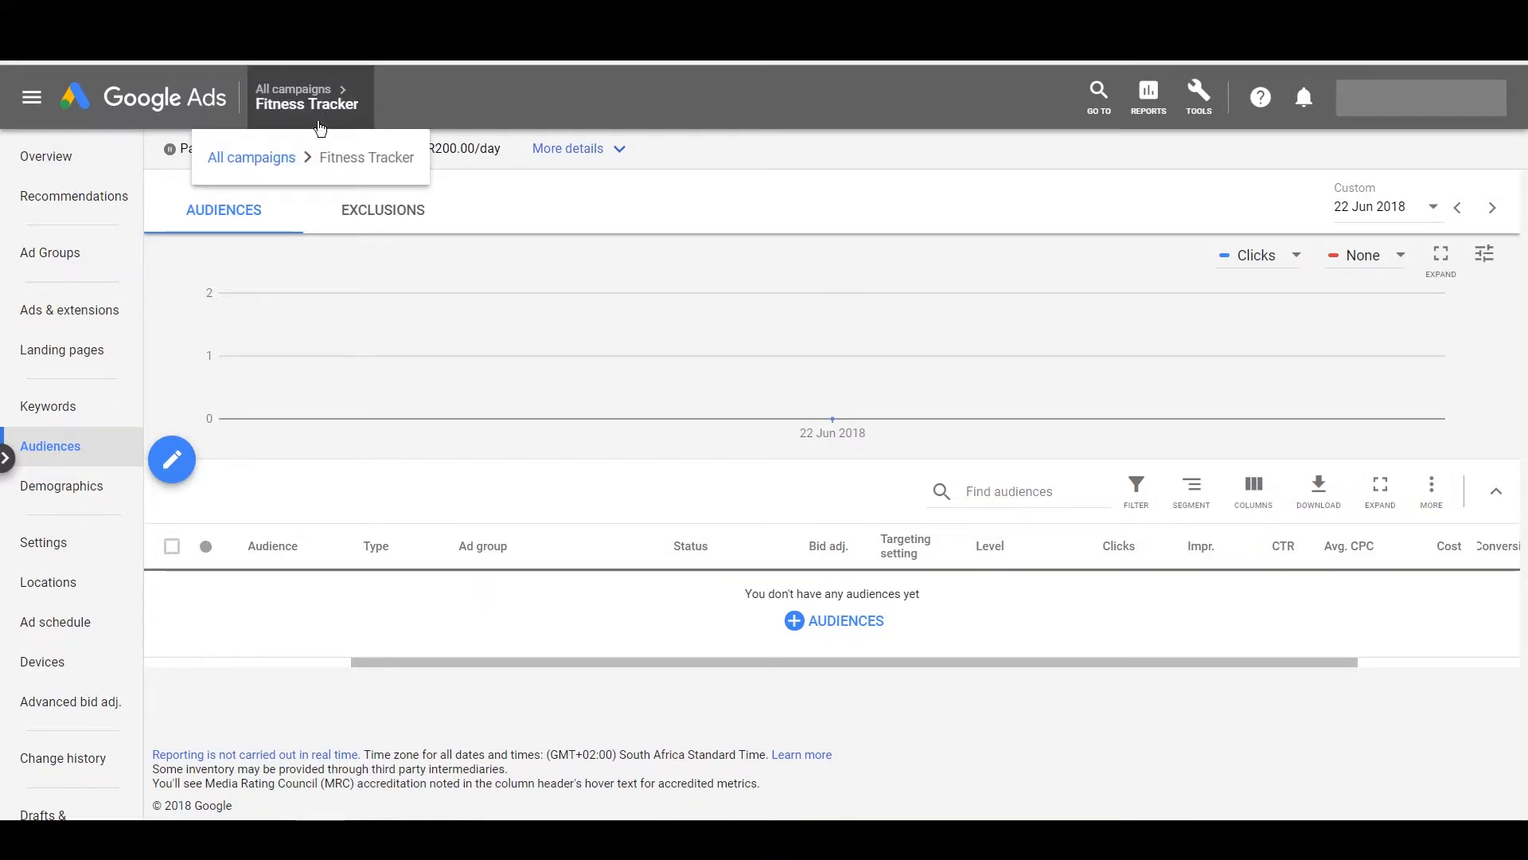
Step: Review the Fitness Tracker campaign's general settings, targeted locations and ad schedule
click(68, 548)
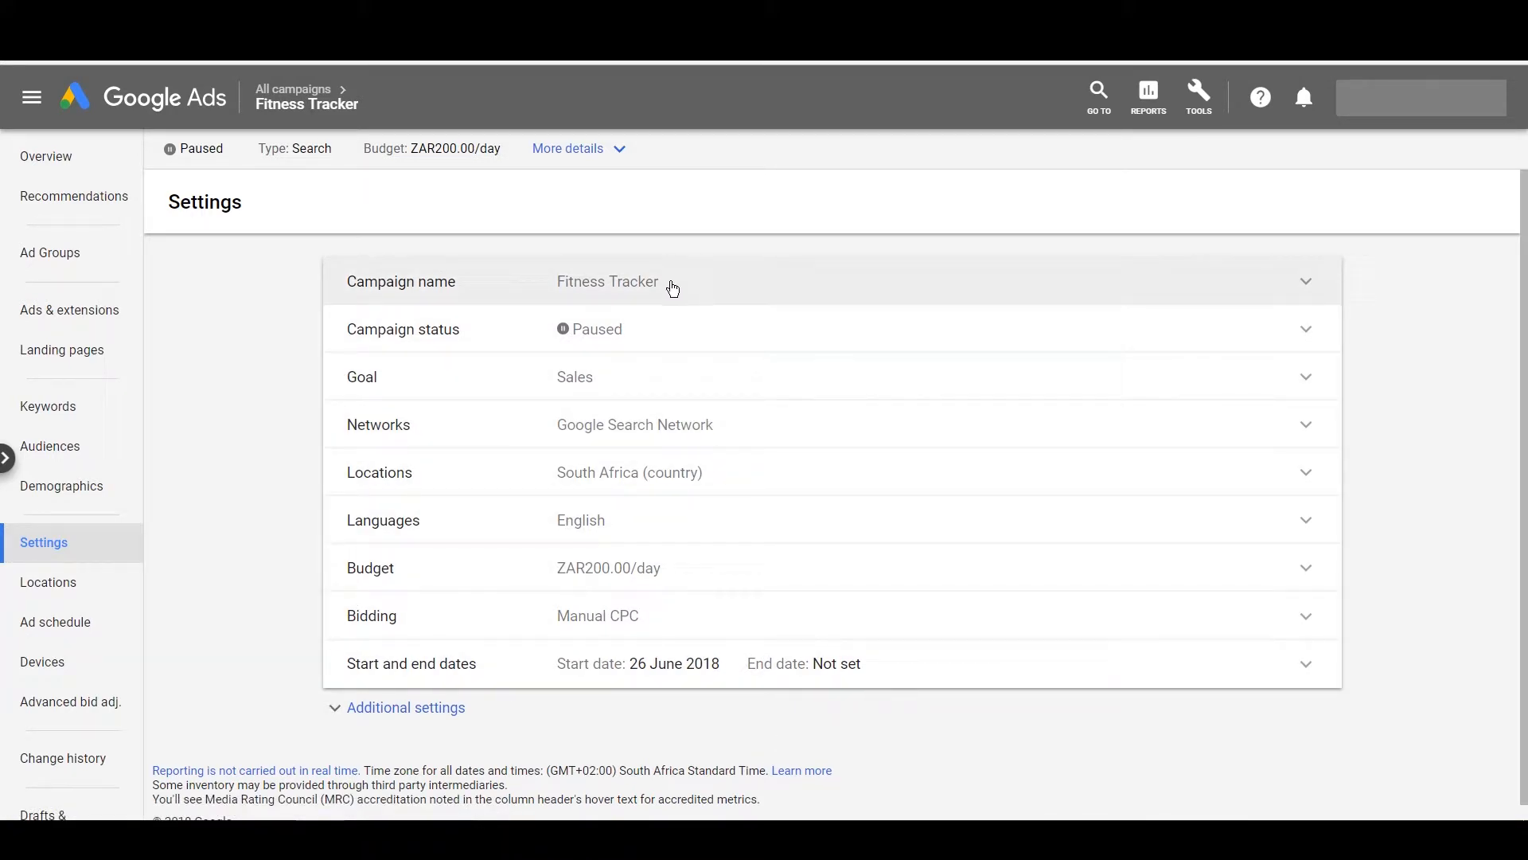
click(48, 593)
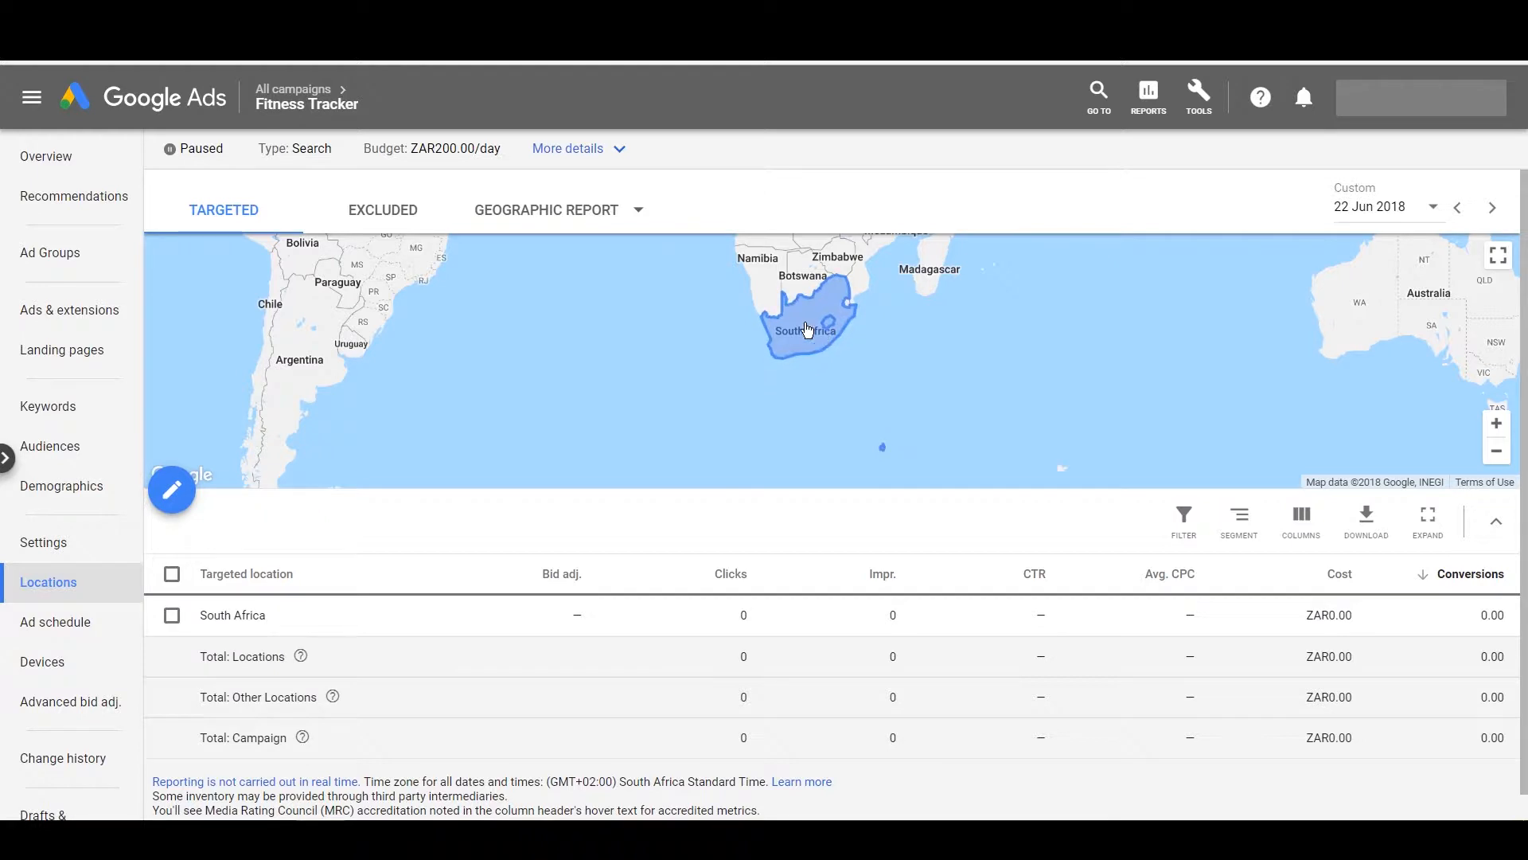
scroll(833, 383, down, 2)
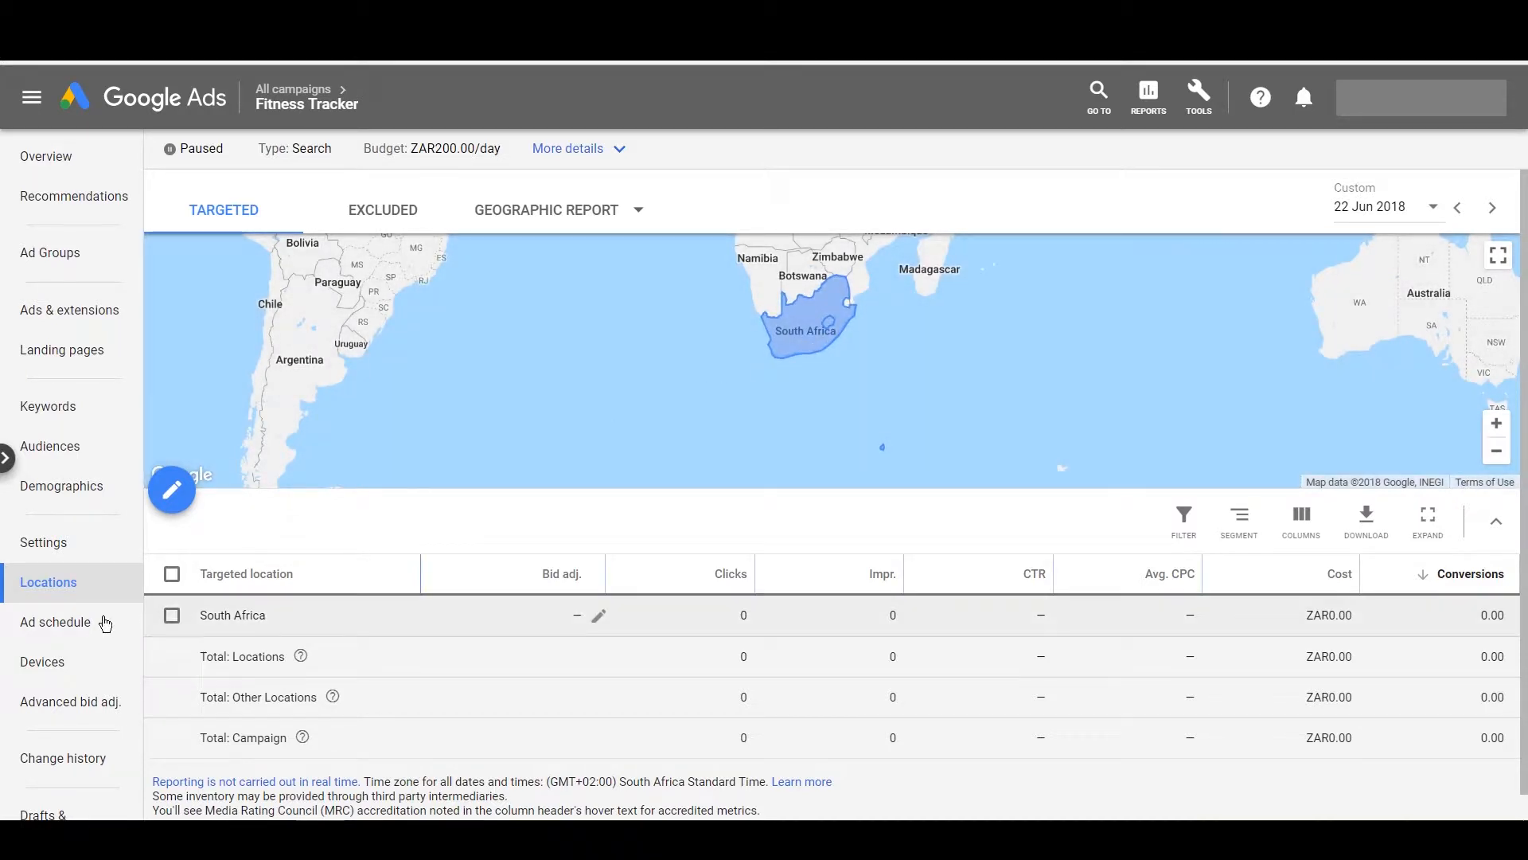
click(80, 623)
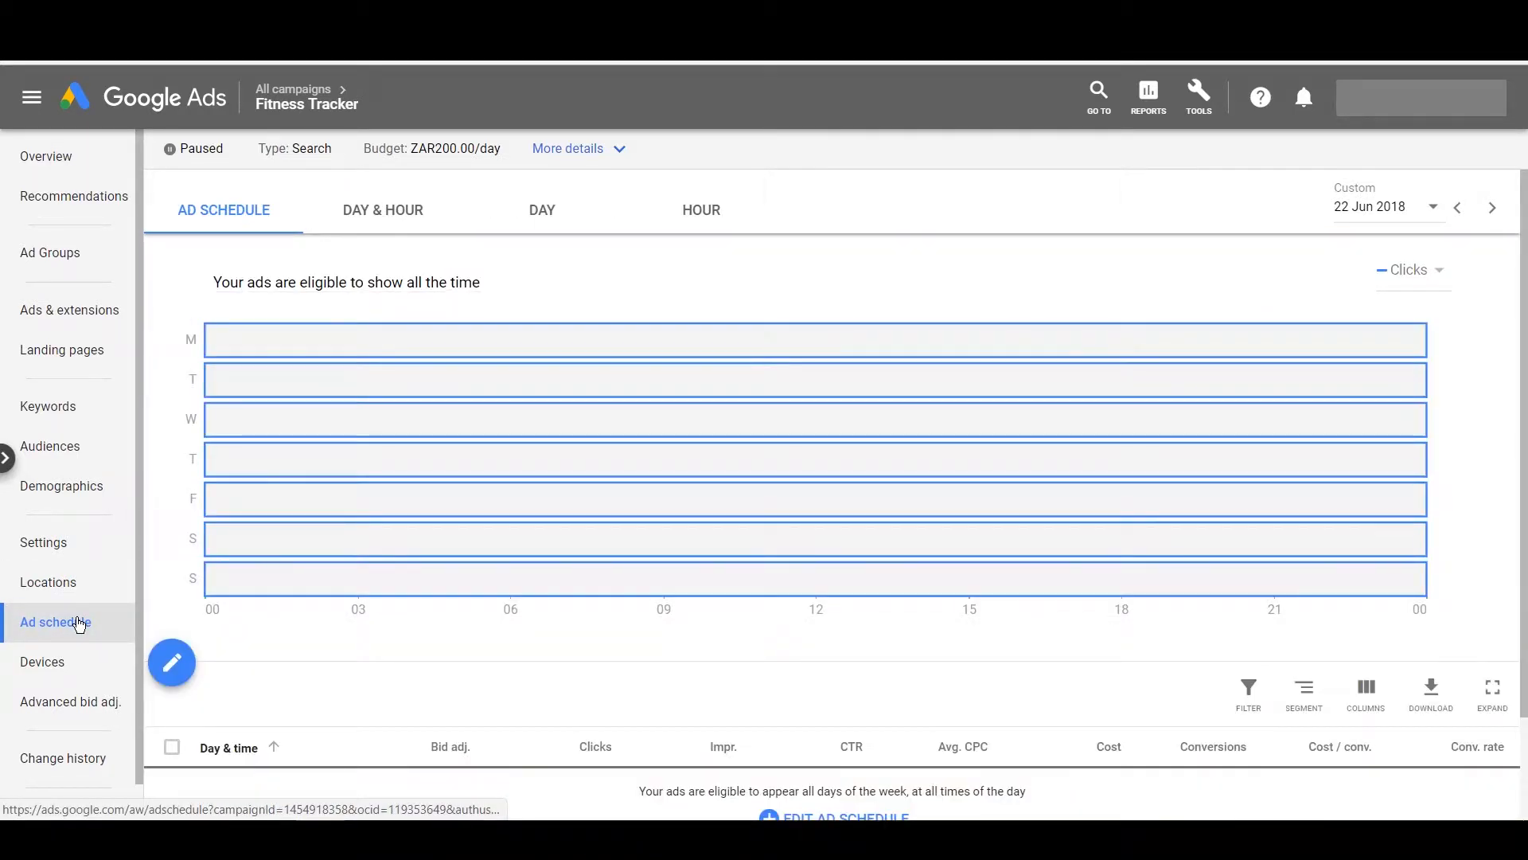
Step: View the Fitness Tracker campaign's devices and bring up the list of keyboard shortcuts
click(73, 666)
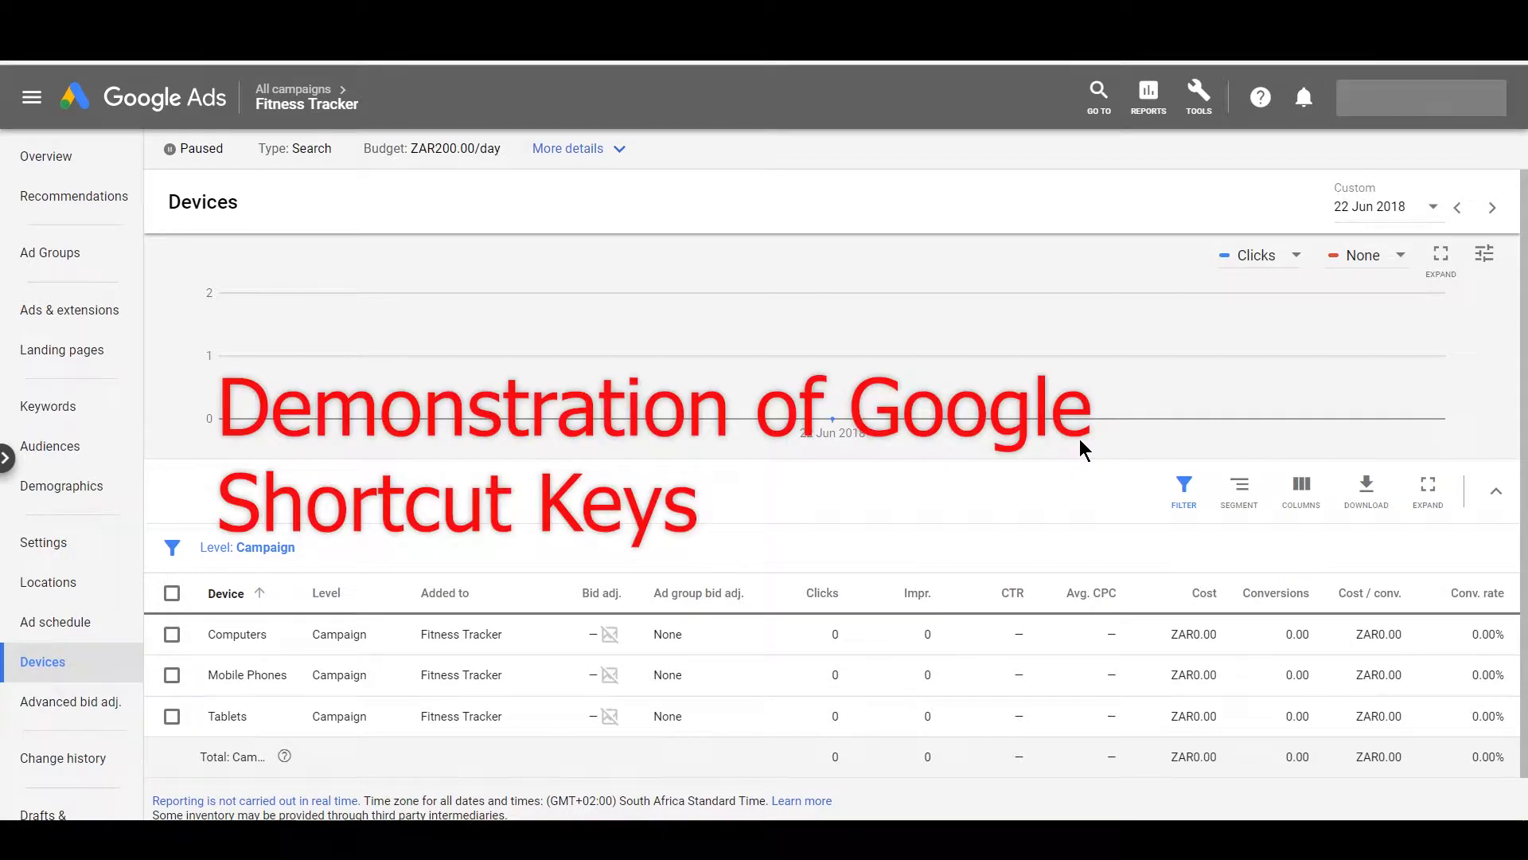
key(shift+slash)
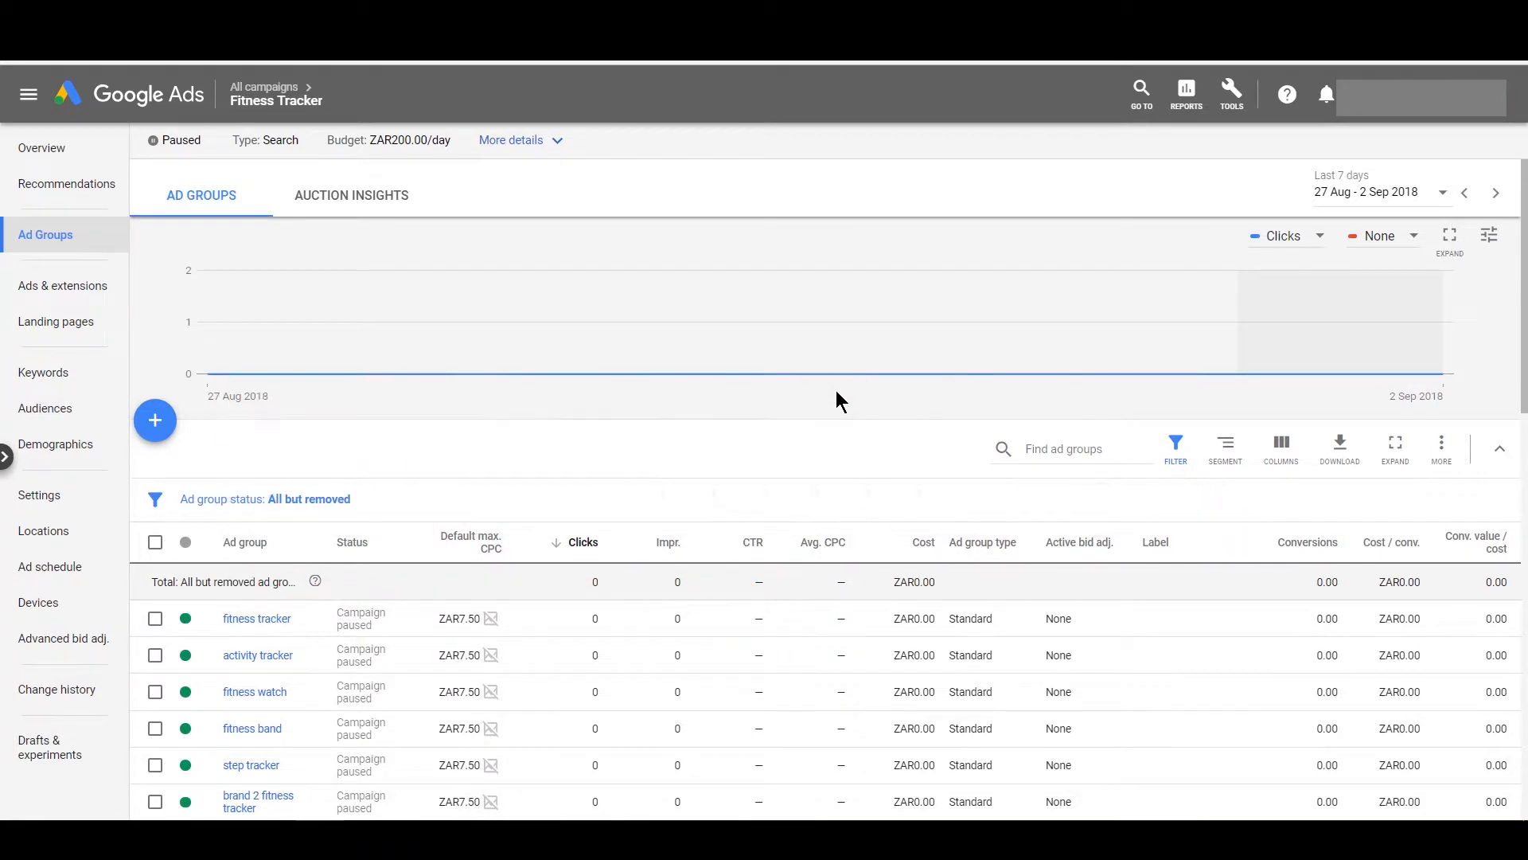
Step: From all campaigns, start a new Search campaign with the Sales goal, reached through website visits
click(281, 87)
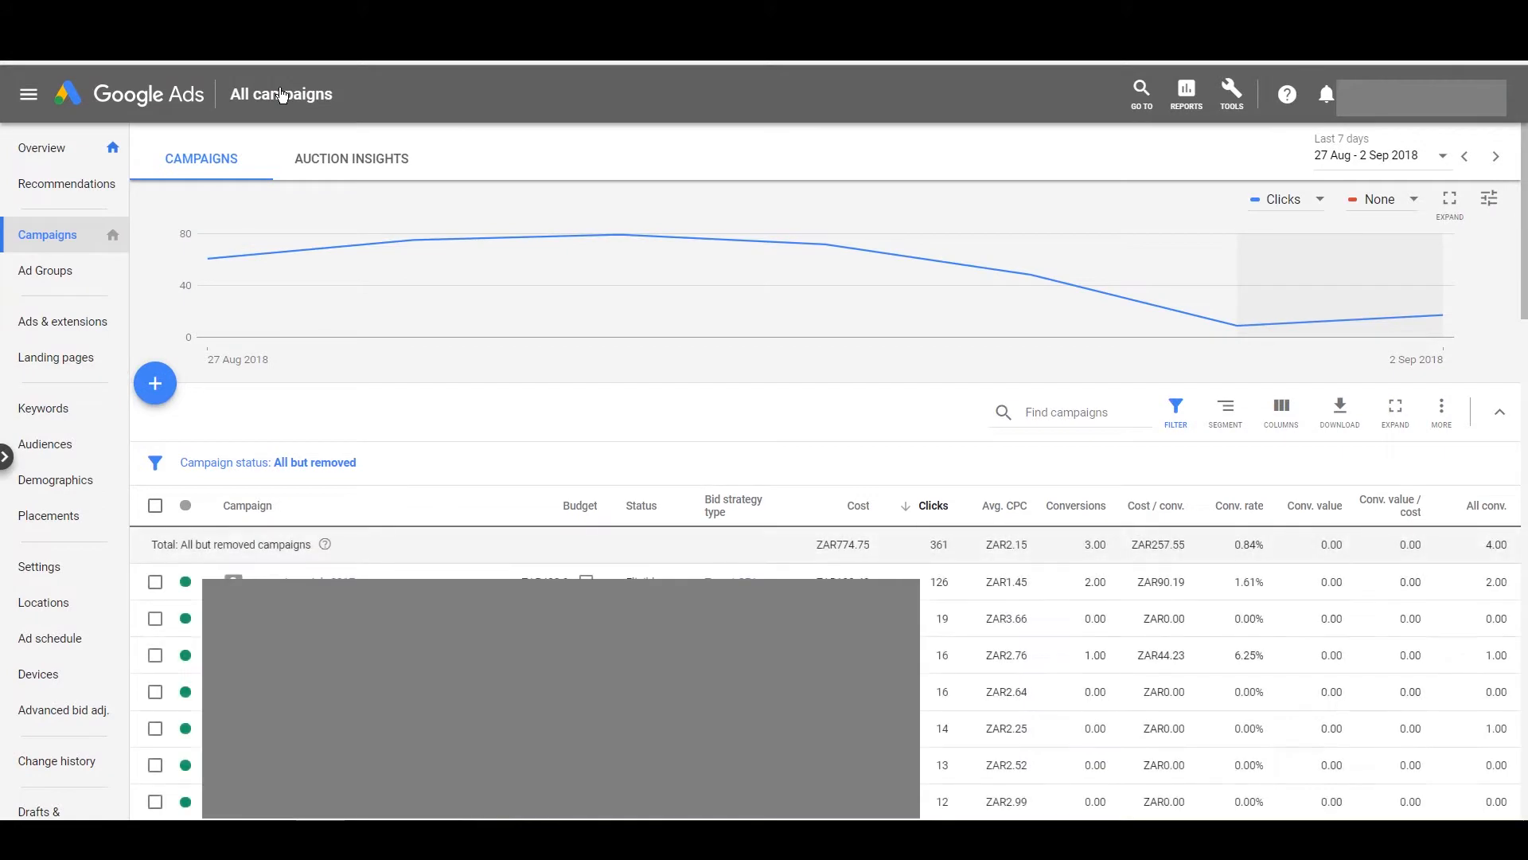
click(159, 399)
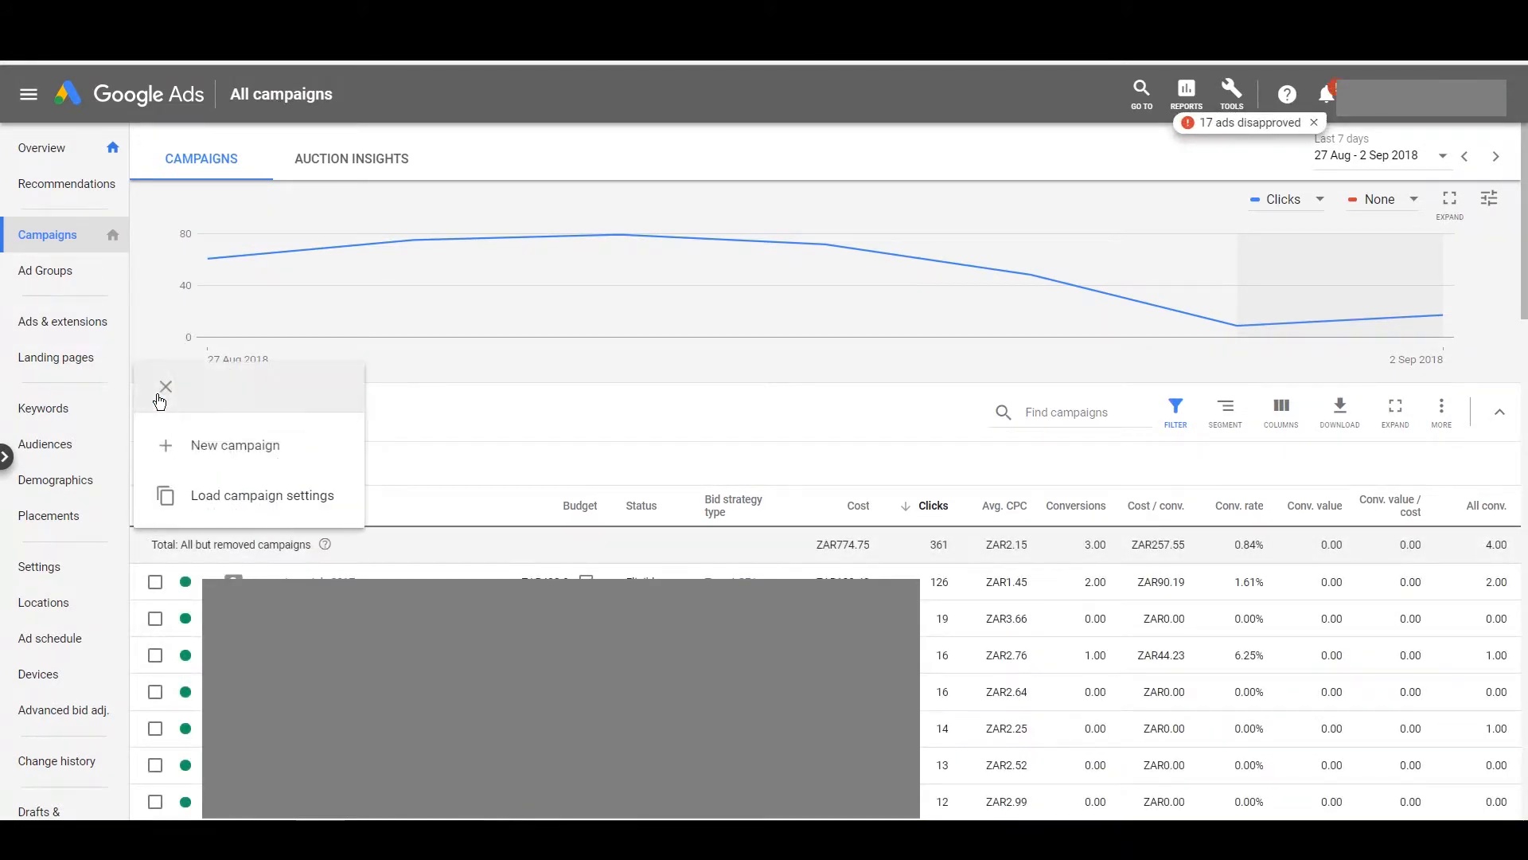
click(221, 470)
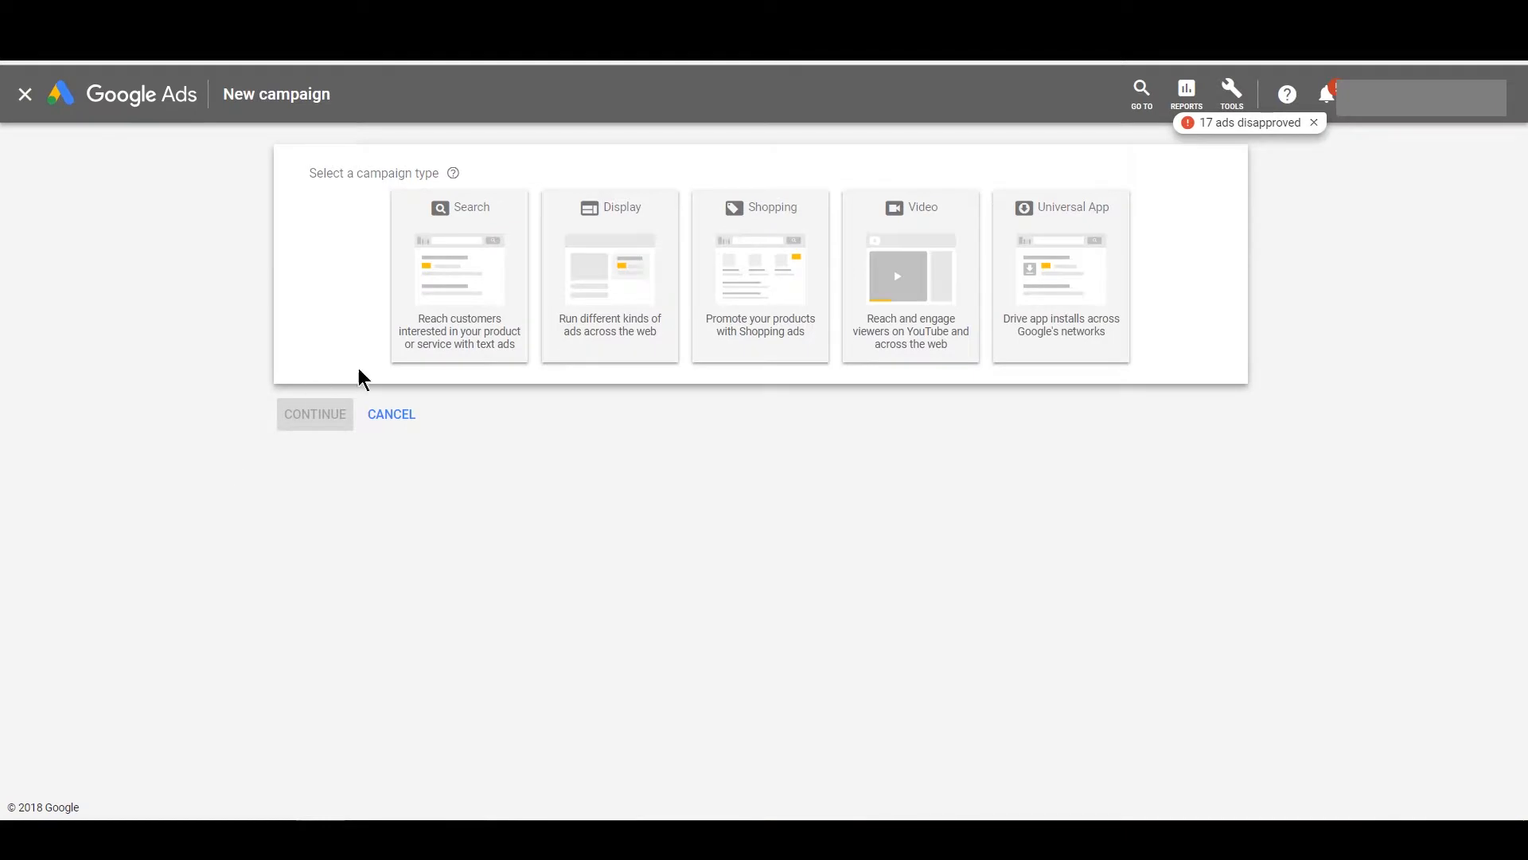
click(444, 301)
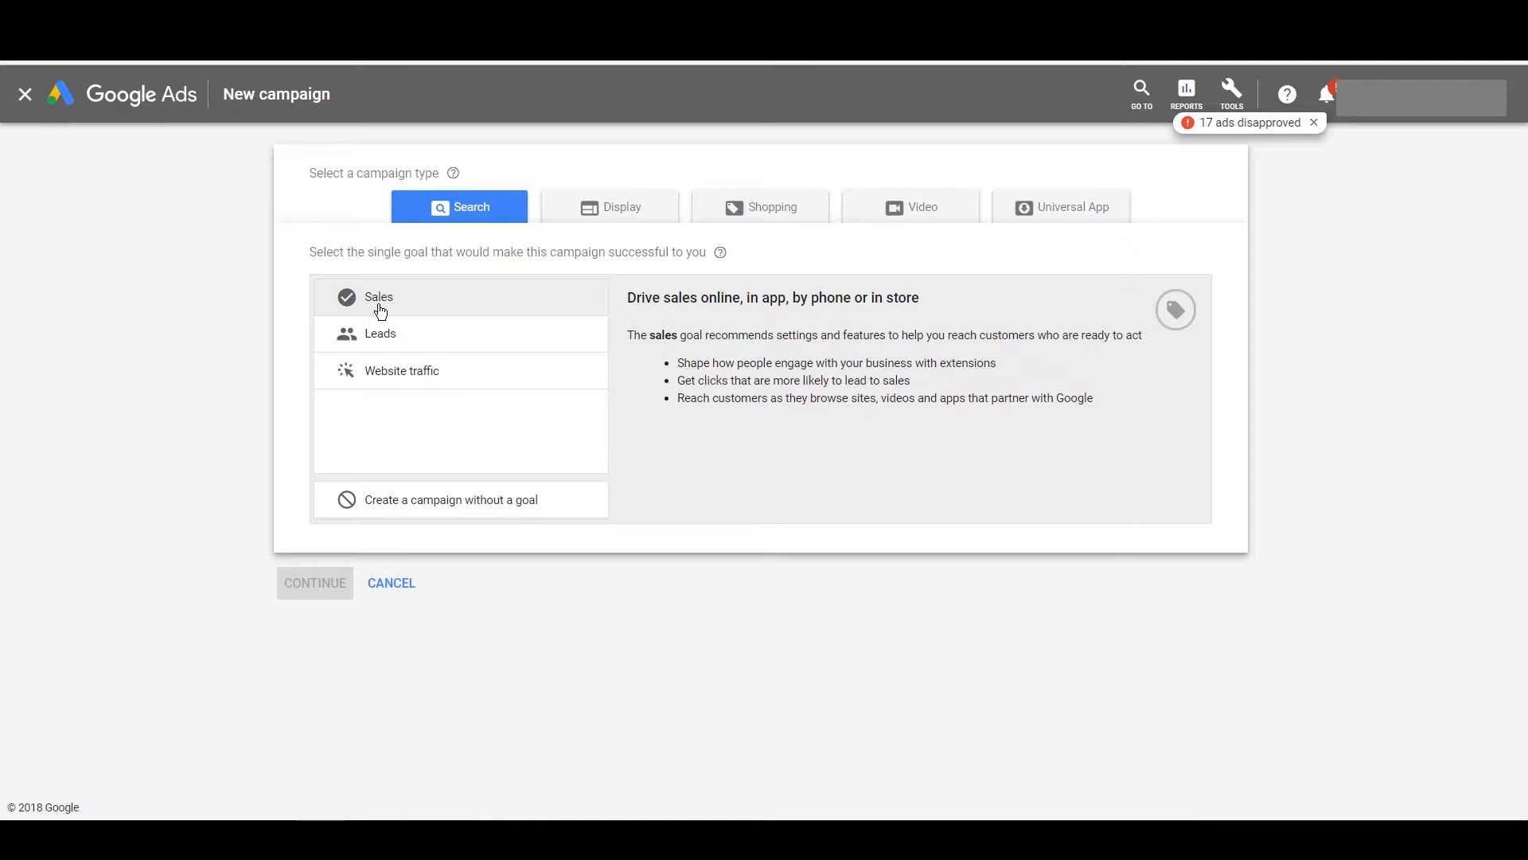
click(381, 310)
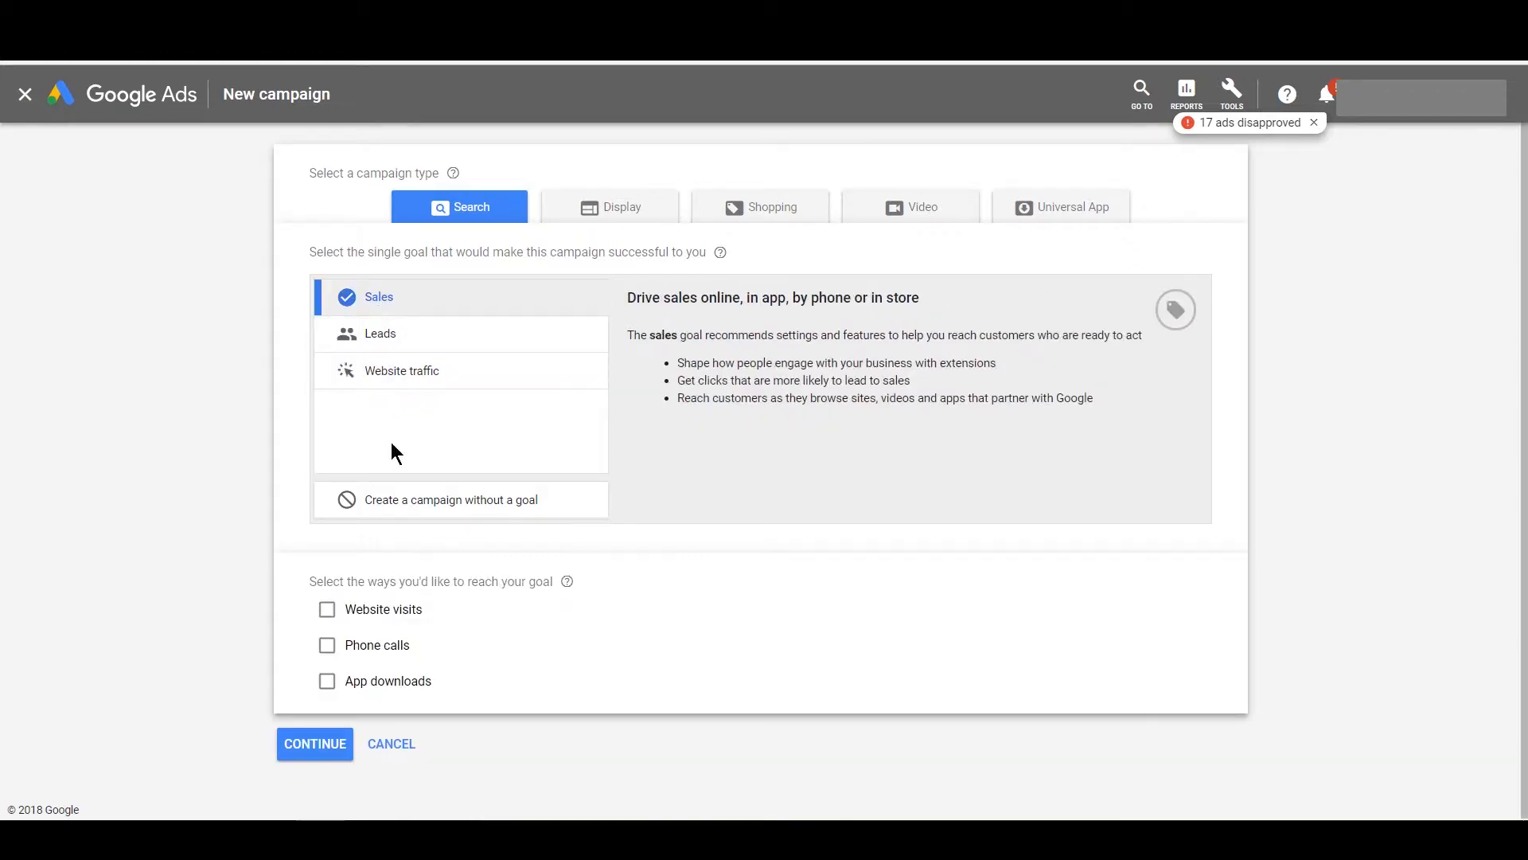
click(327, 610)
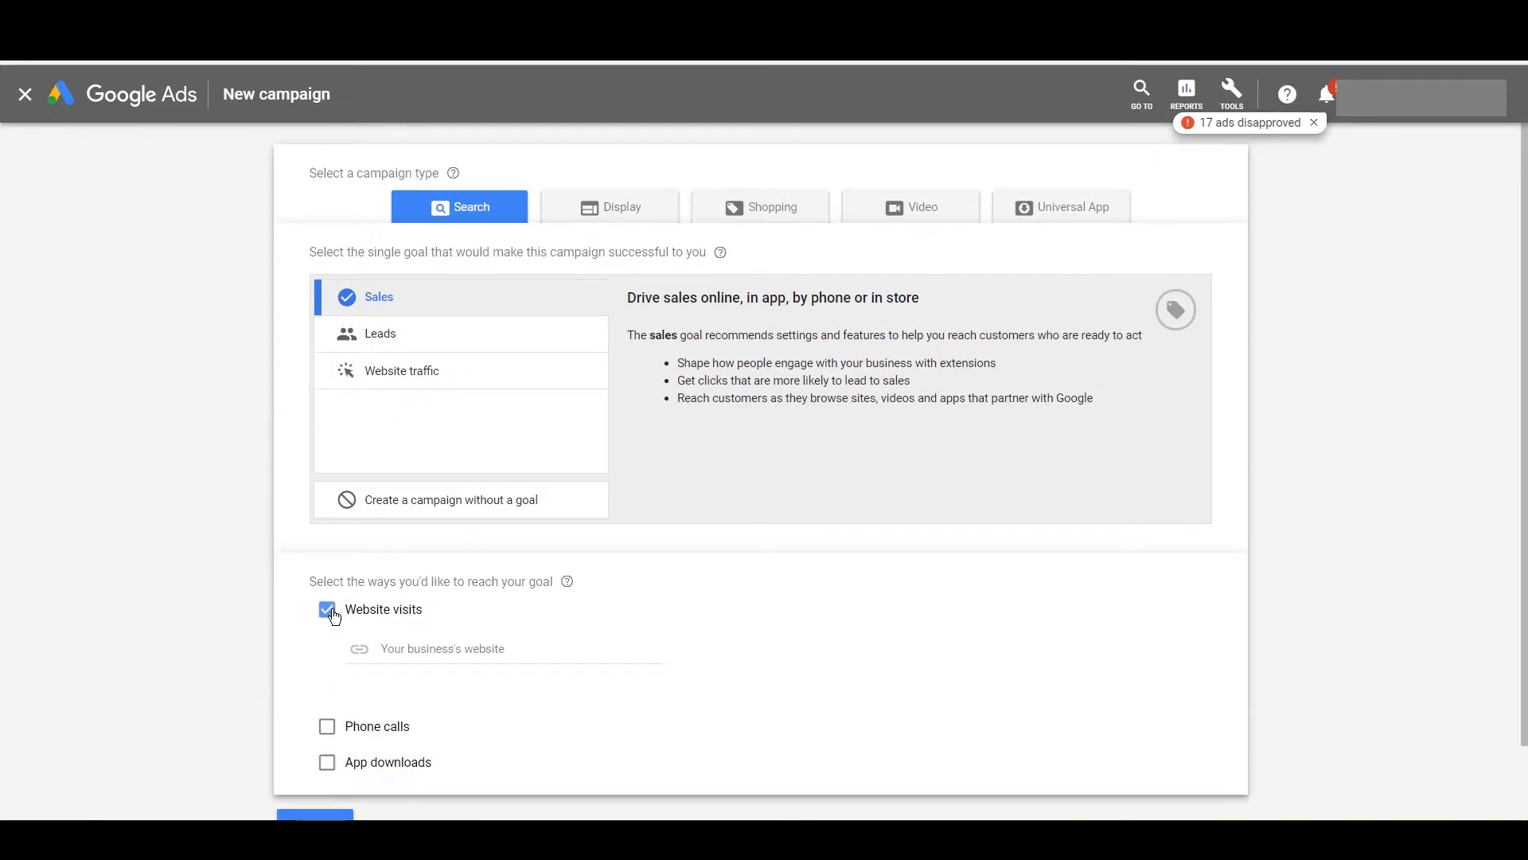
scroll(365, 744, down, 1)
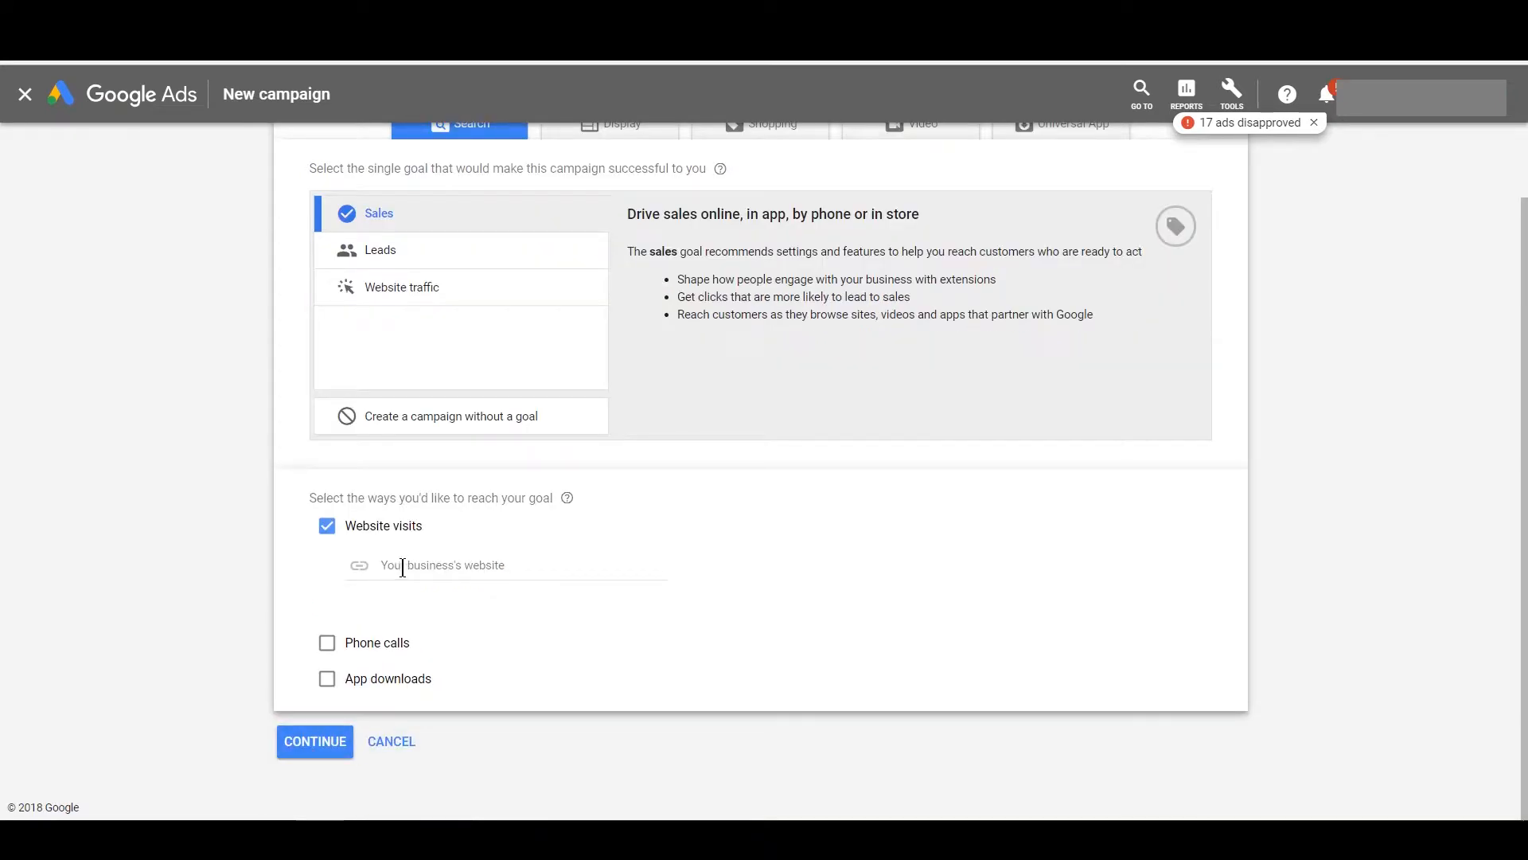
click(318, 742)
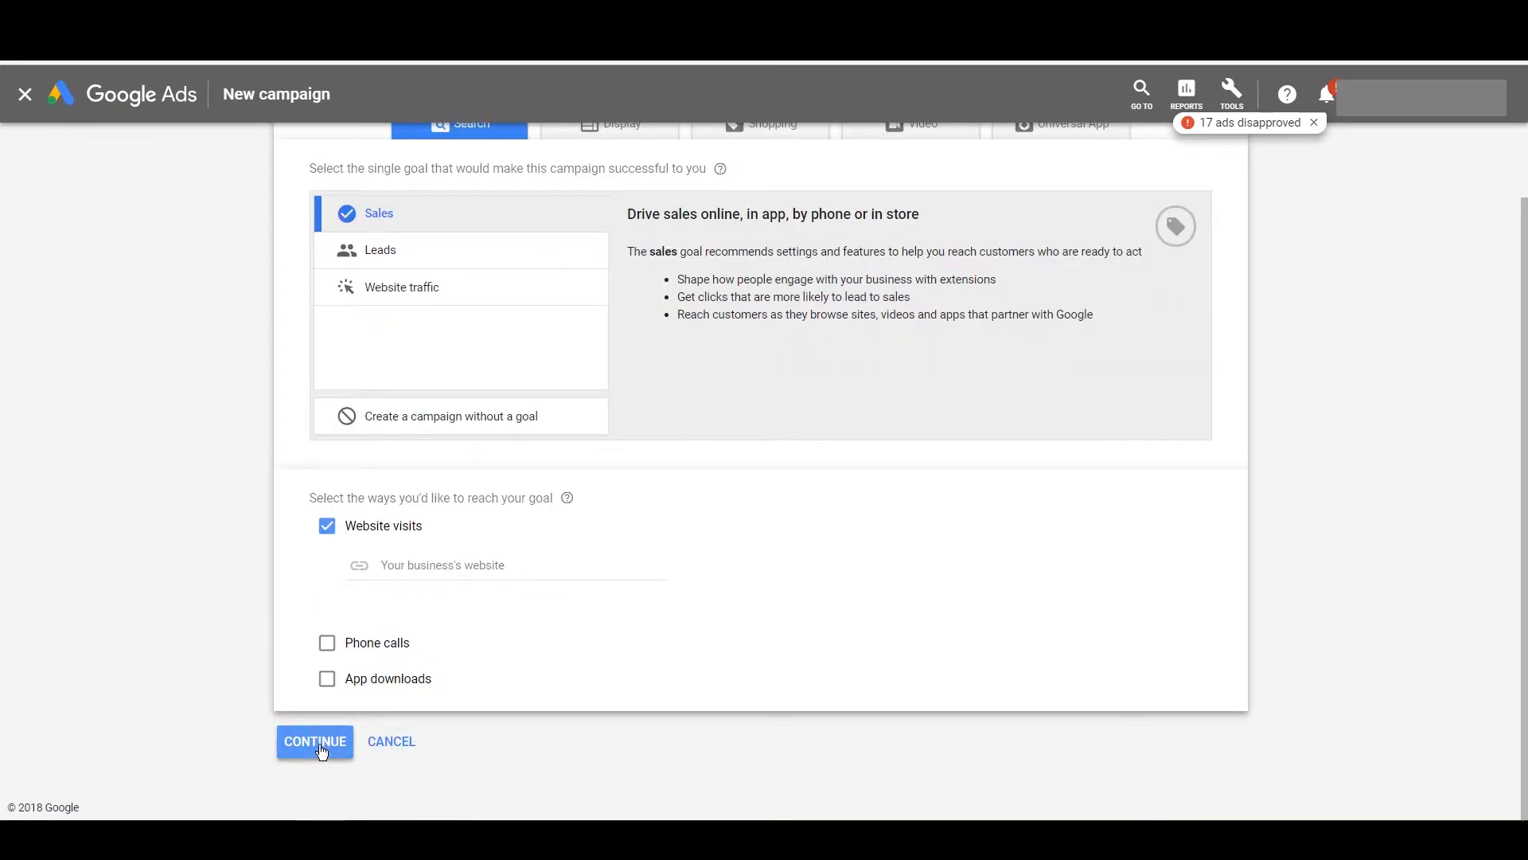
Step: Name the campaign SAMPLE1, set its average daily budget to ZAR 10 and save the campaign settings
scroll(403, 618, up, 1)
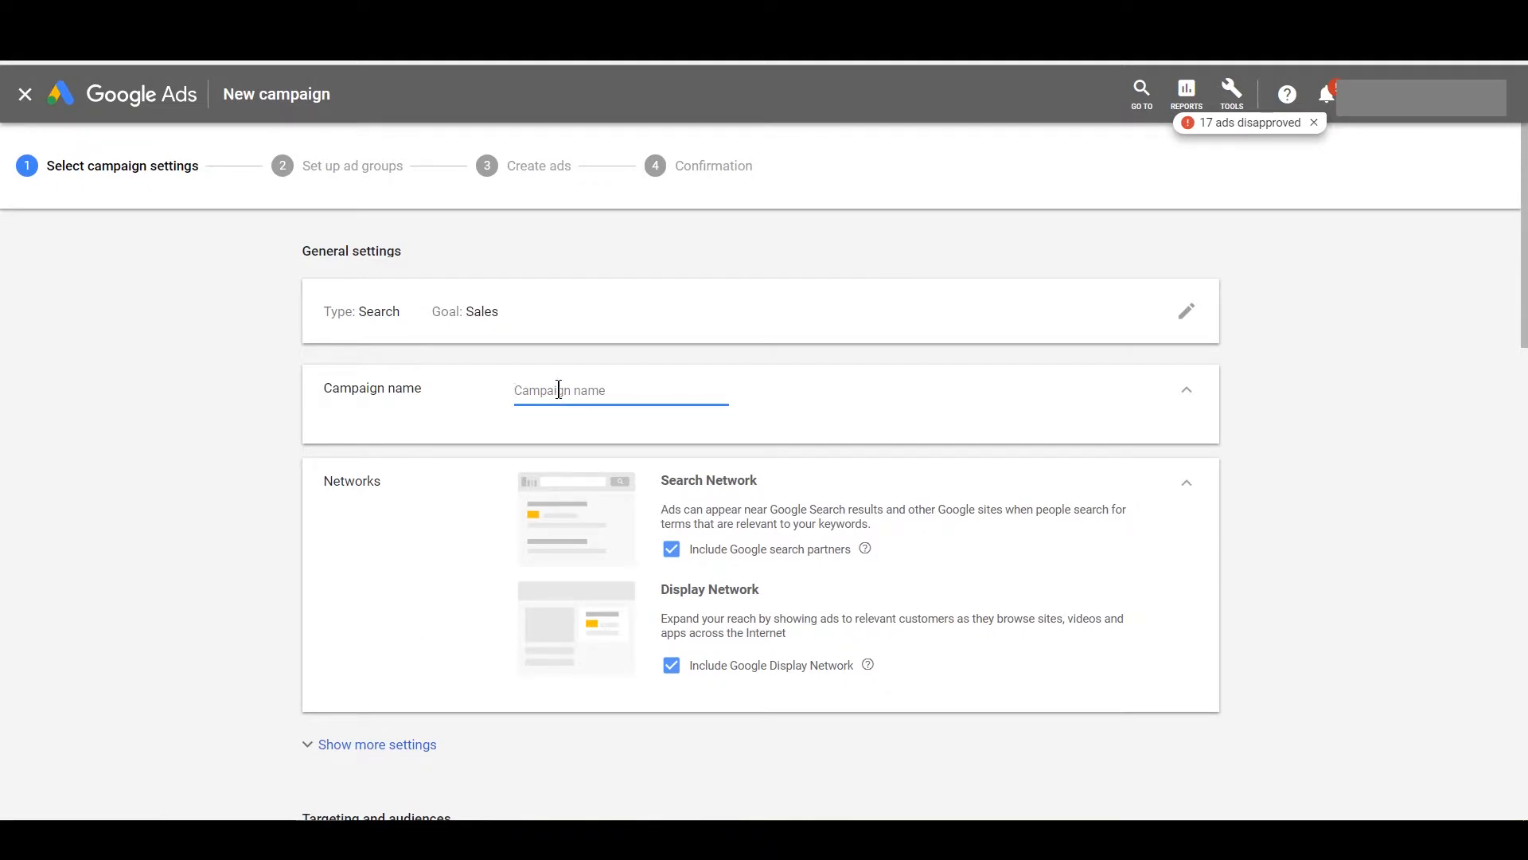
text(SAMPLE1)
scroll(727, 506, down, 3)
scroll(727, 503, down, 5)
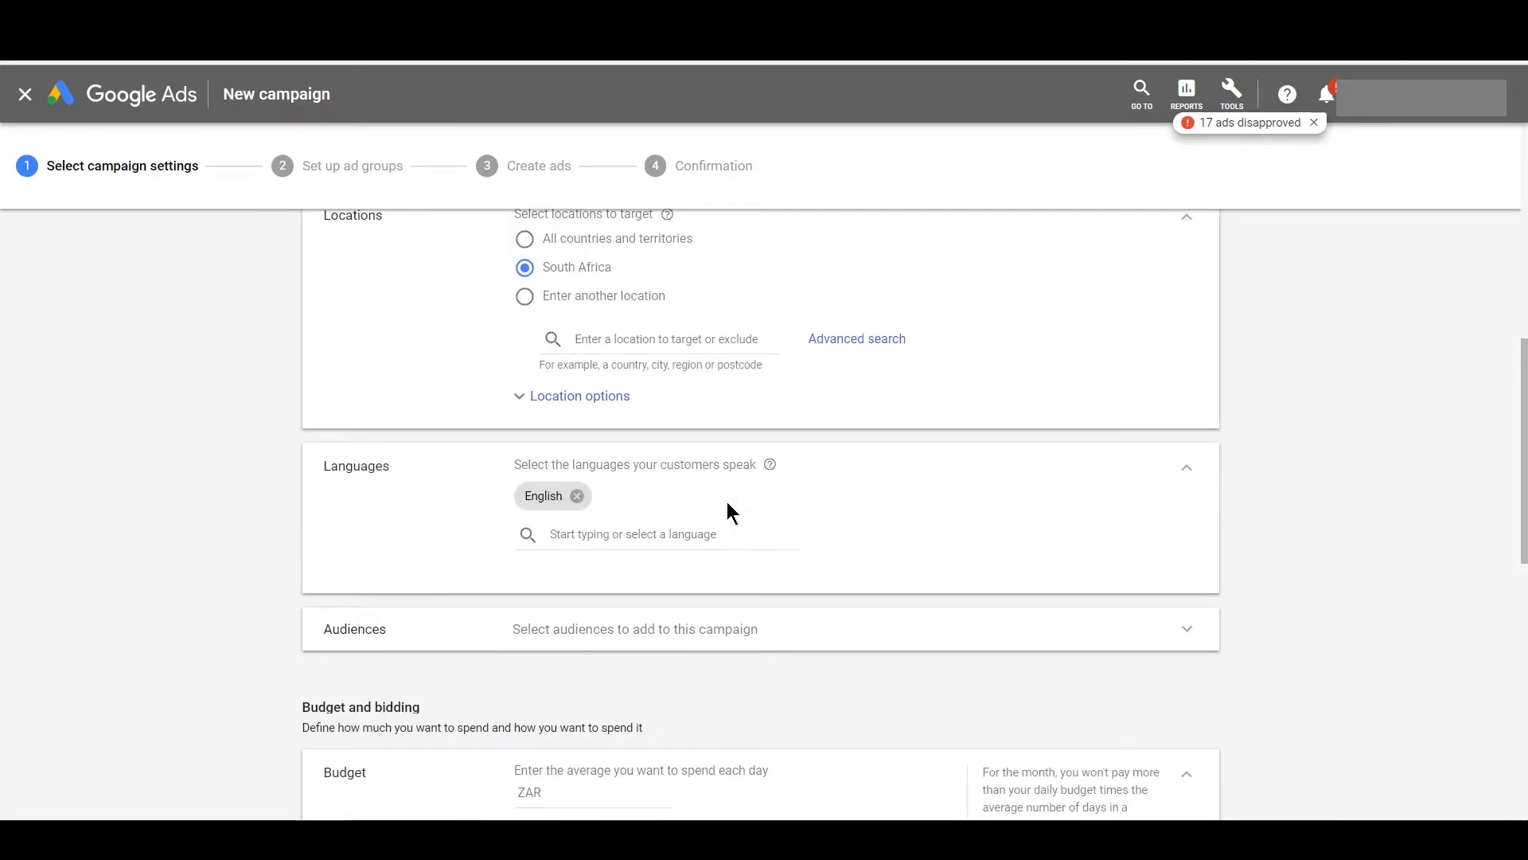
scroll(727, 510, down, 4)
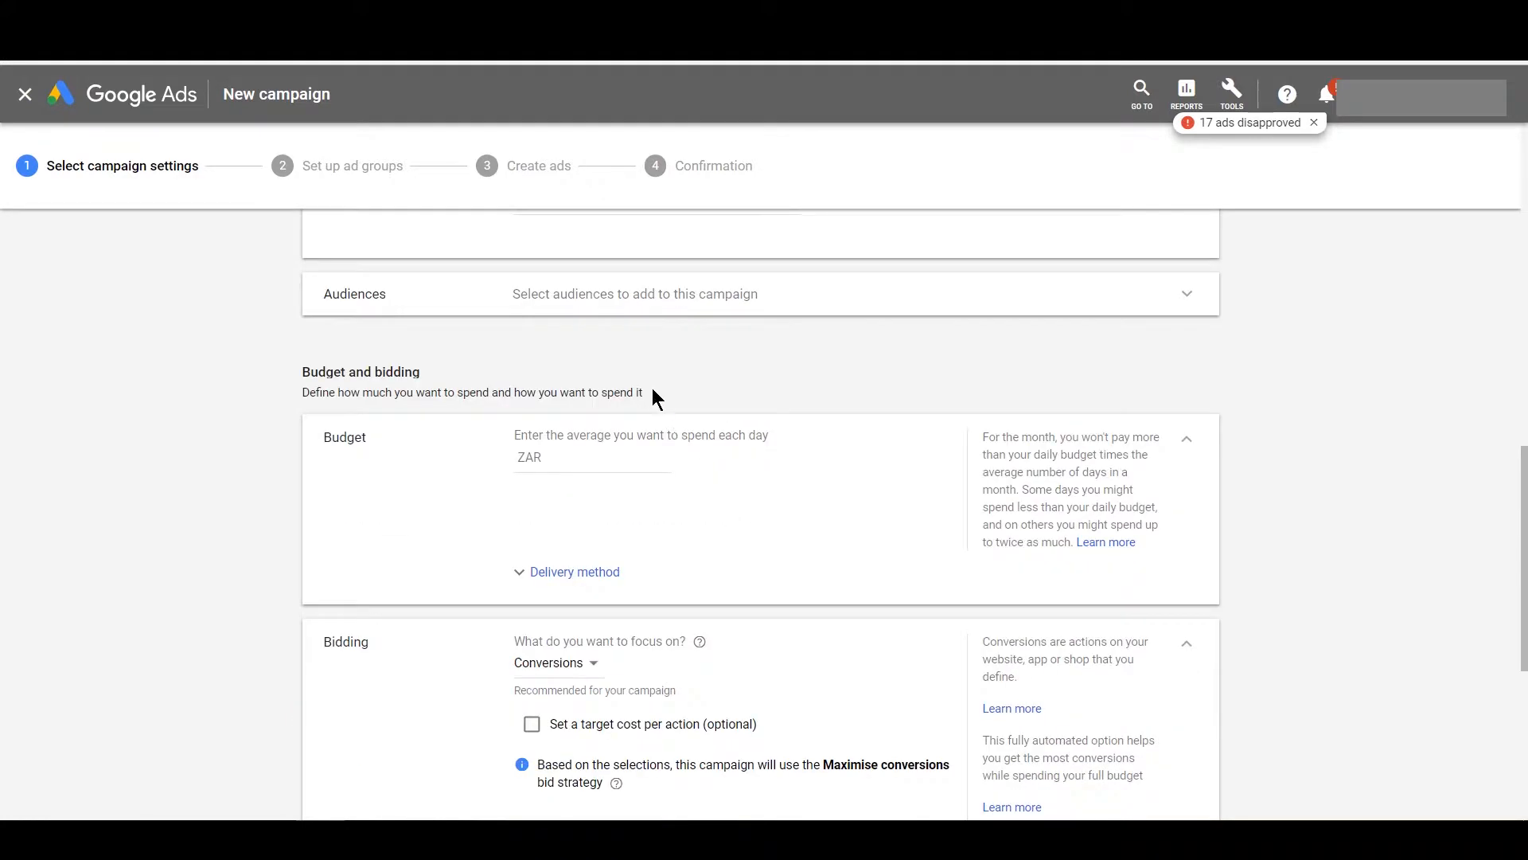
click(588, 466)
text(10)
scroll(601, 457, down, 5)
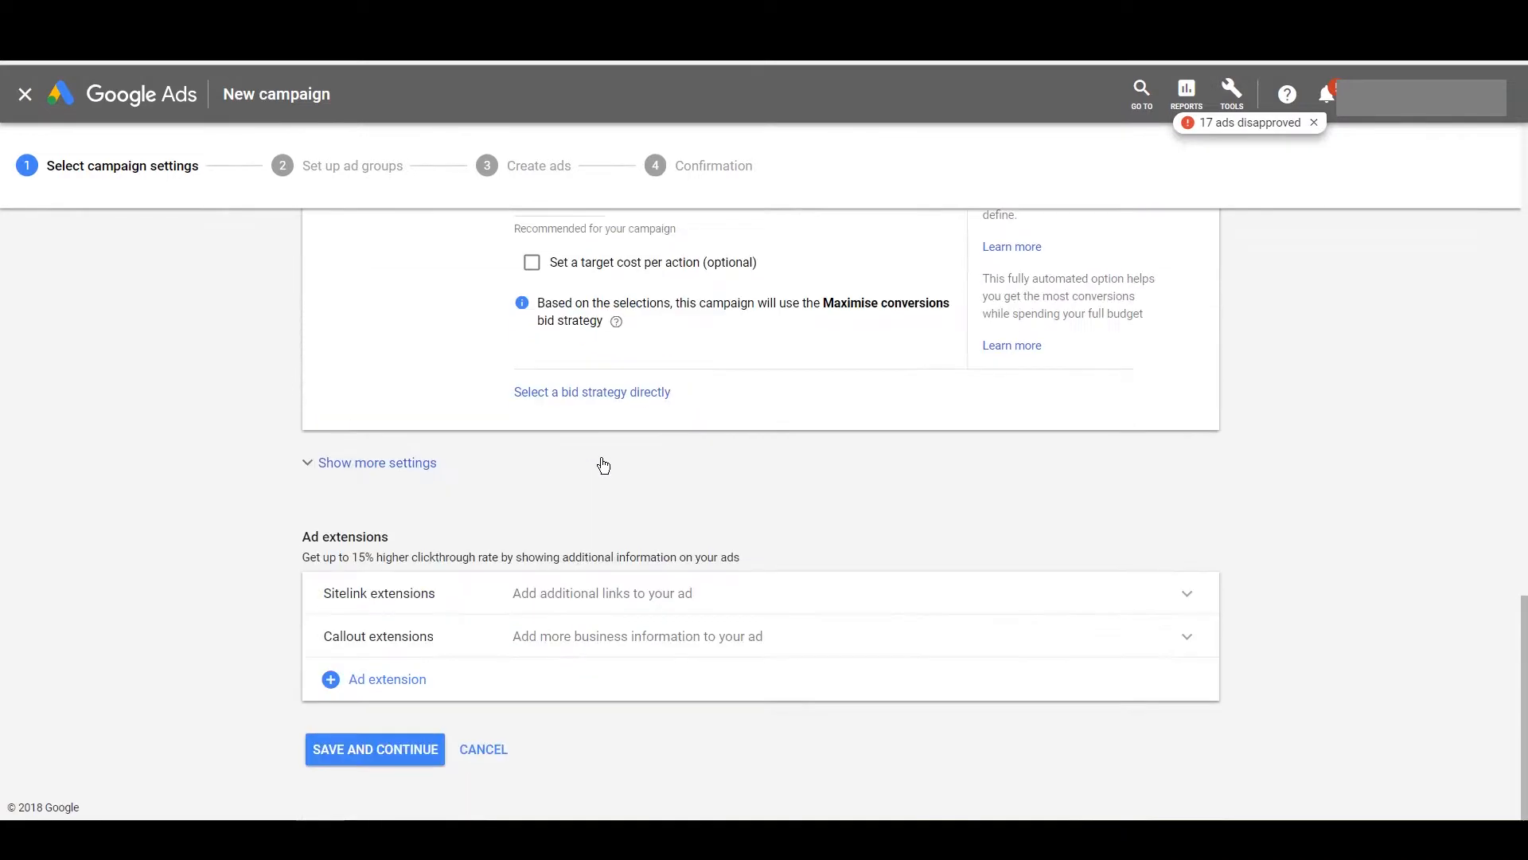
click(393, 748)
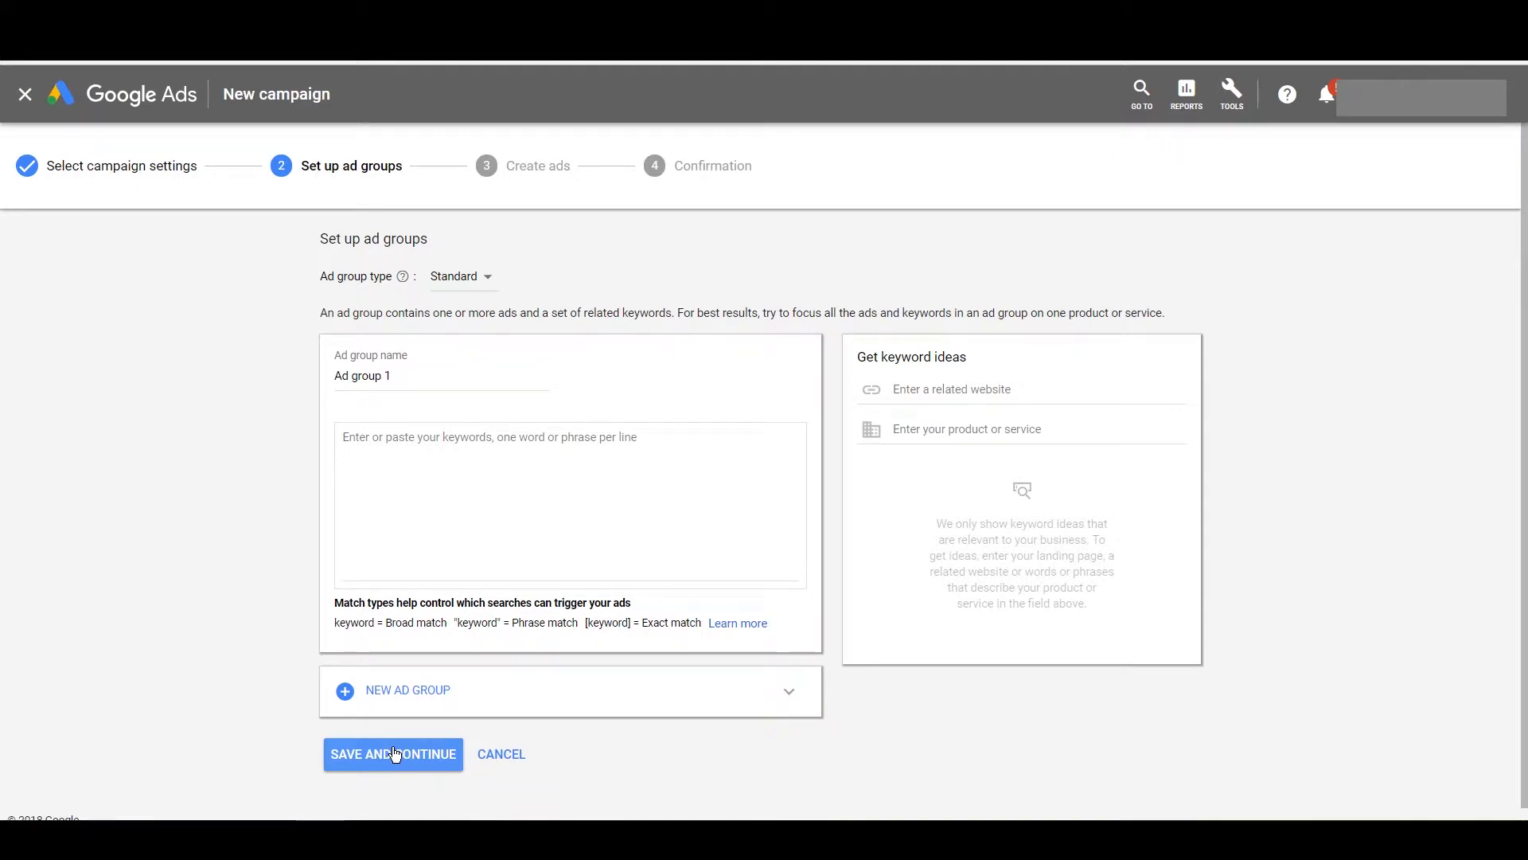
Step: Rename the first ad group as Ad group SAMPLE A AdGROUP
click(384, 375)
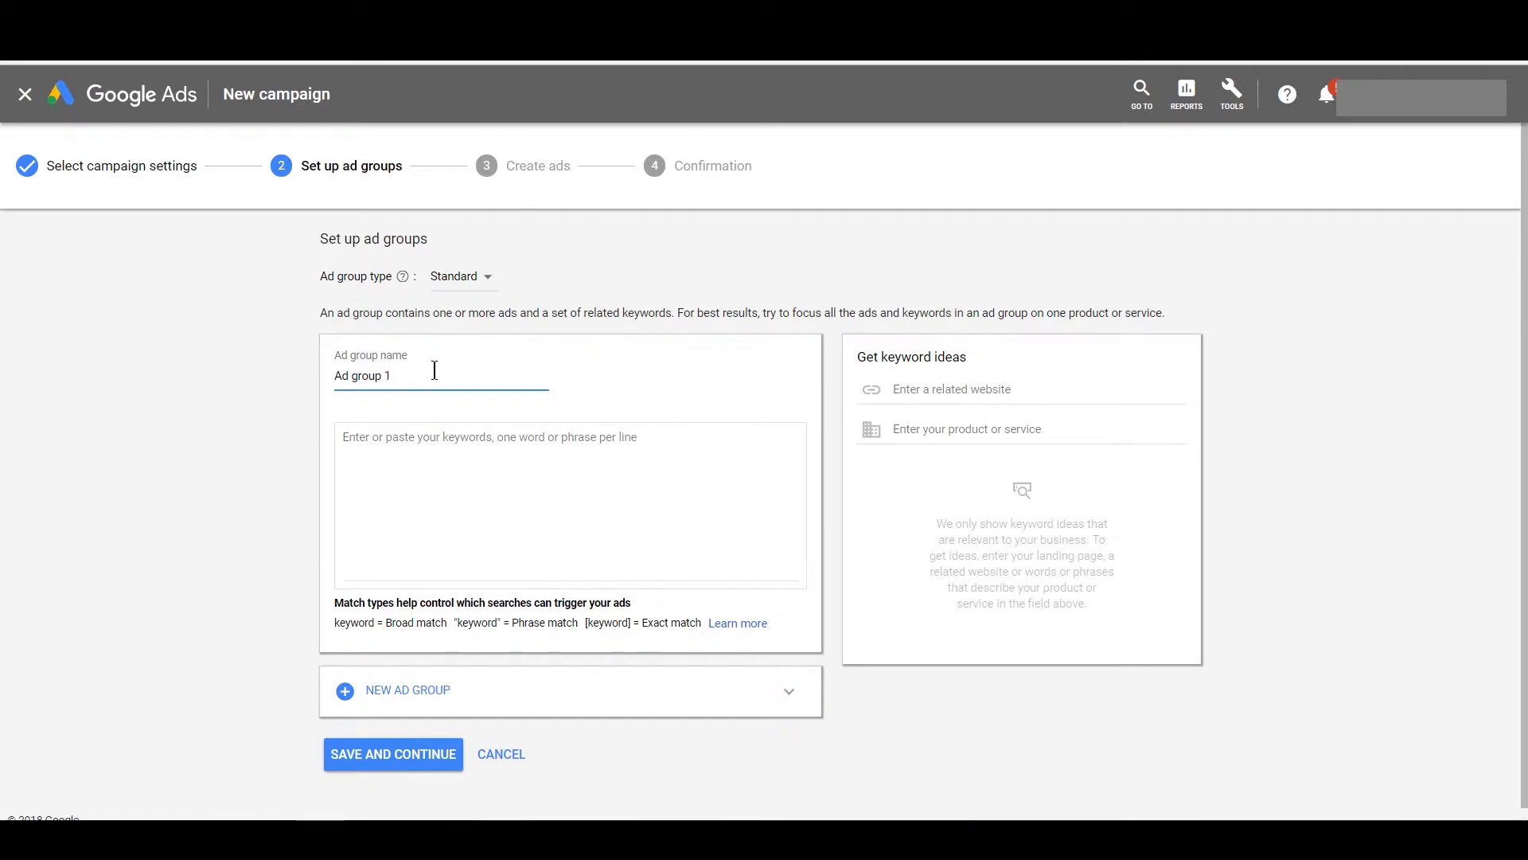
text(SAMOPL)
key(BackSpace)
key(BackSpace)
key(BackSpace)
key(BackSpace)
key(BackSpace)
key(BackSpace)
text(SMA)
key(BackSpace)
key(BackSpace)
text(AMPLE - AdGROUP)
Step: Enter Keyword A and Keyword B as the first ad group's keywords, one per line
click(450, 475)
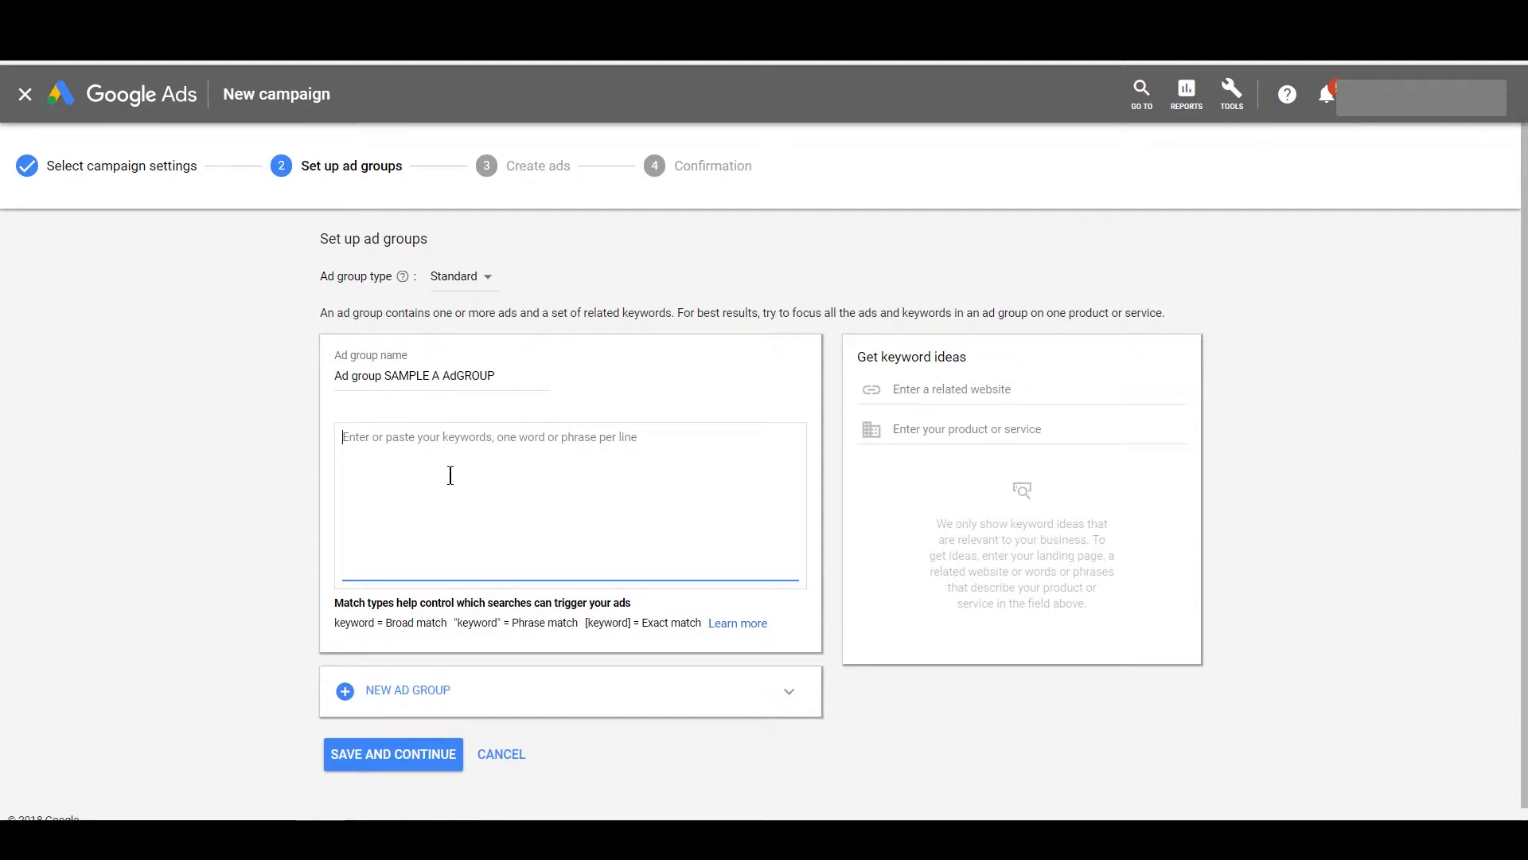
text(Keyword)
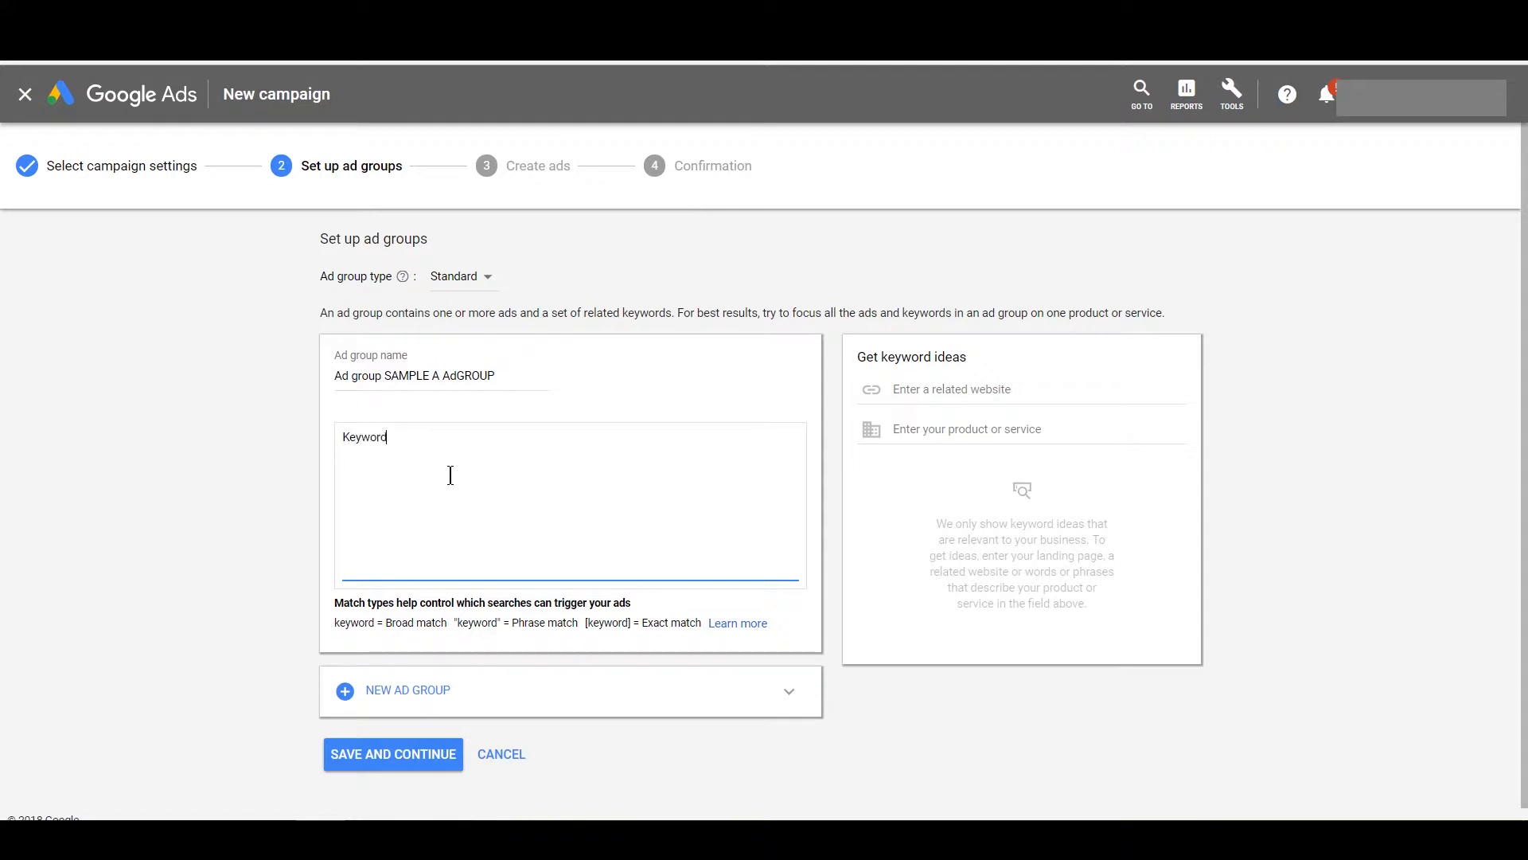
text( A)
key(Return)
text(Keyword B)
Step: Add a second ad group and name it SAMPLE B AdGROUP, reusing a copy of the first ad group's name
drag(497, 376, 305, 378)
key(ctrl+c)
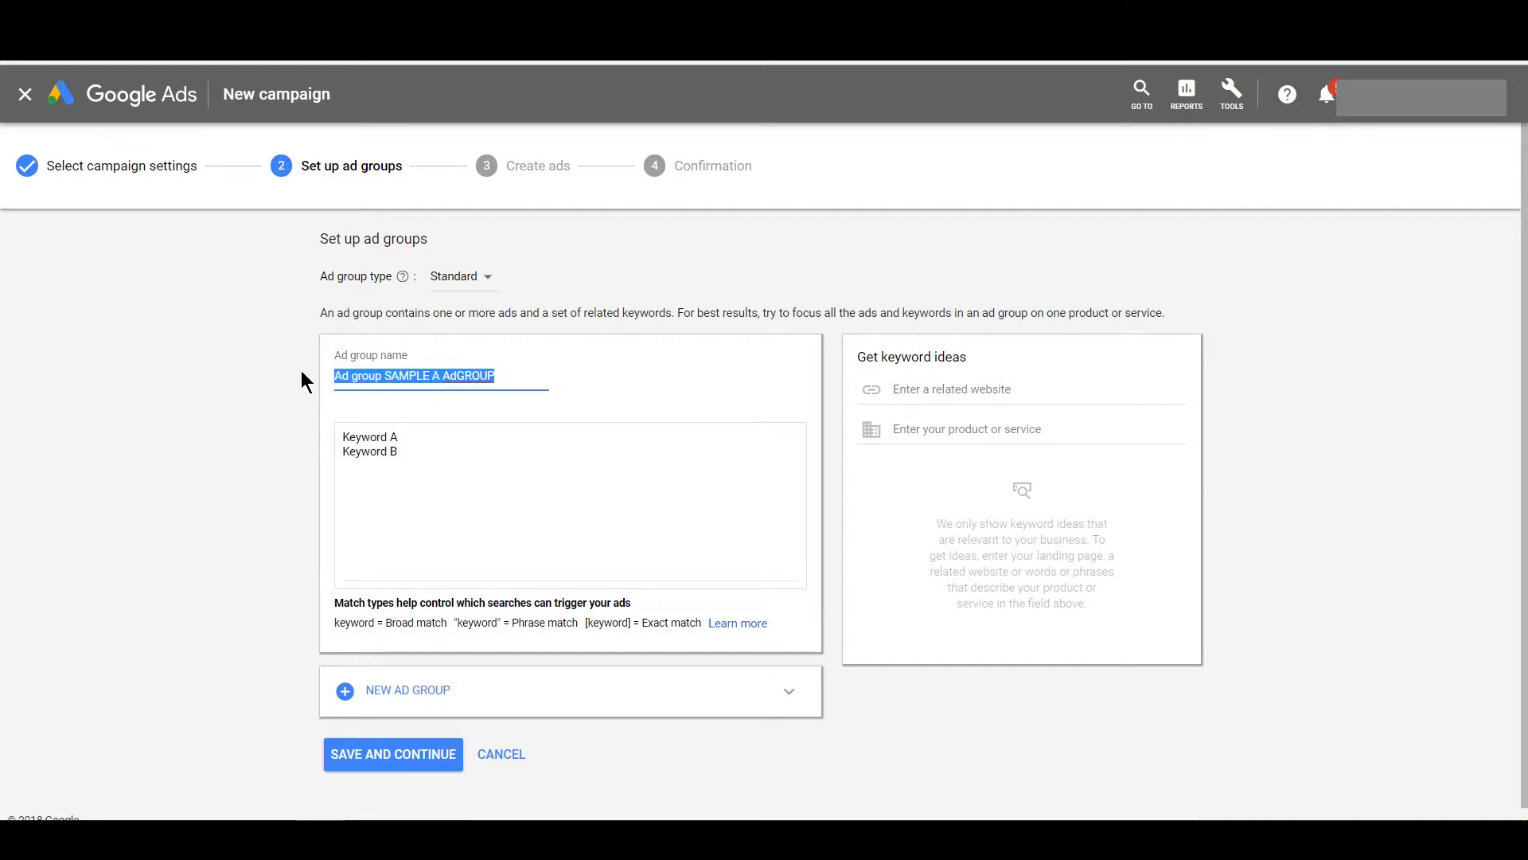
click(380, 707)
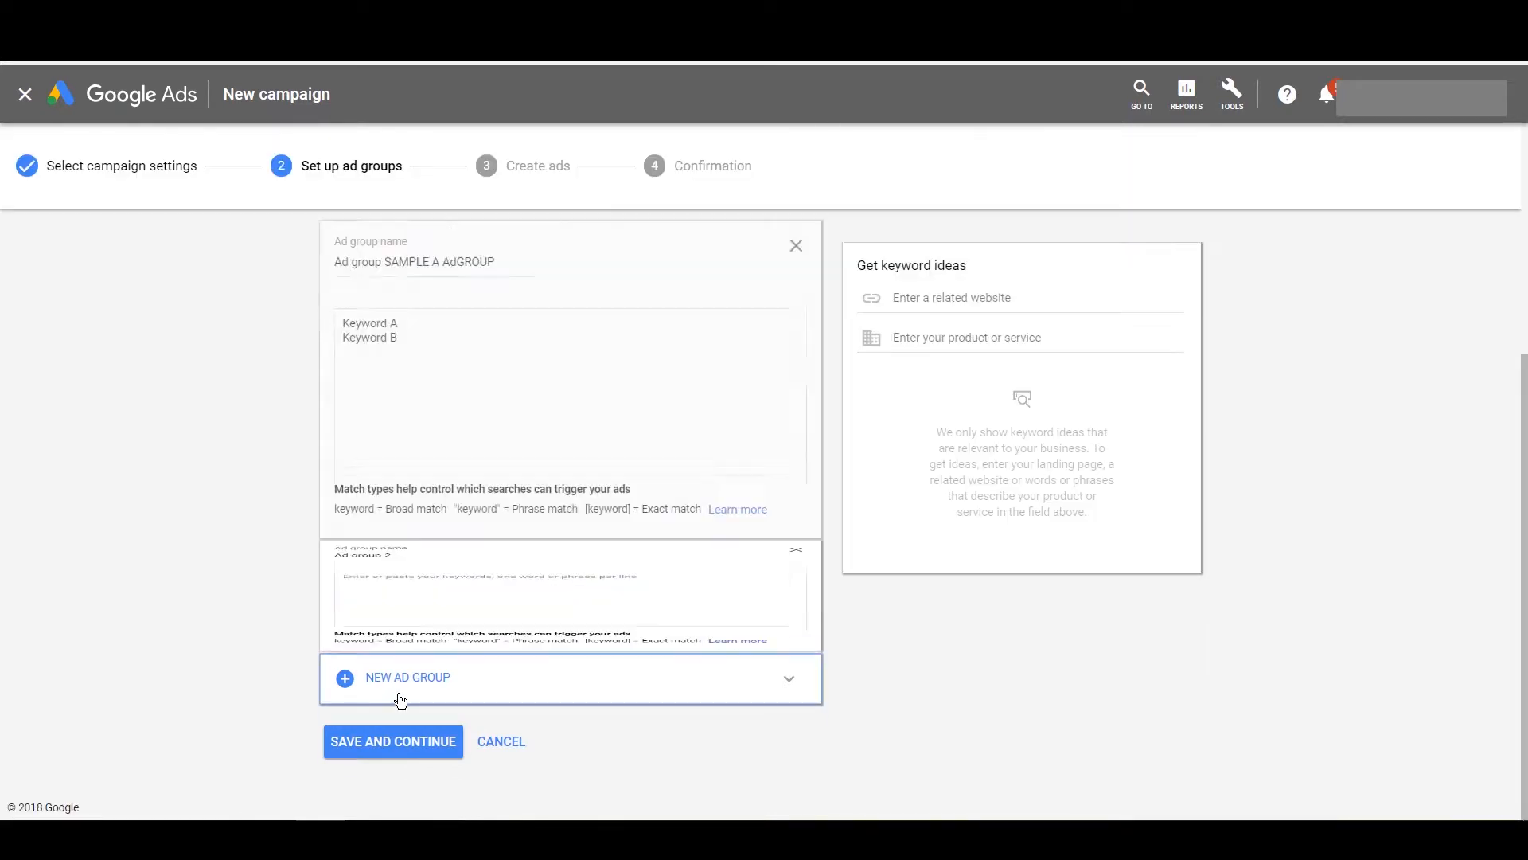
click(432, 362)
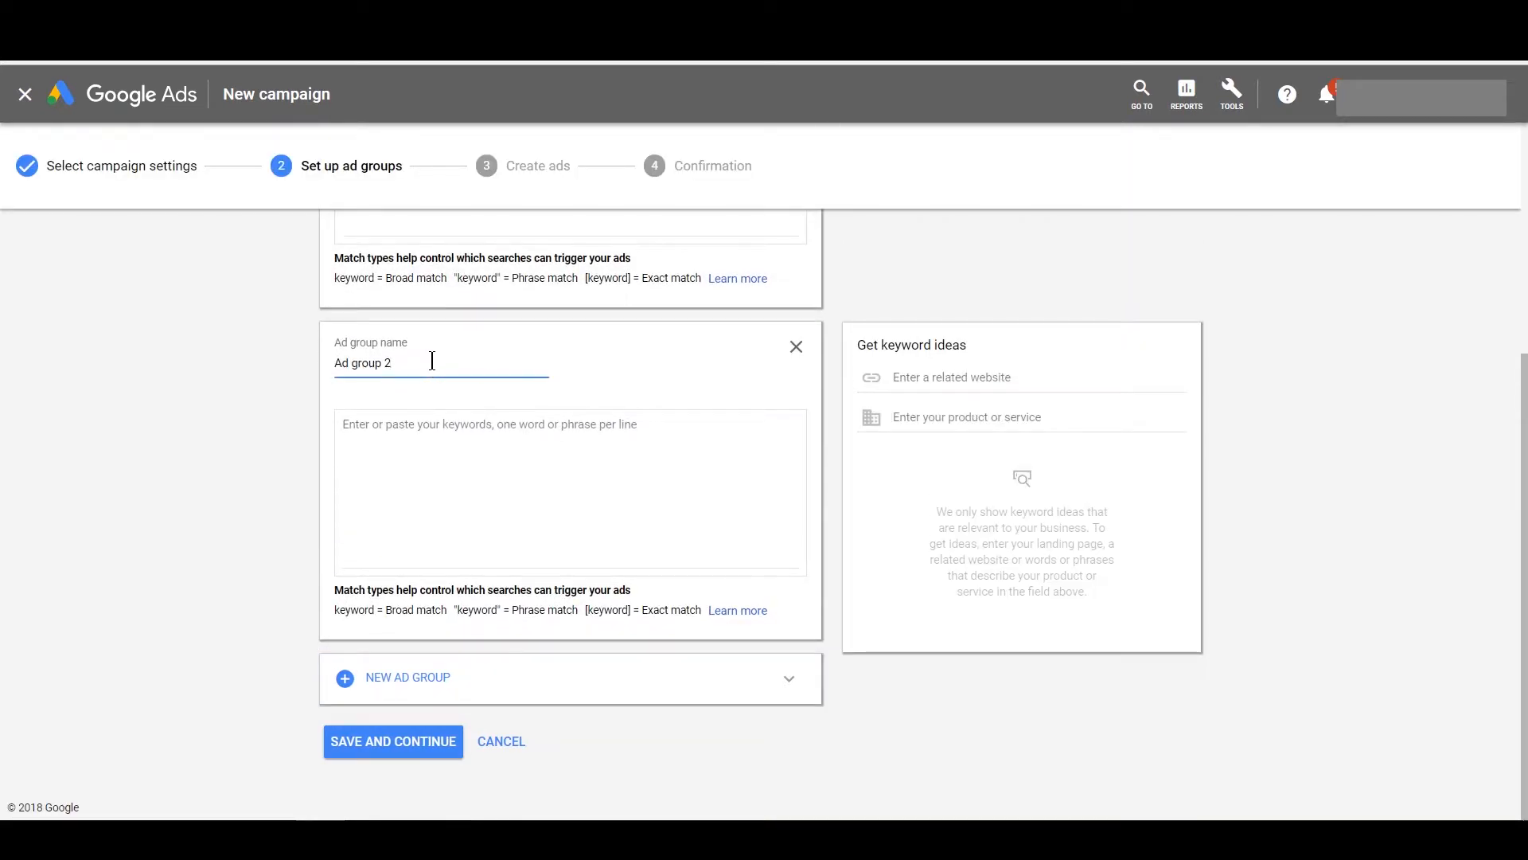
drag(432, 362, 238, 351)
click(409, 362)
key(ctrl+v)
click(494, 360)
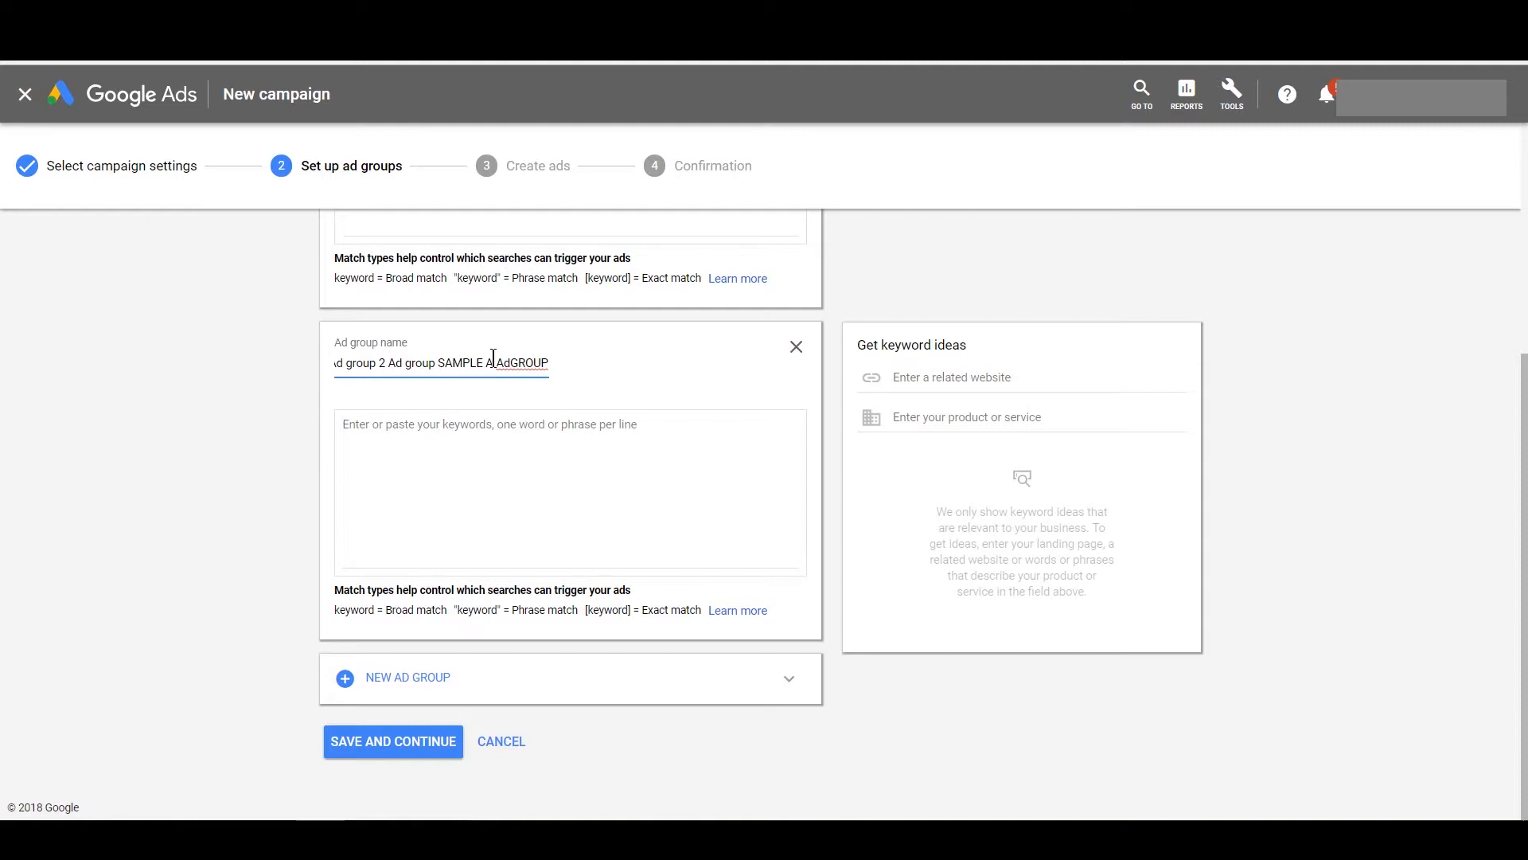
key(BackSpace)
text(B)
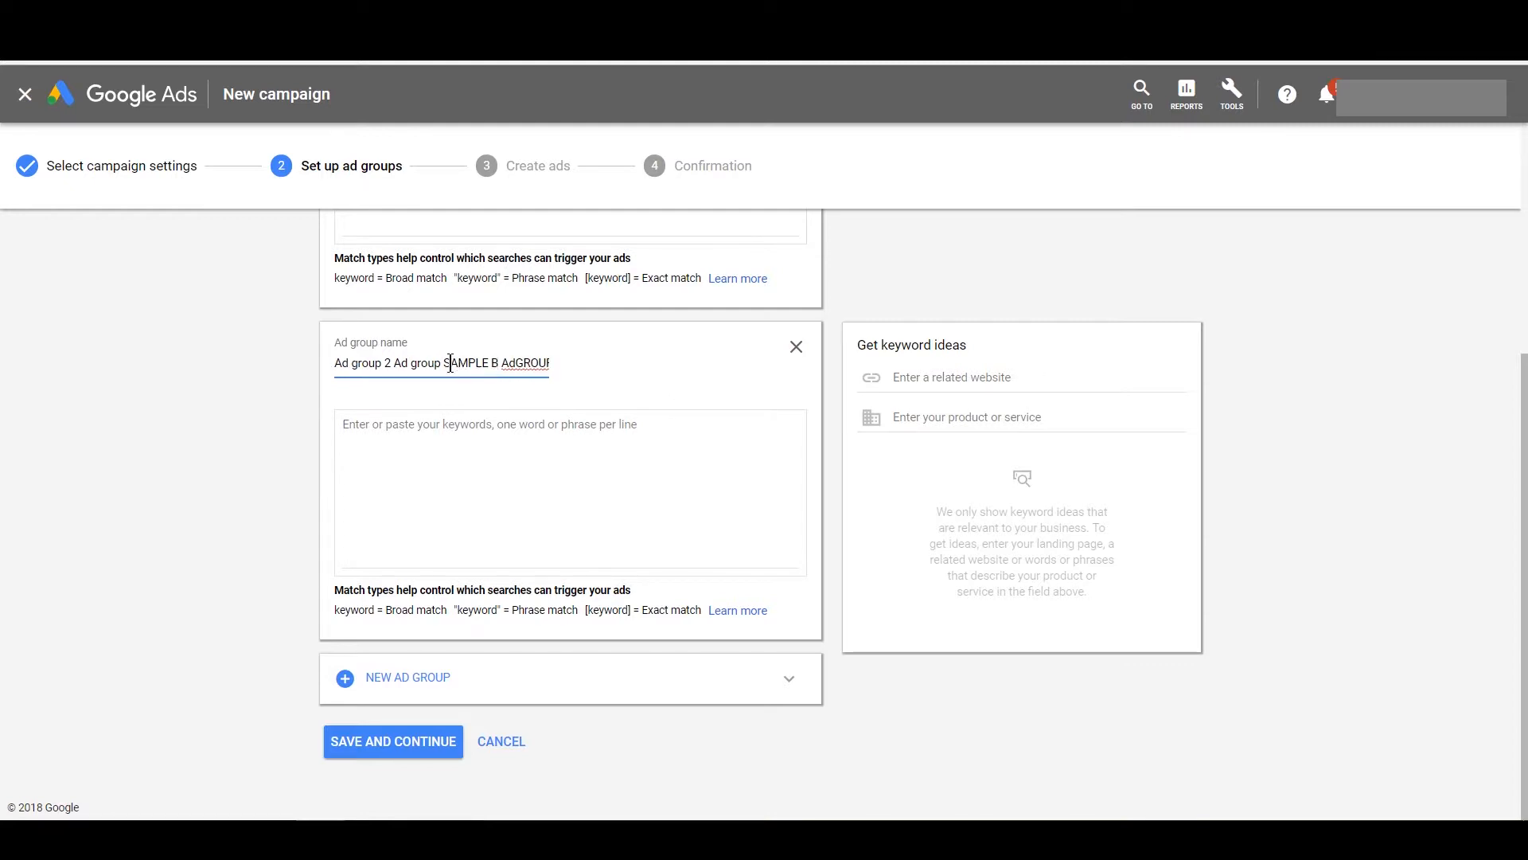
drag(450, 363, 261, 367)
text(S)
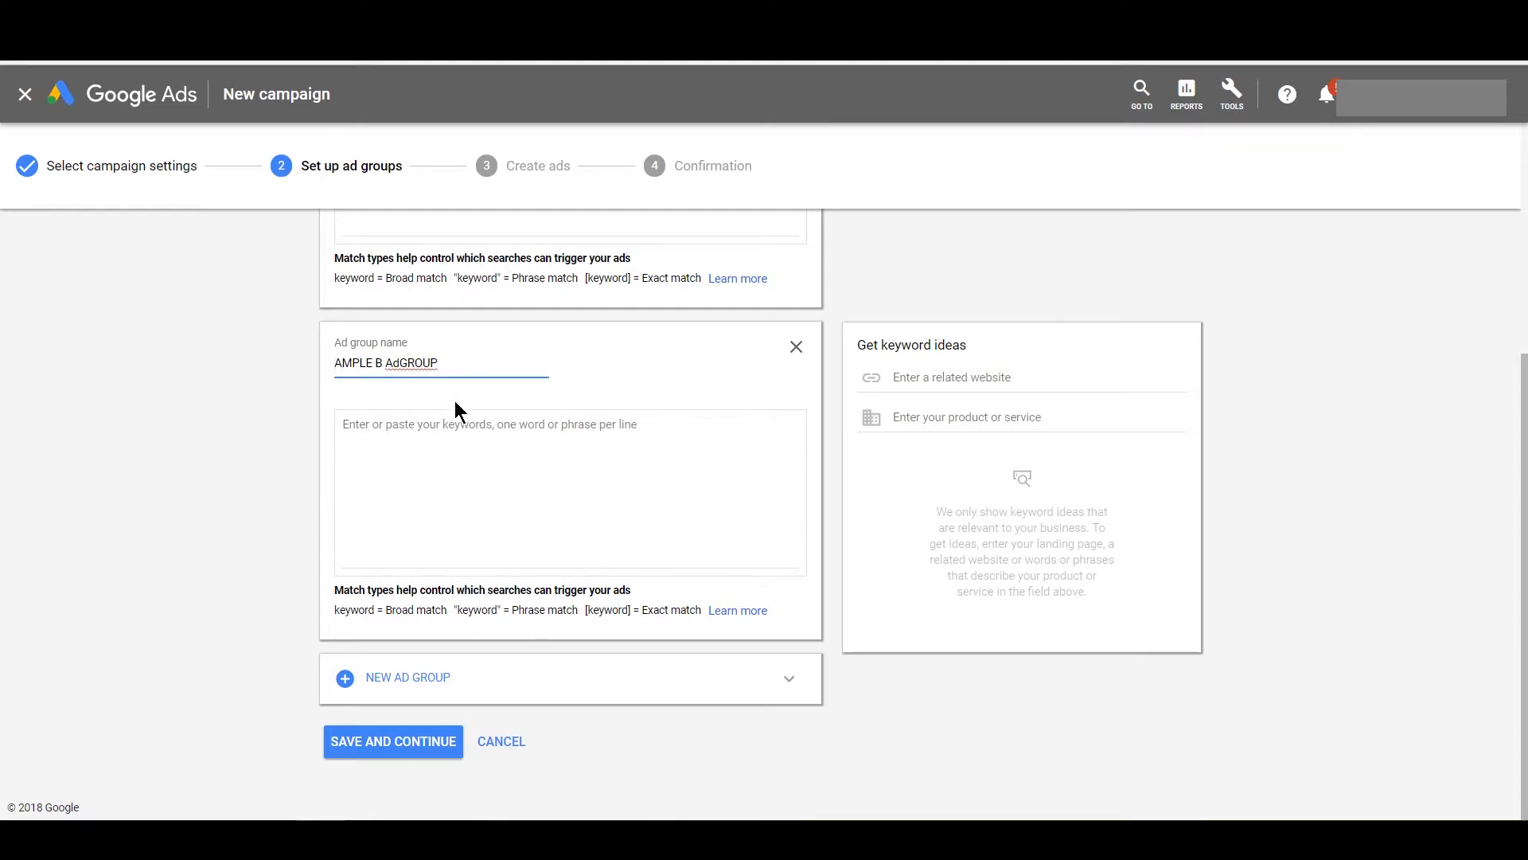
Step: Enter the keywords Keywords 1 and Keywords 2 for the second ad group and save both ad groups
click(410, 455)
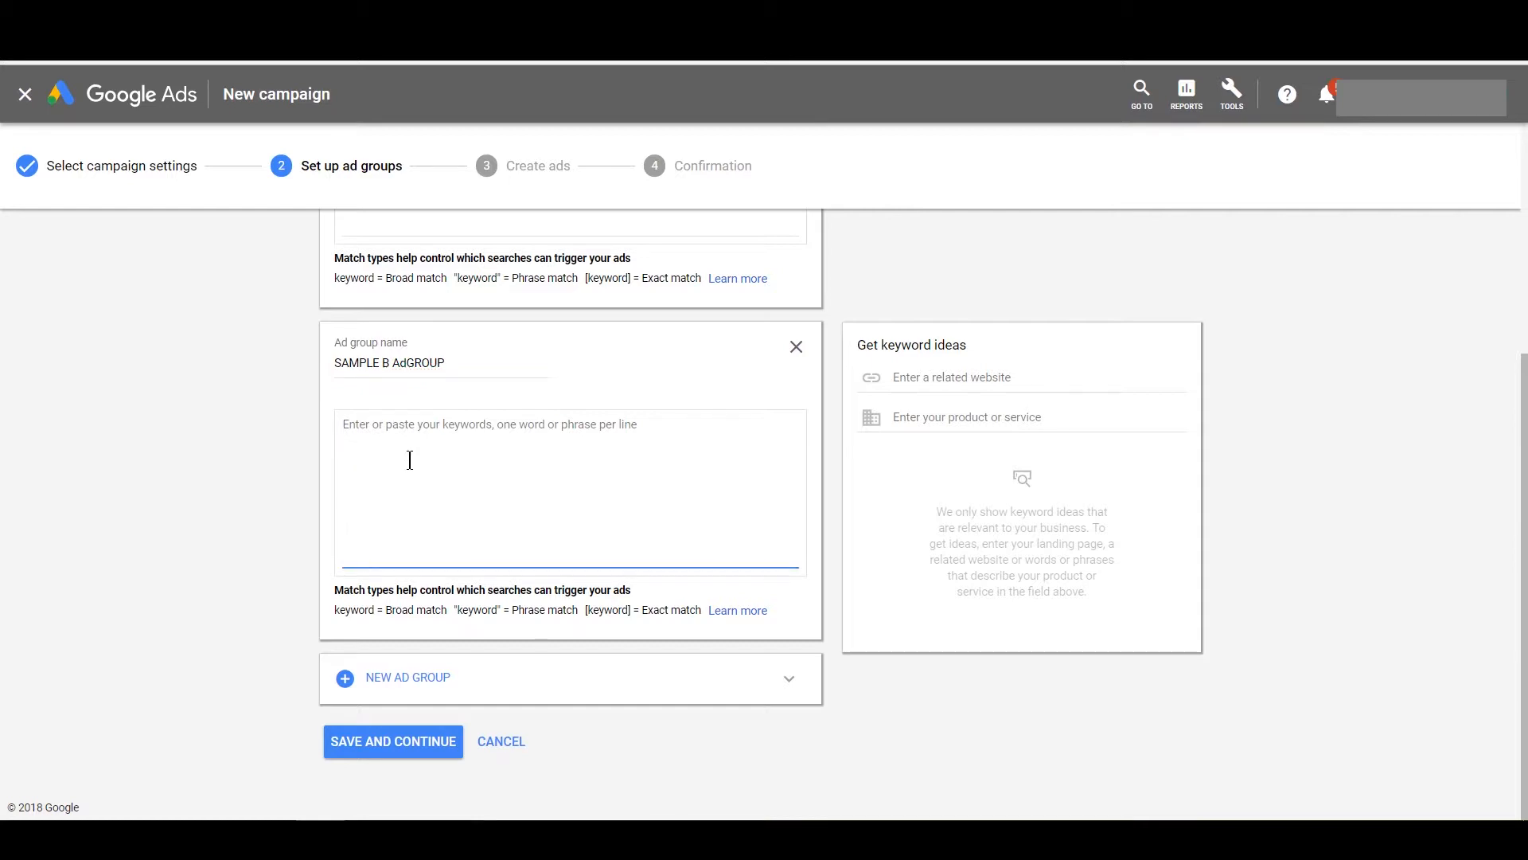
text(Keywo)
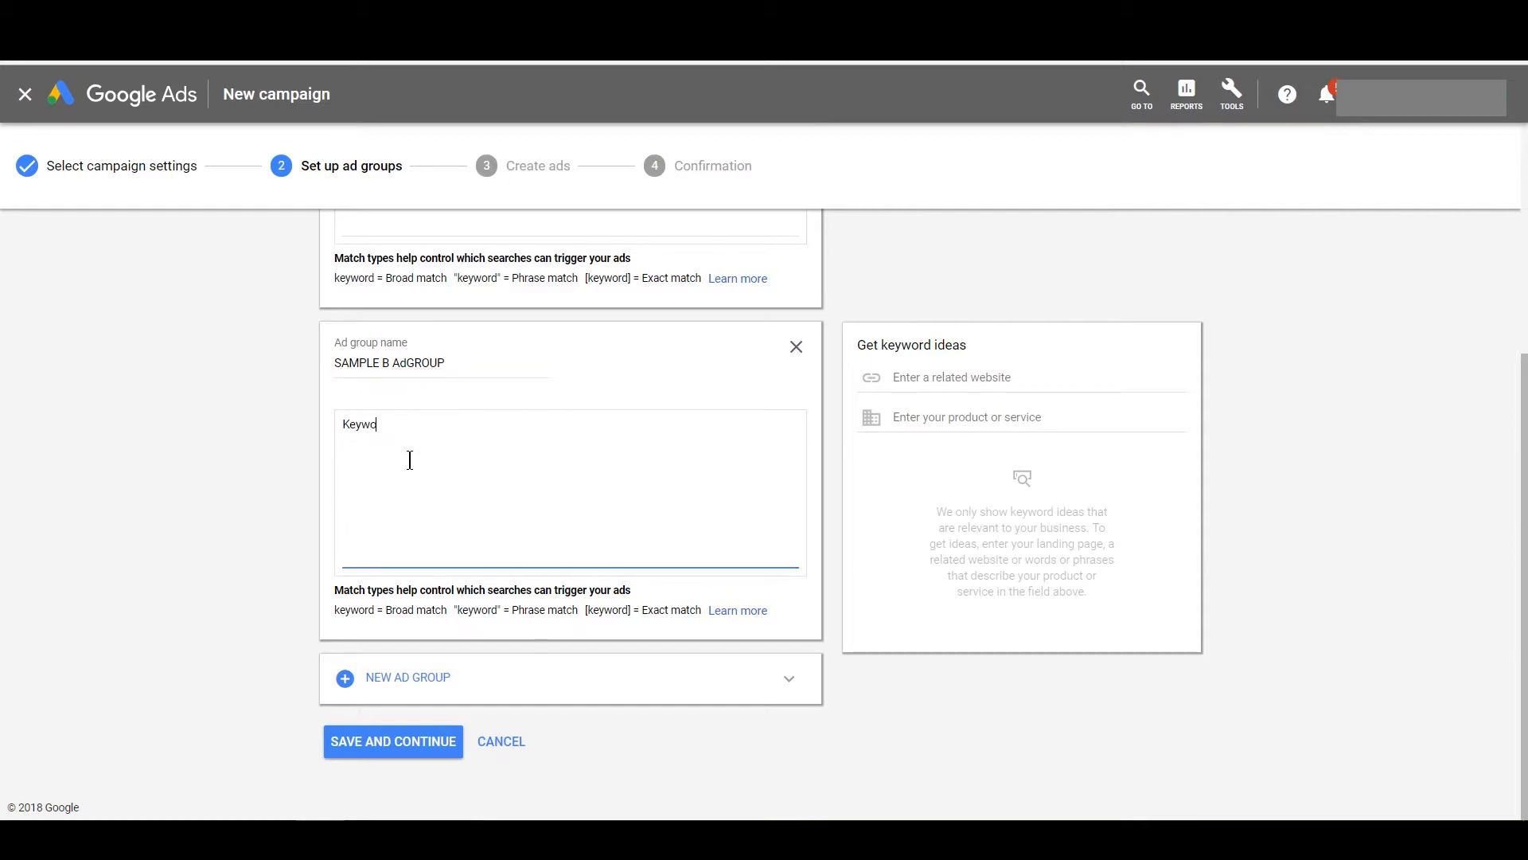
text(rds 1)
key(Return)
text(Keywords 2)
click(434, 745)
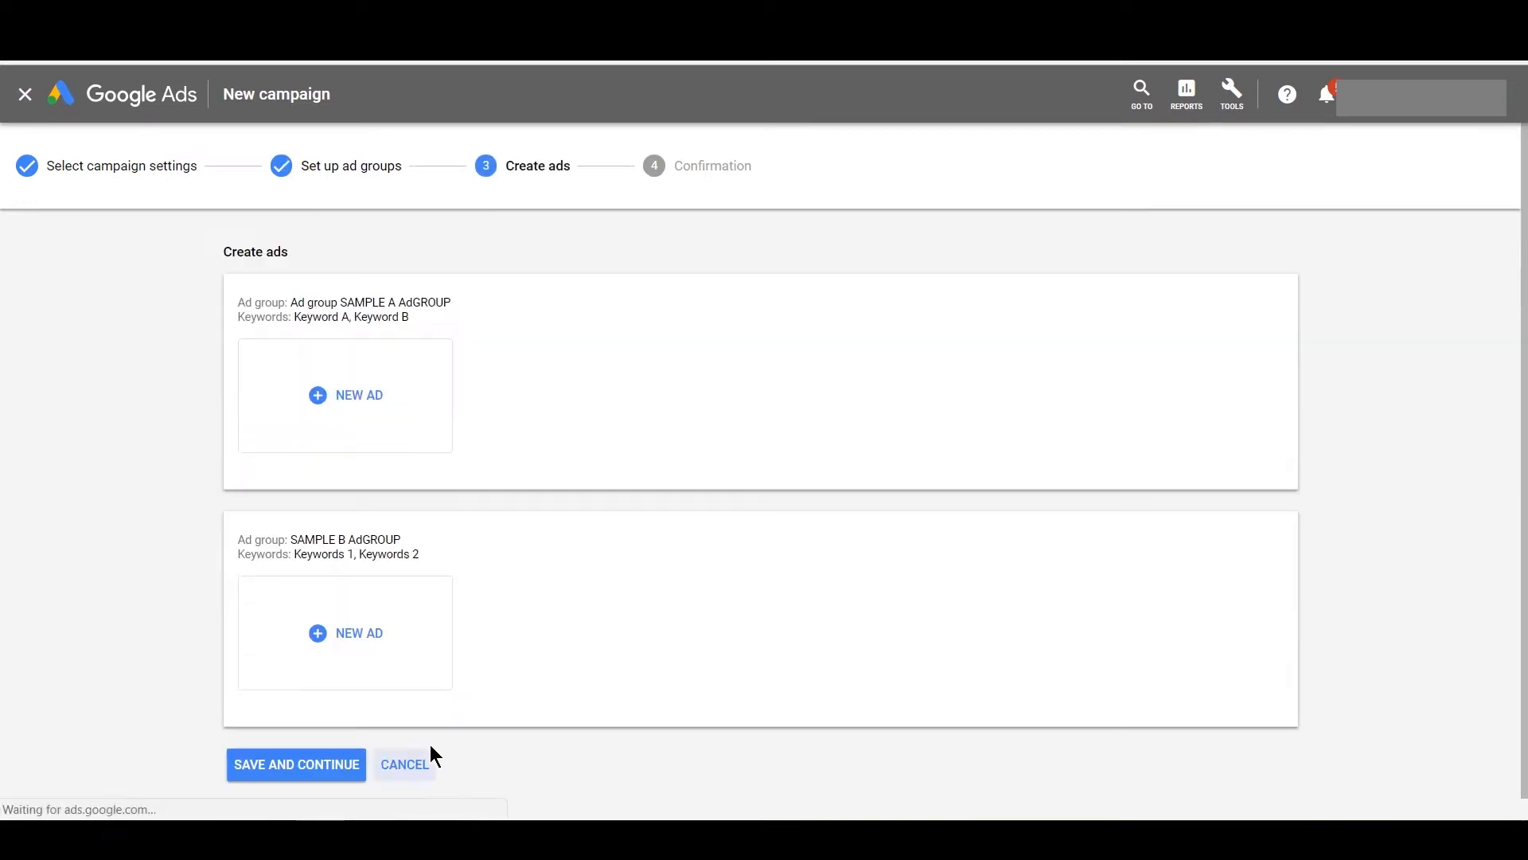
Step: Start a new text ad for Ad group SAMPLE A AdGROUP and look through its URL, headline and description fields
click(346, 398)
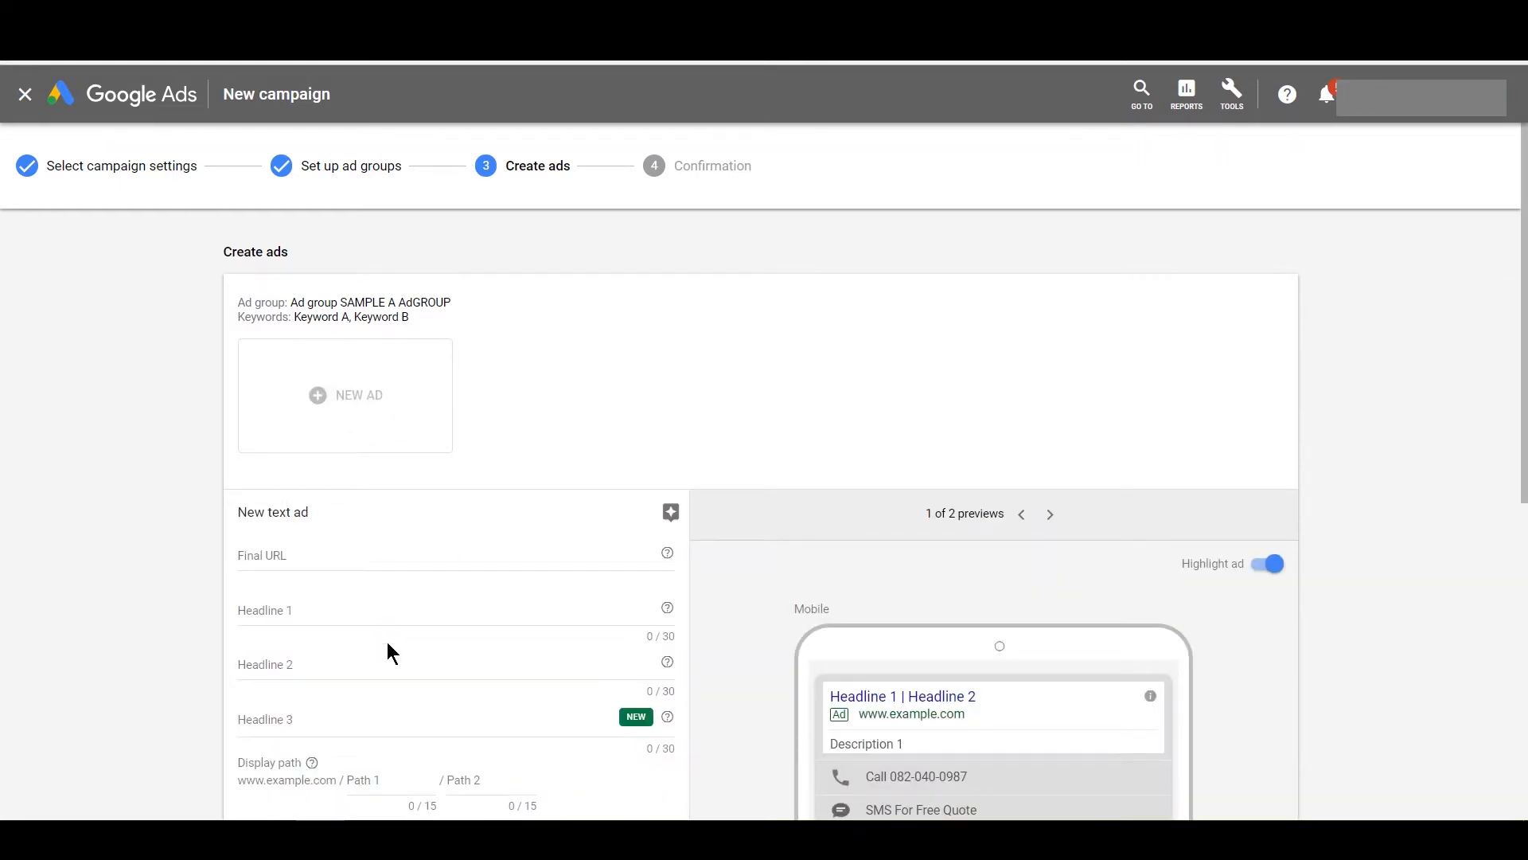
scroll(387, 669, down, 2)
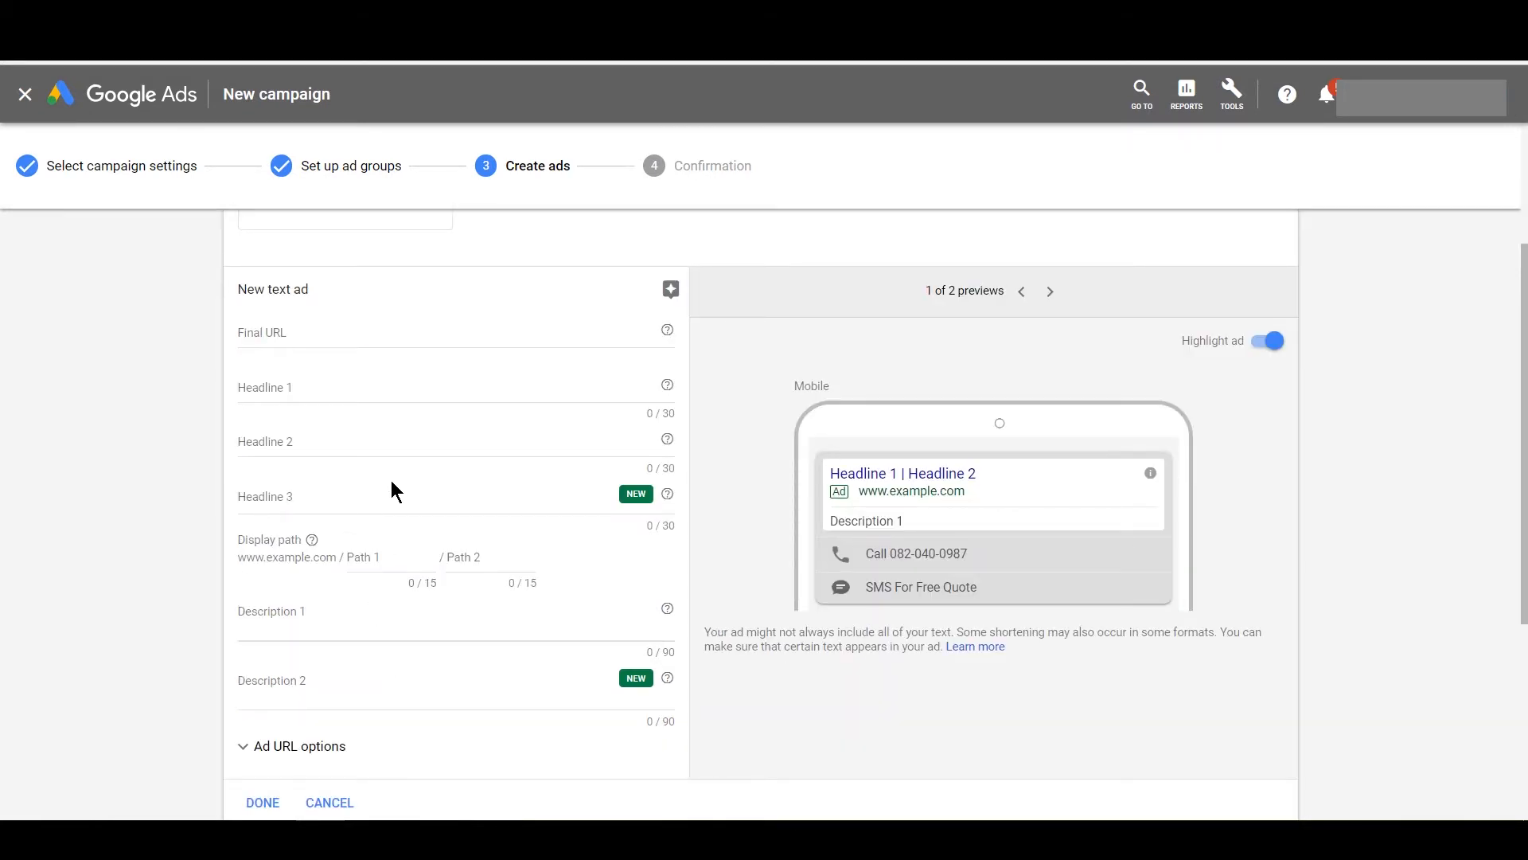
scroll(390, 491, down, 1)
scroll(386, 553, down, 2)
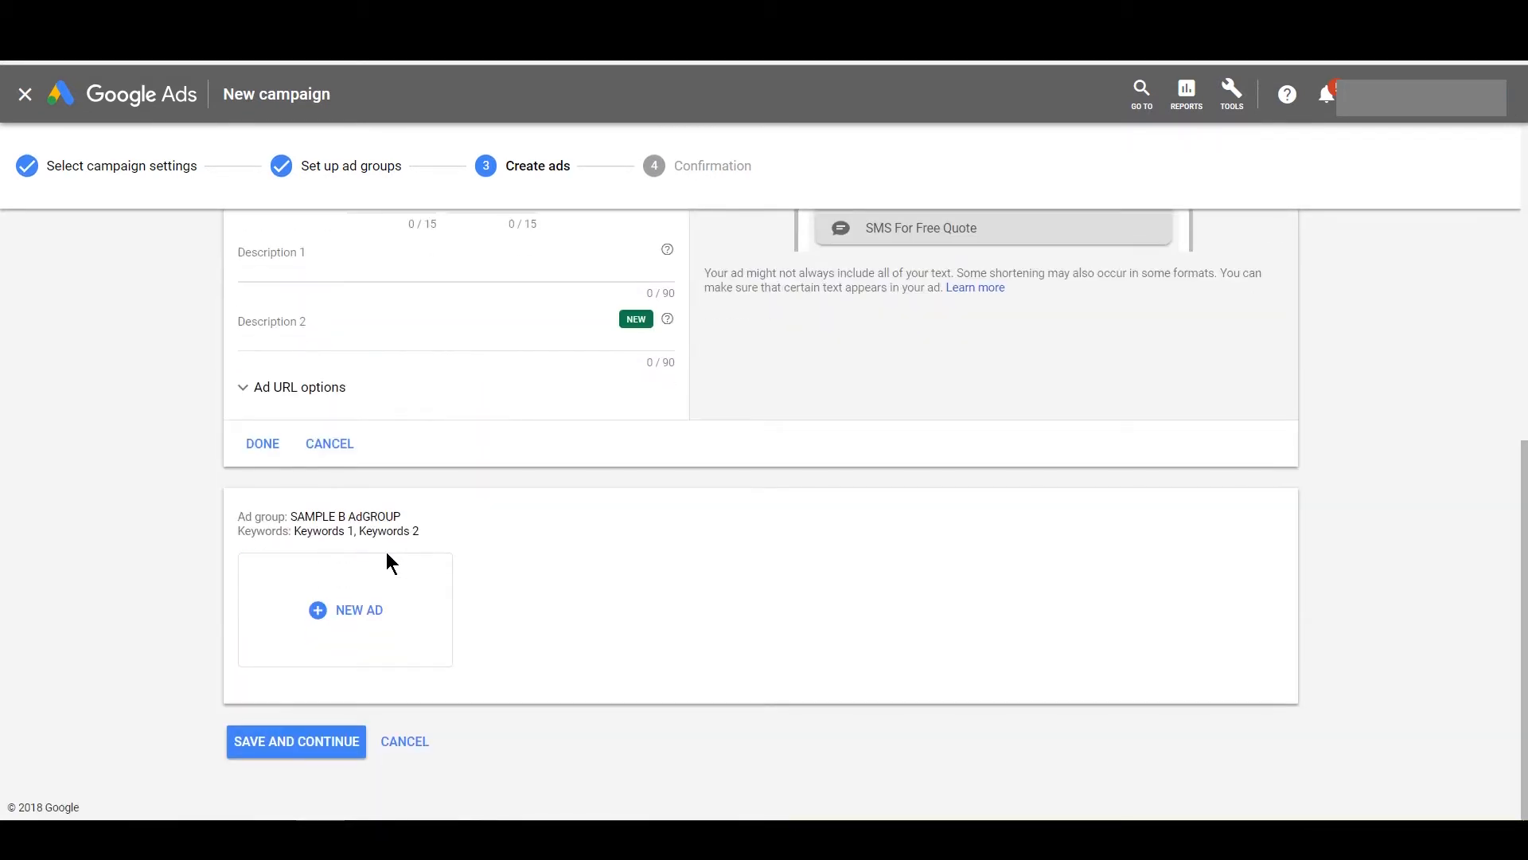
Step: Start a new text ad for SAMPLE B AdGROUP, look through its fields and show the desktop preview
click(386, 601)
scroll(429, 565, down, 3)
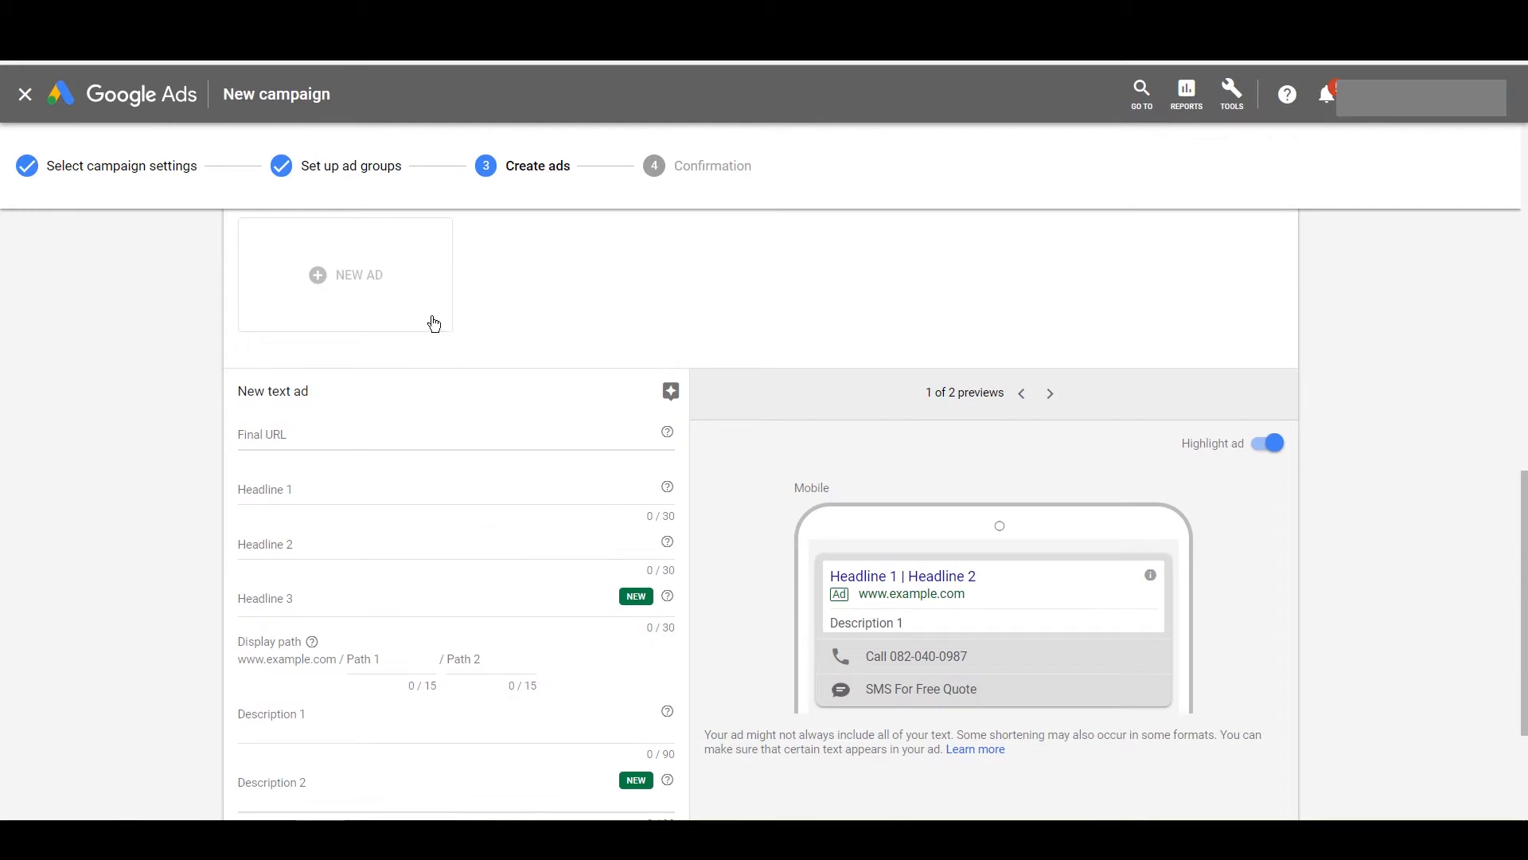
scroll(430, 342, down, 4)
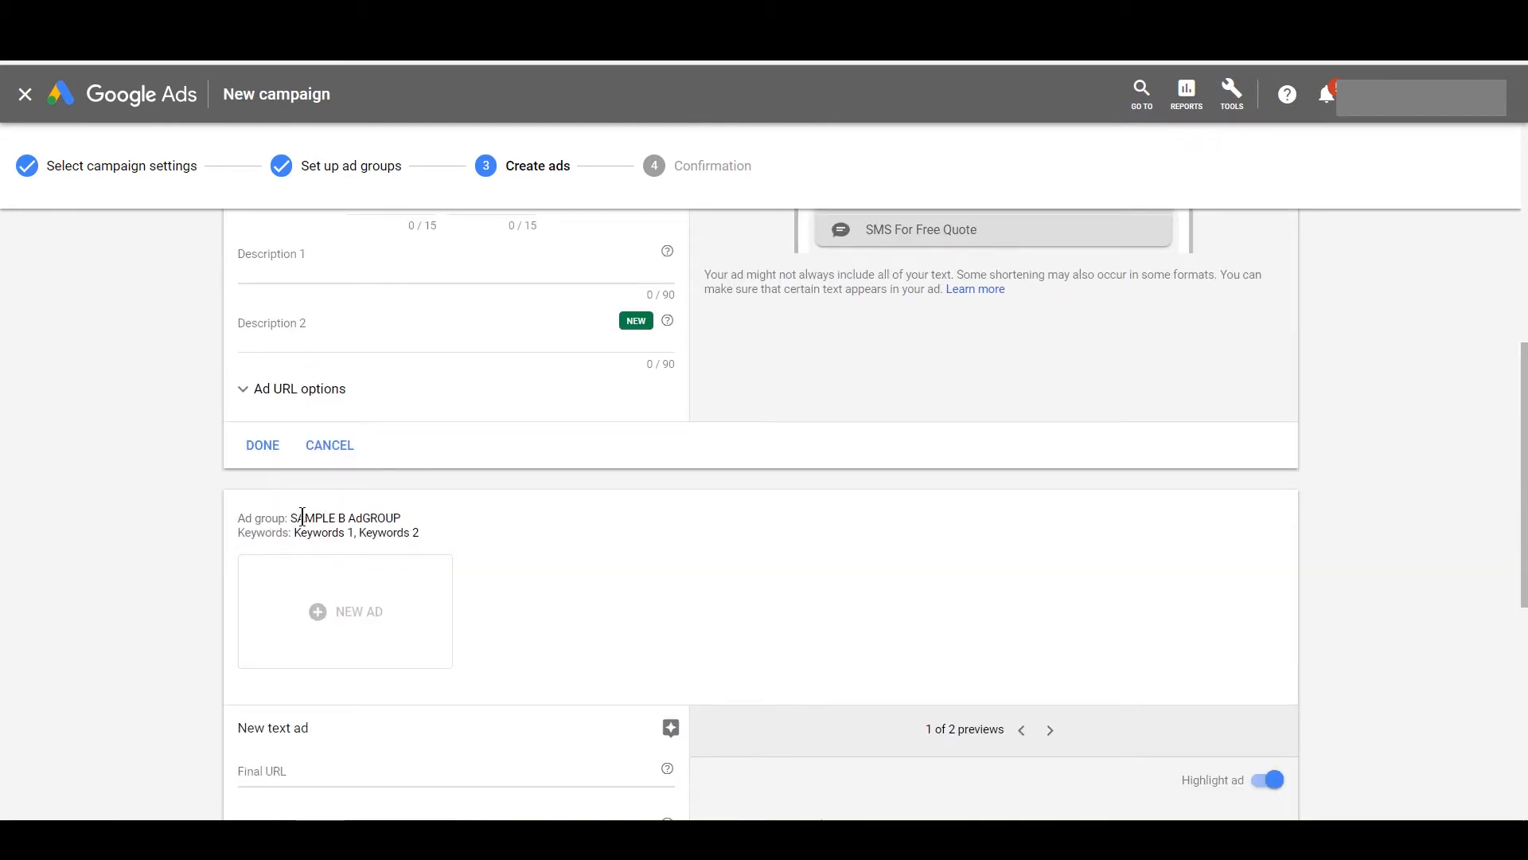
scroll(523, 543, down, 5)
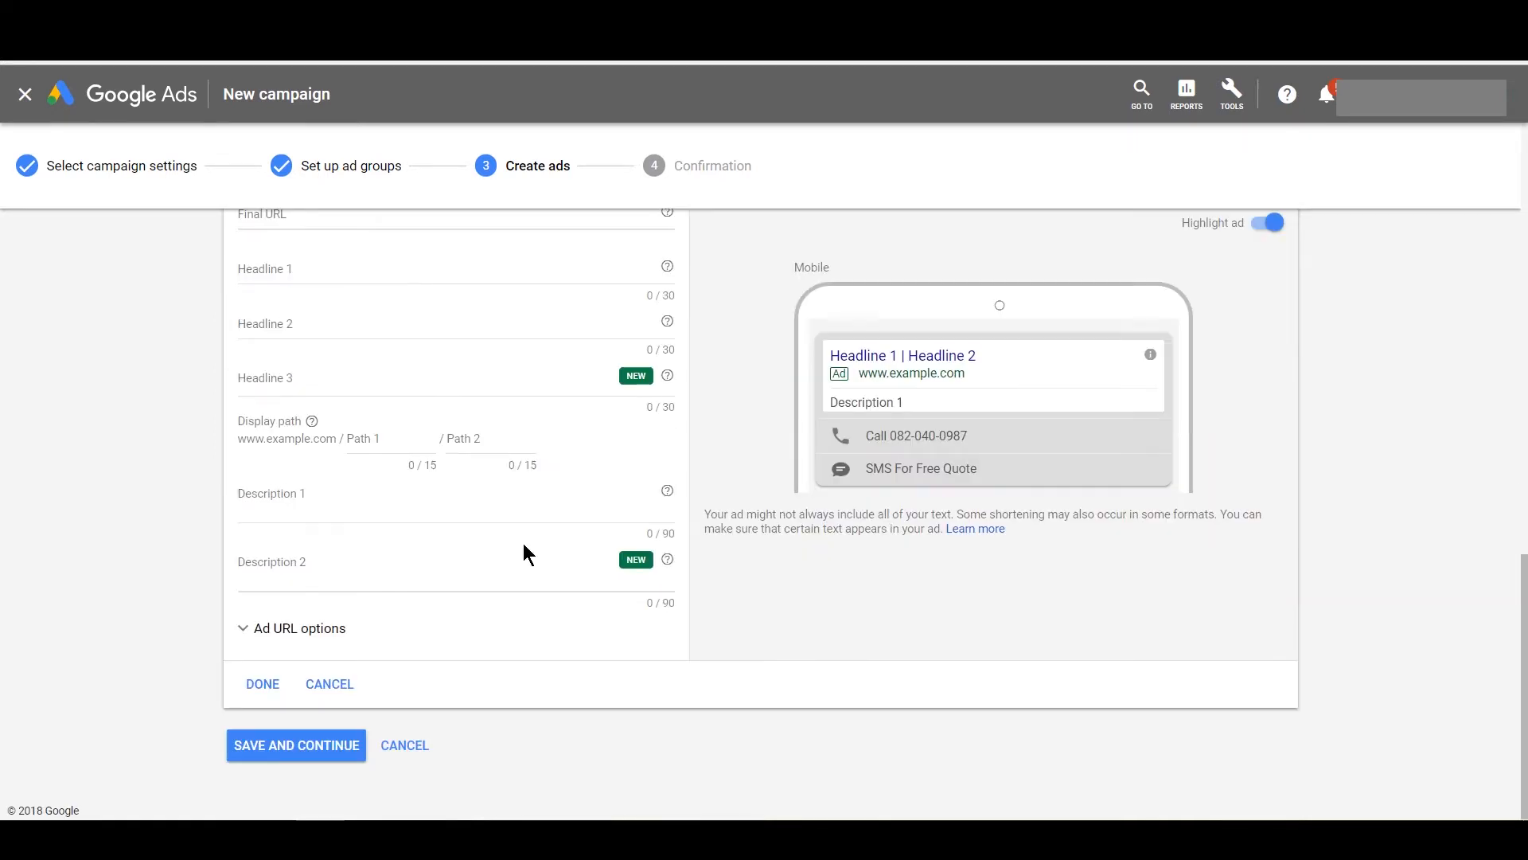
scroll(523, 542, up, 2)
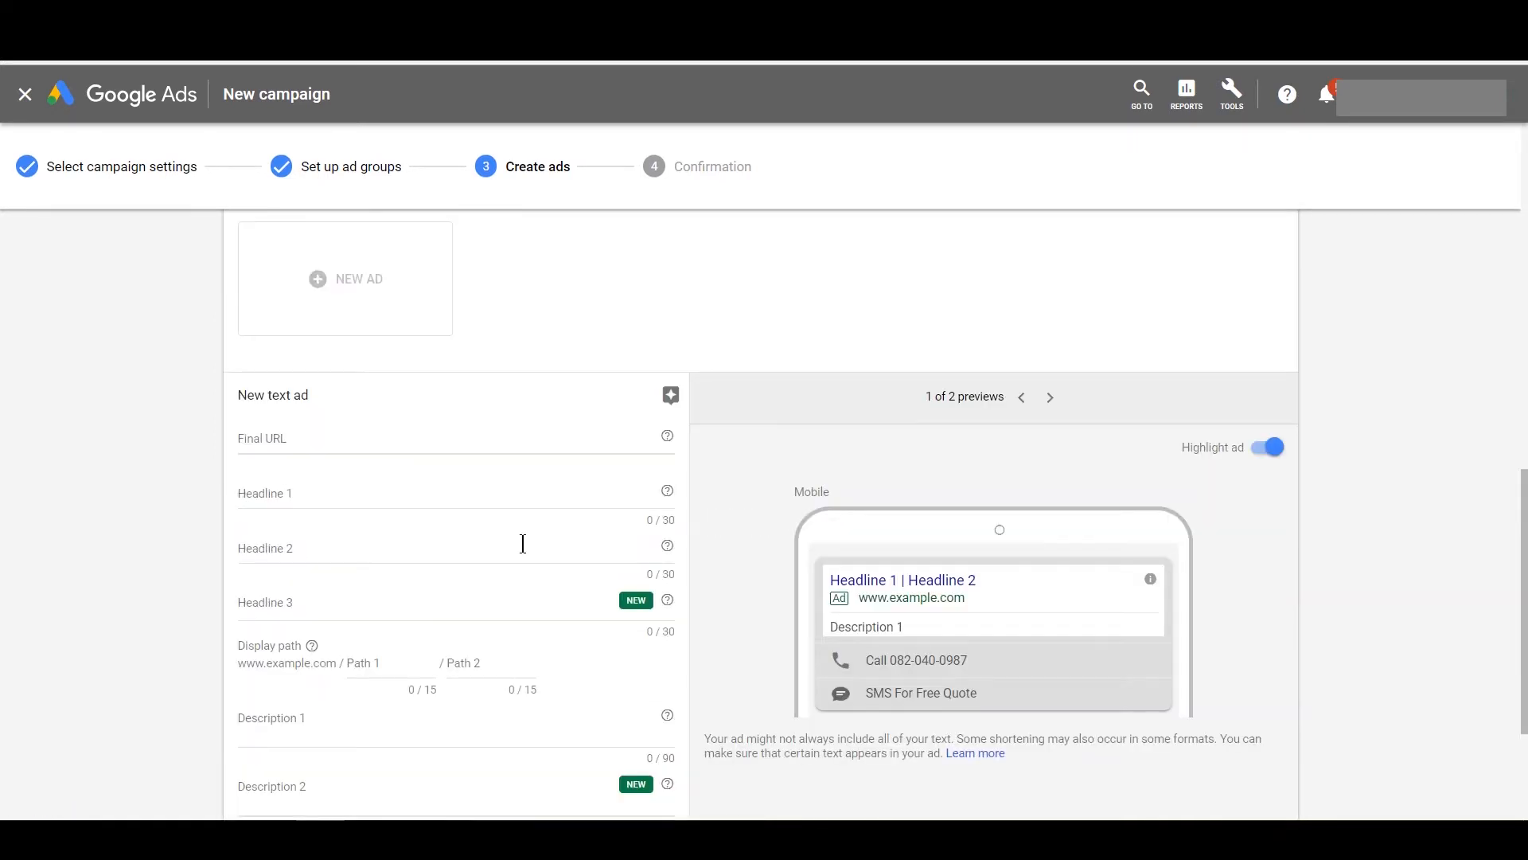
click(1050, 398)
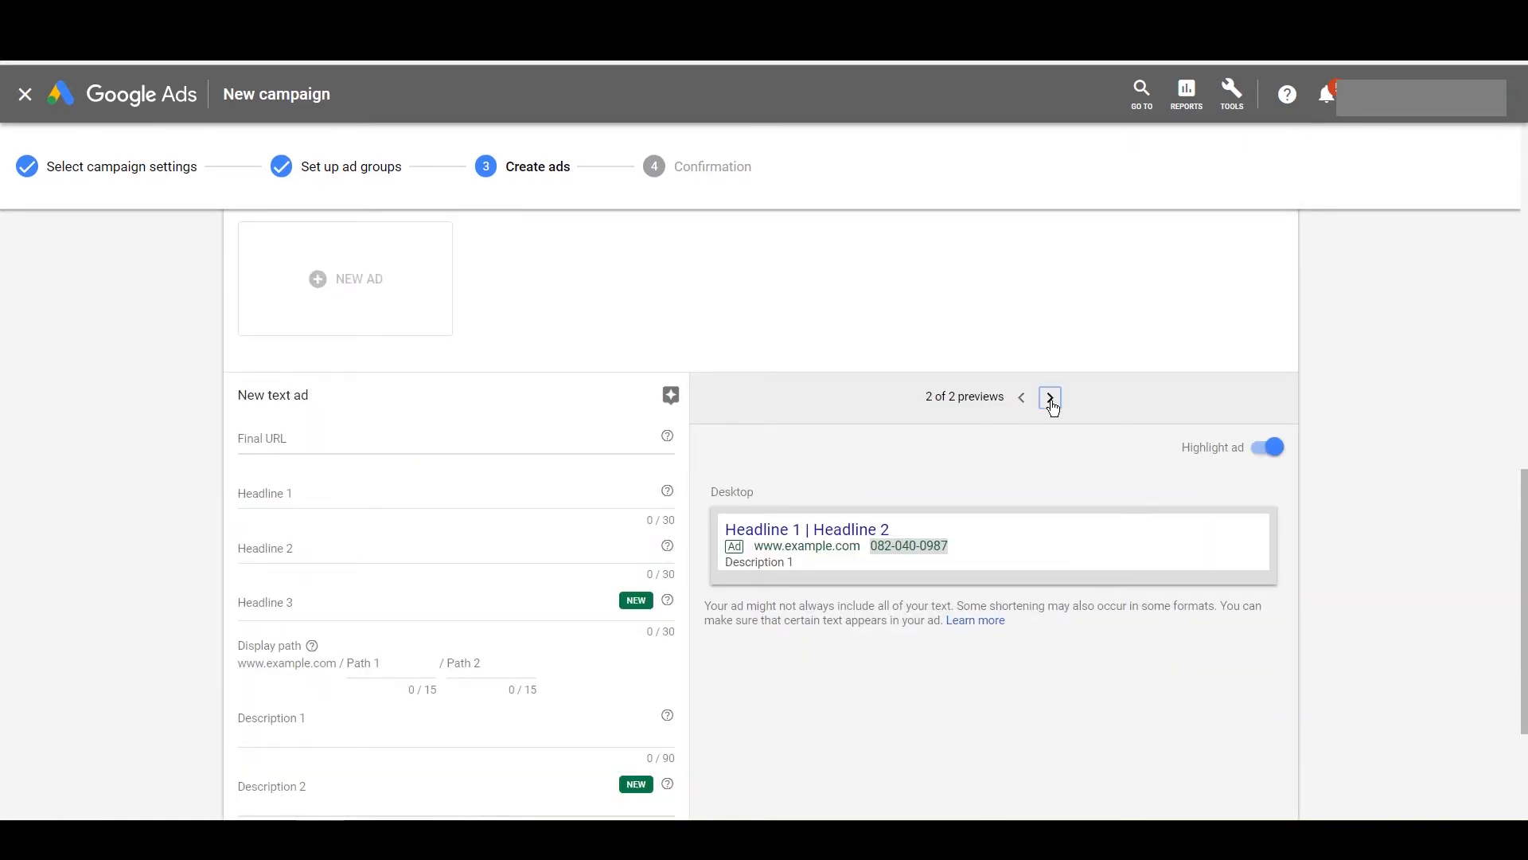
Step: Compare the mobile and desktop previews of the new text ad and look through the rest of its form
click(1022, 402)
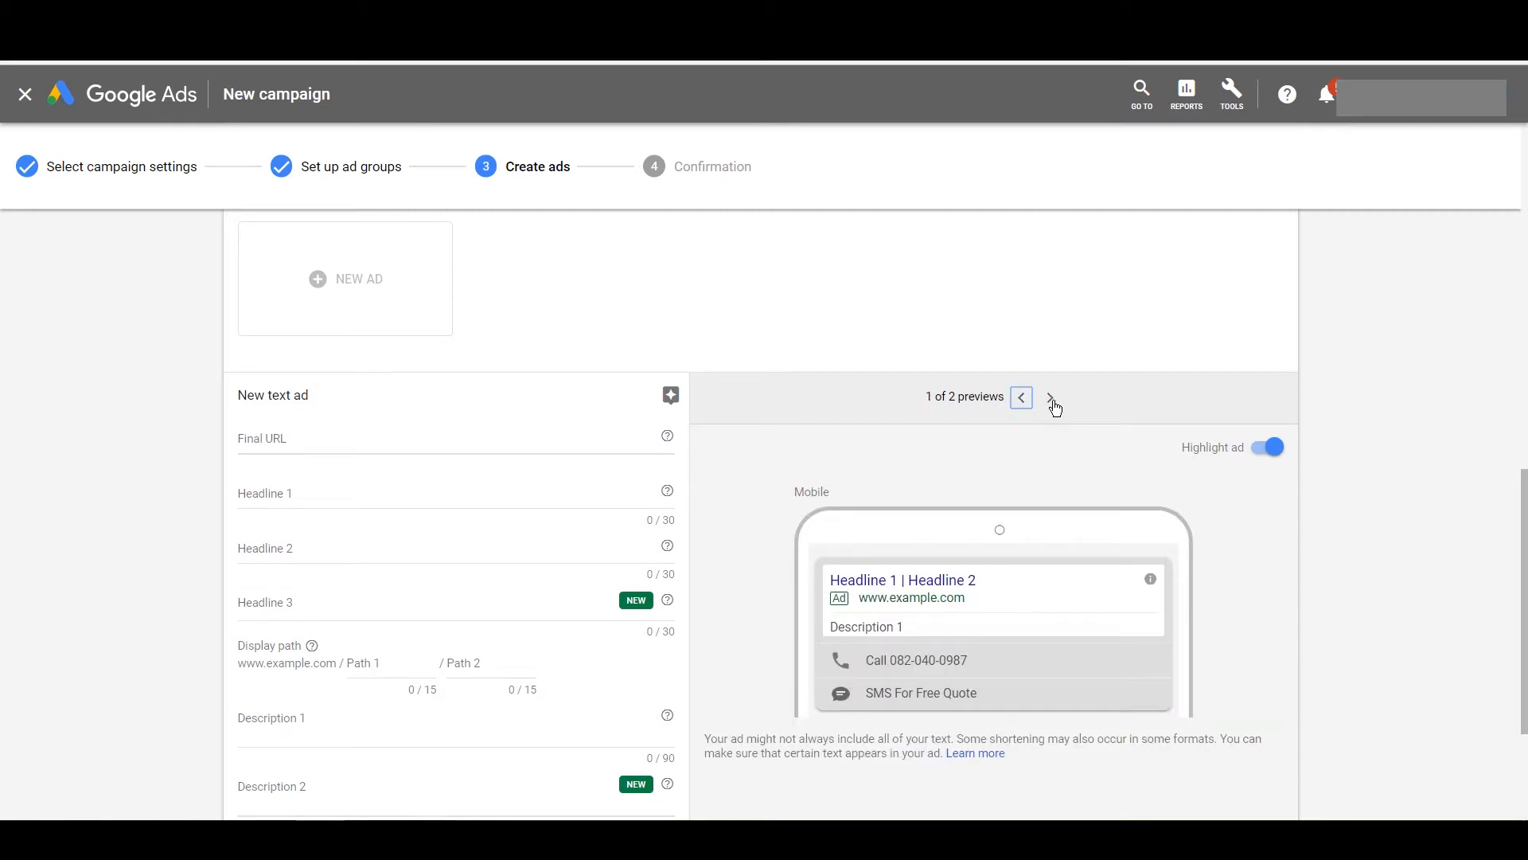
click(1051, 398)
scroll(907, 382, down, 3)
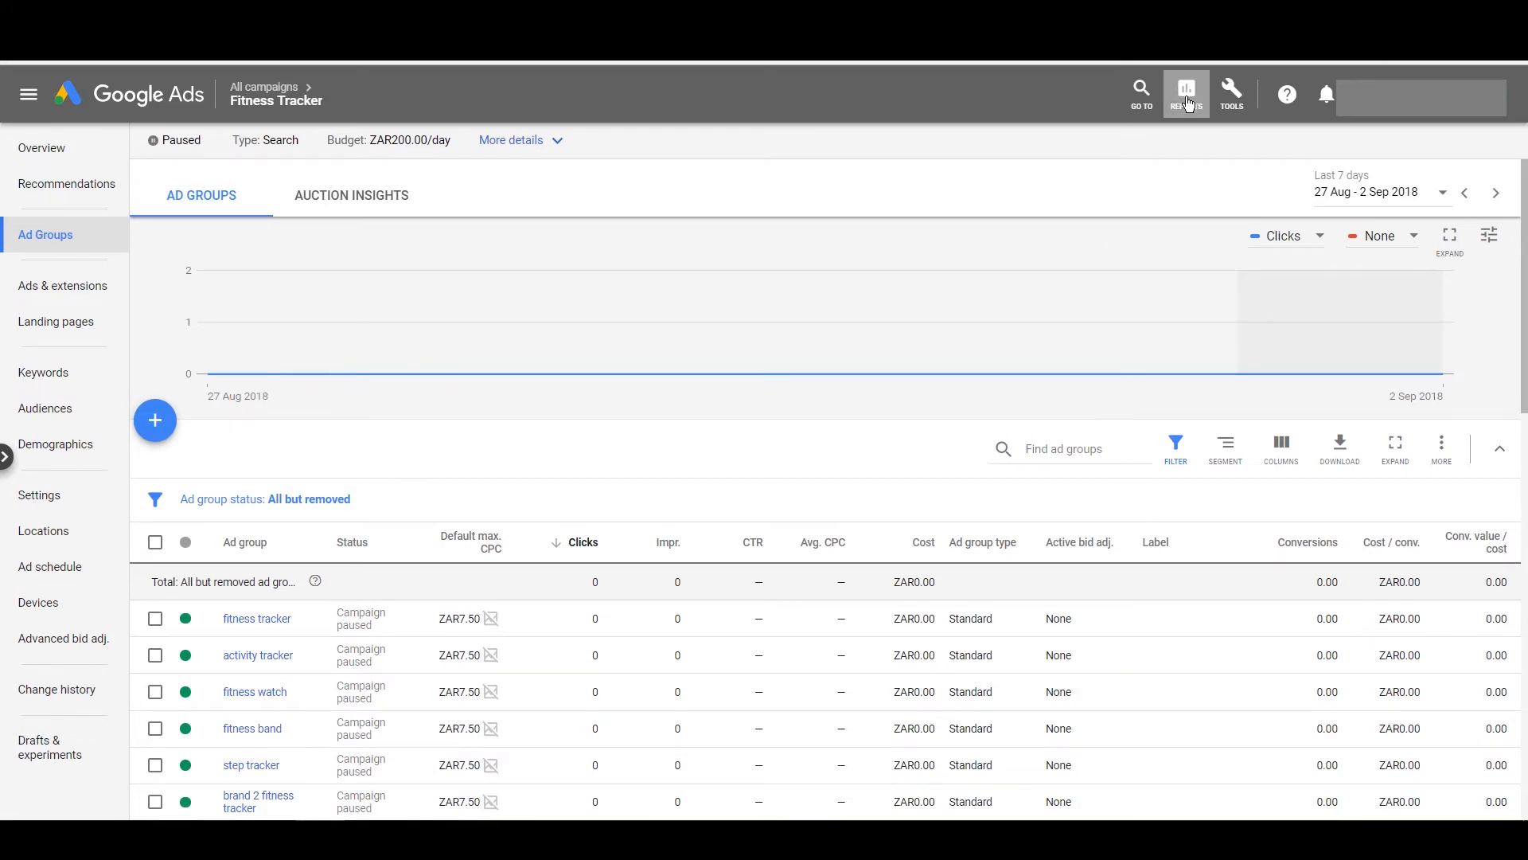
Step: Examine the available account tools and reporting options for the Fitness Tracker campaign, including the predefined report categories
click(1231, 95)
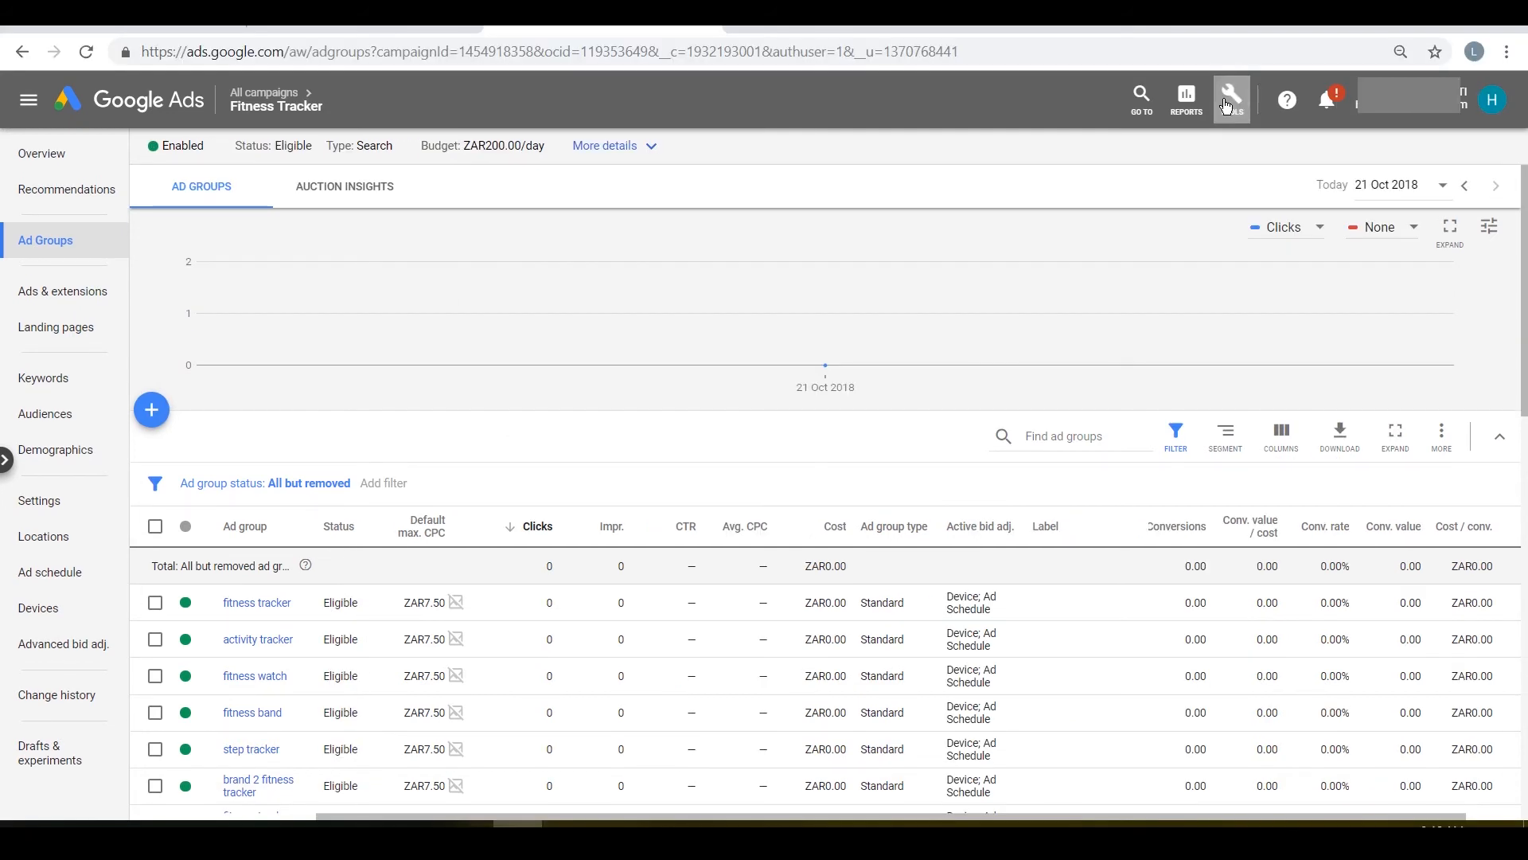
click(1230, 99)
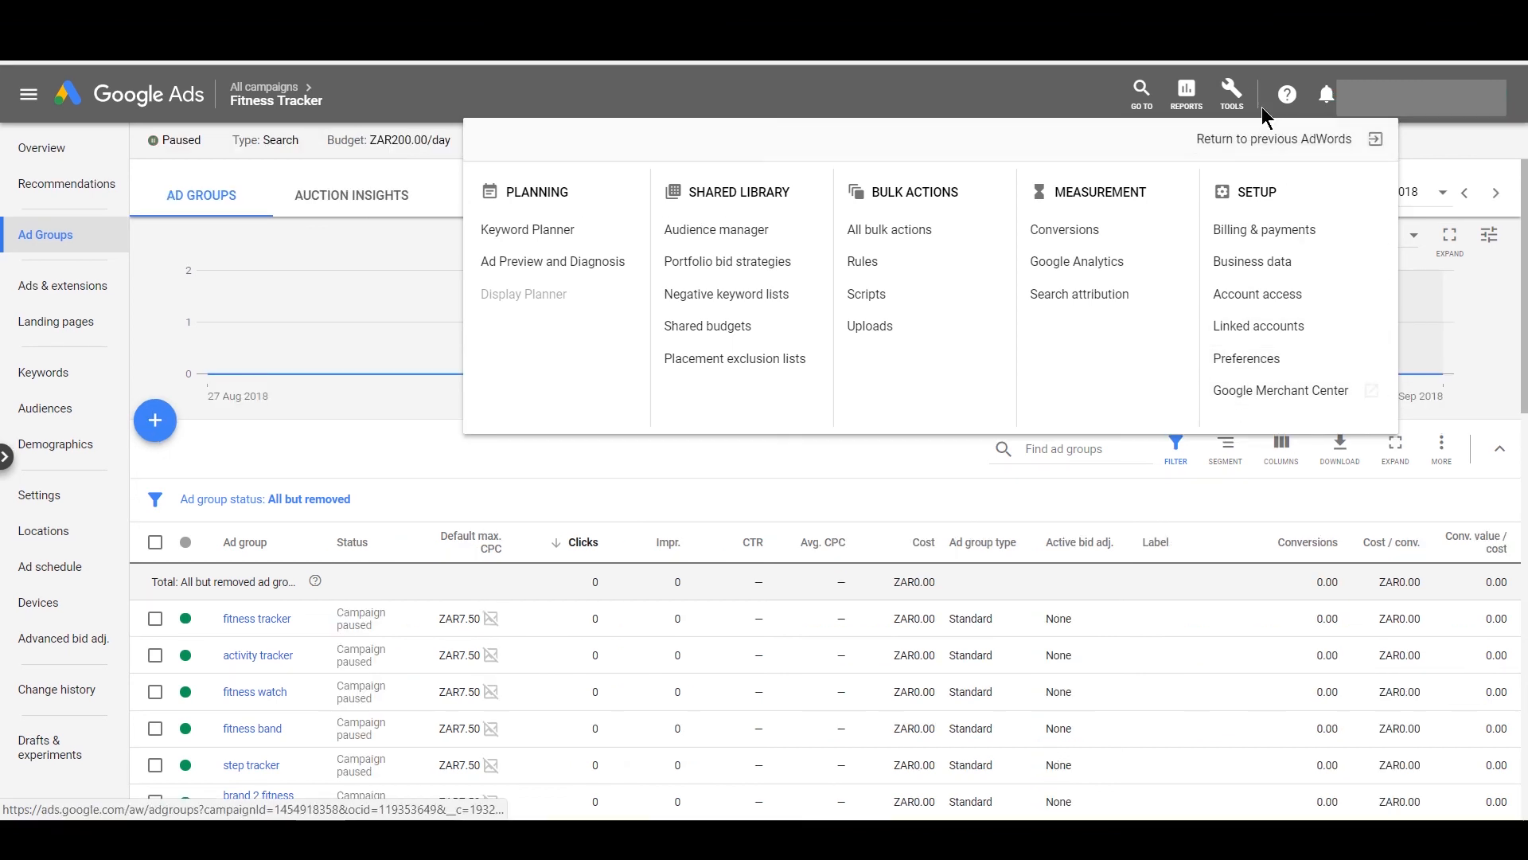
click(1187, 94)
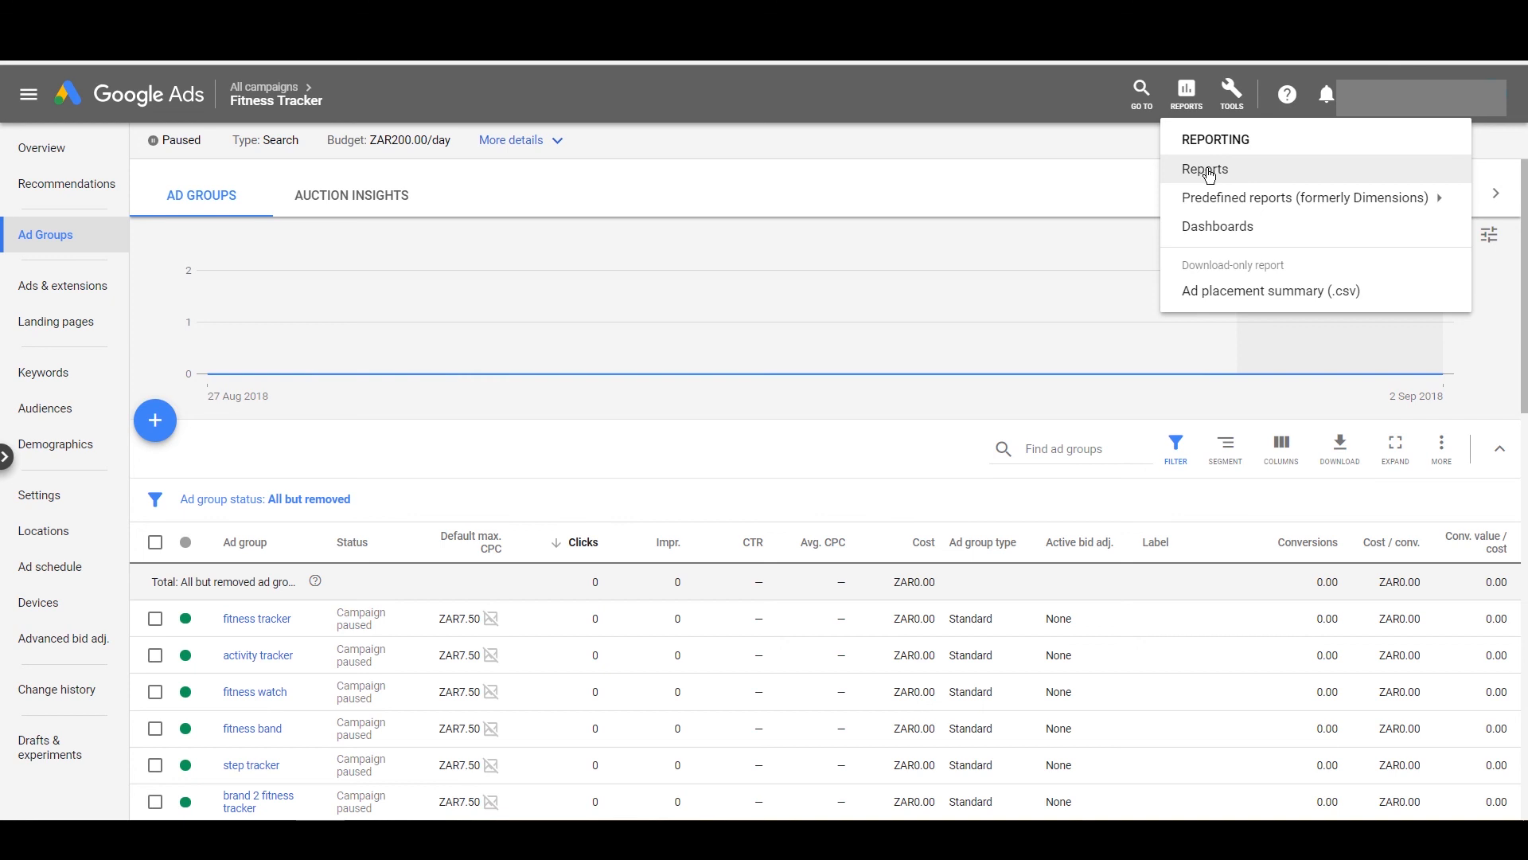
mouse_move(1232, 208)
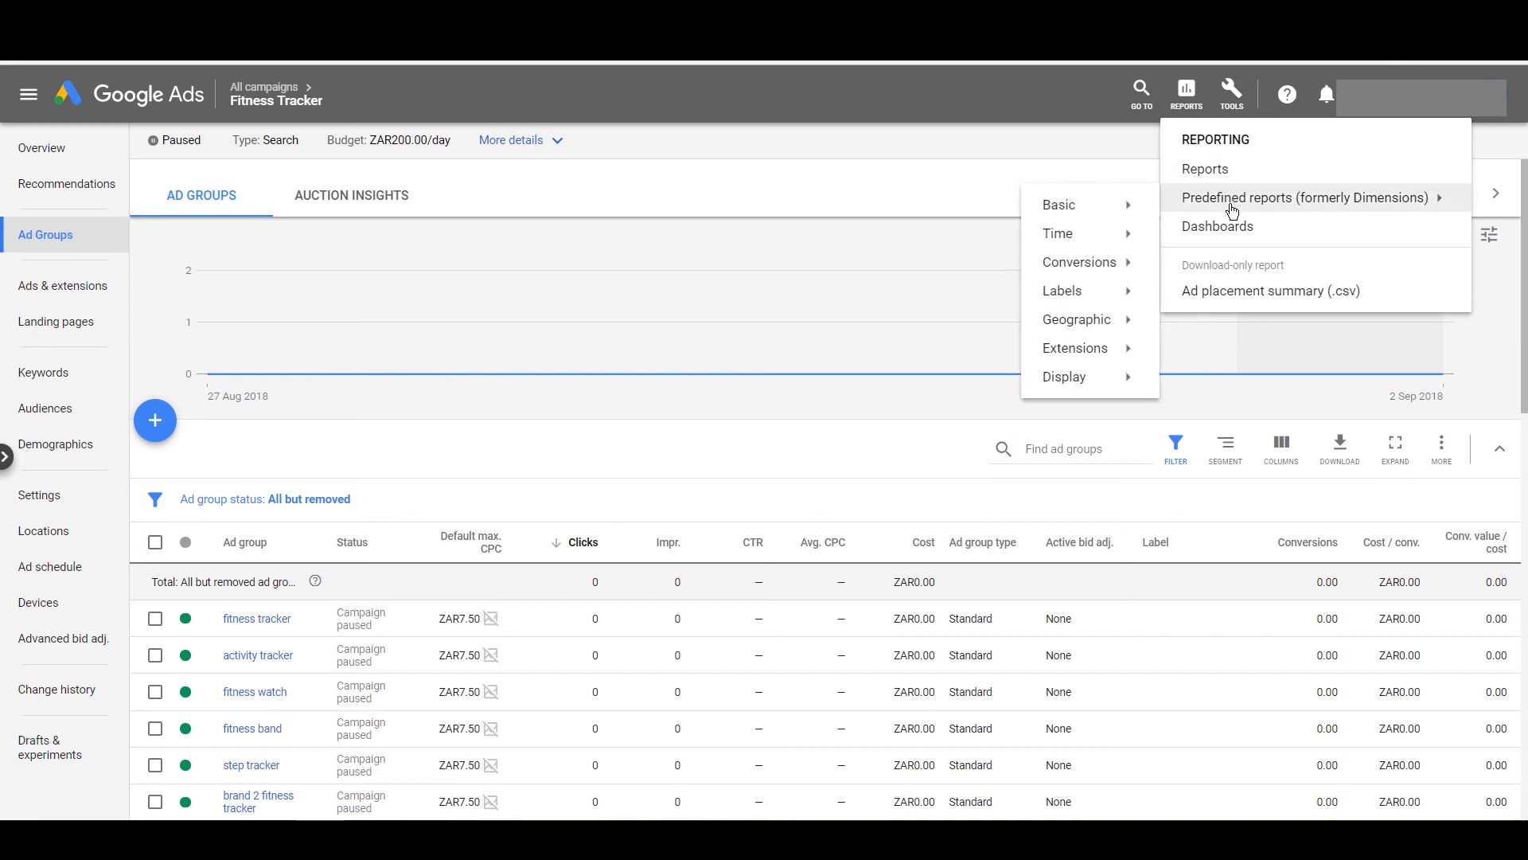